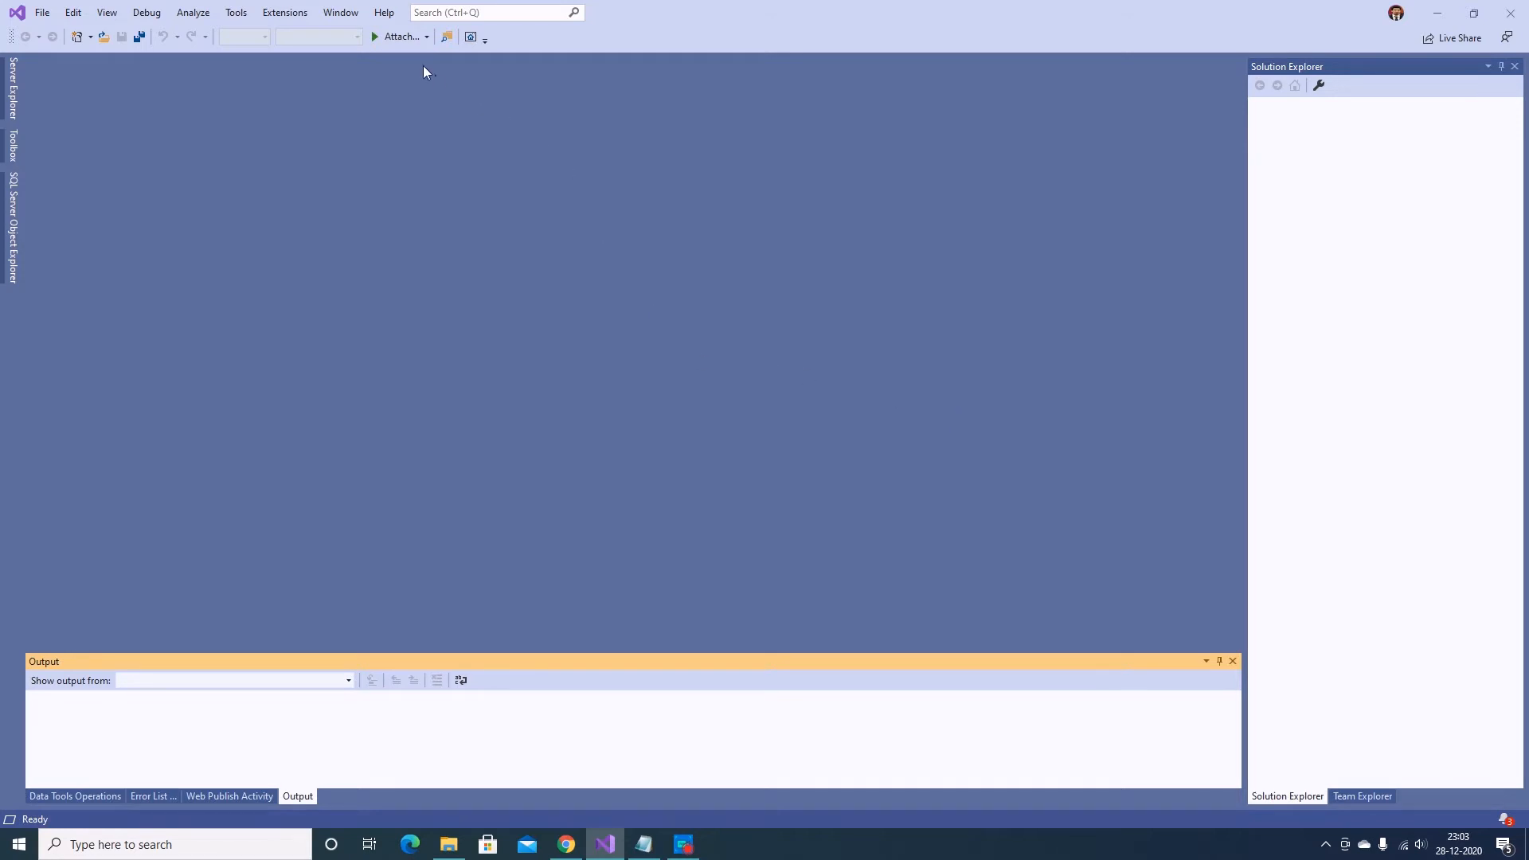
Check the installed Visual Studio edition and version in the product information
{"action": "left_click", "coordinate": [385, 12]}
{"action": "left_click", "coordinate": [446, 188]}
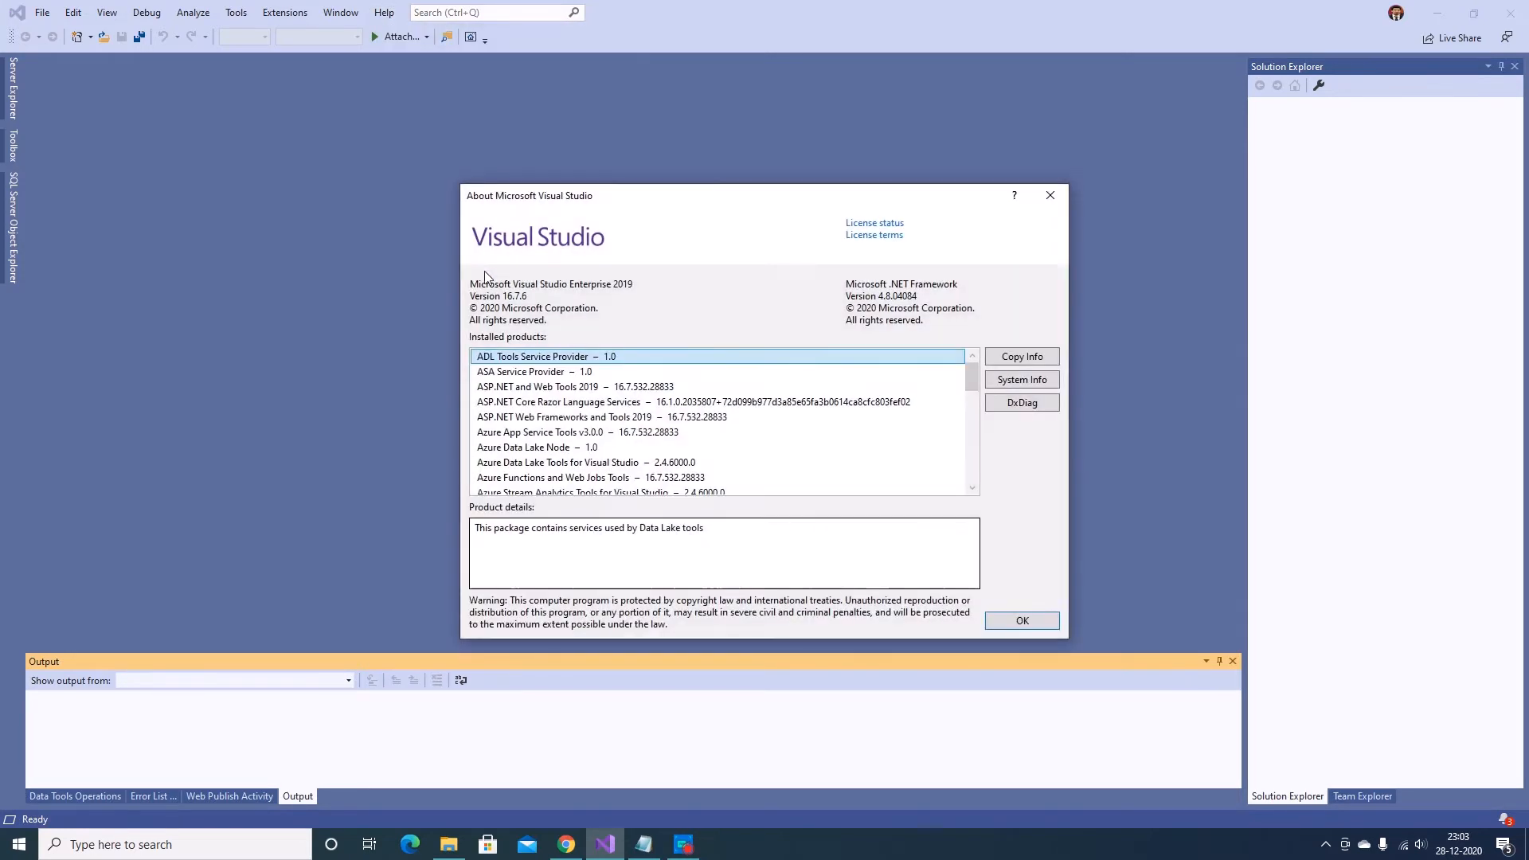
{"action": "left_click_drag", "start_coordinate": [633, 284], "coordinate": [568, 284]}
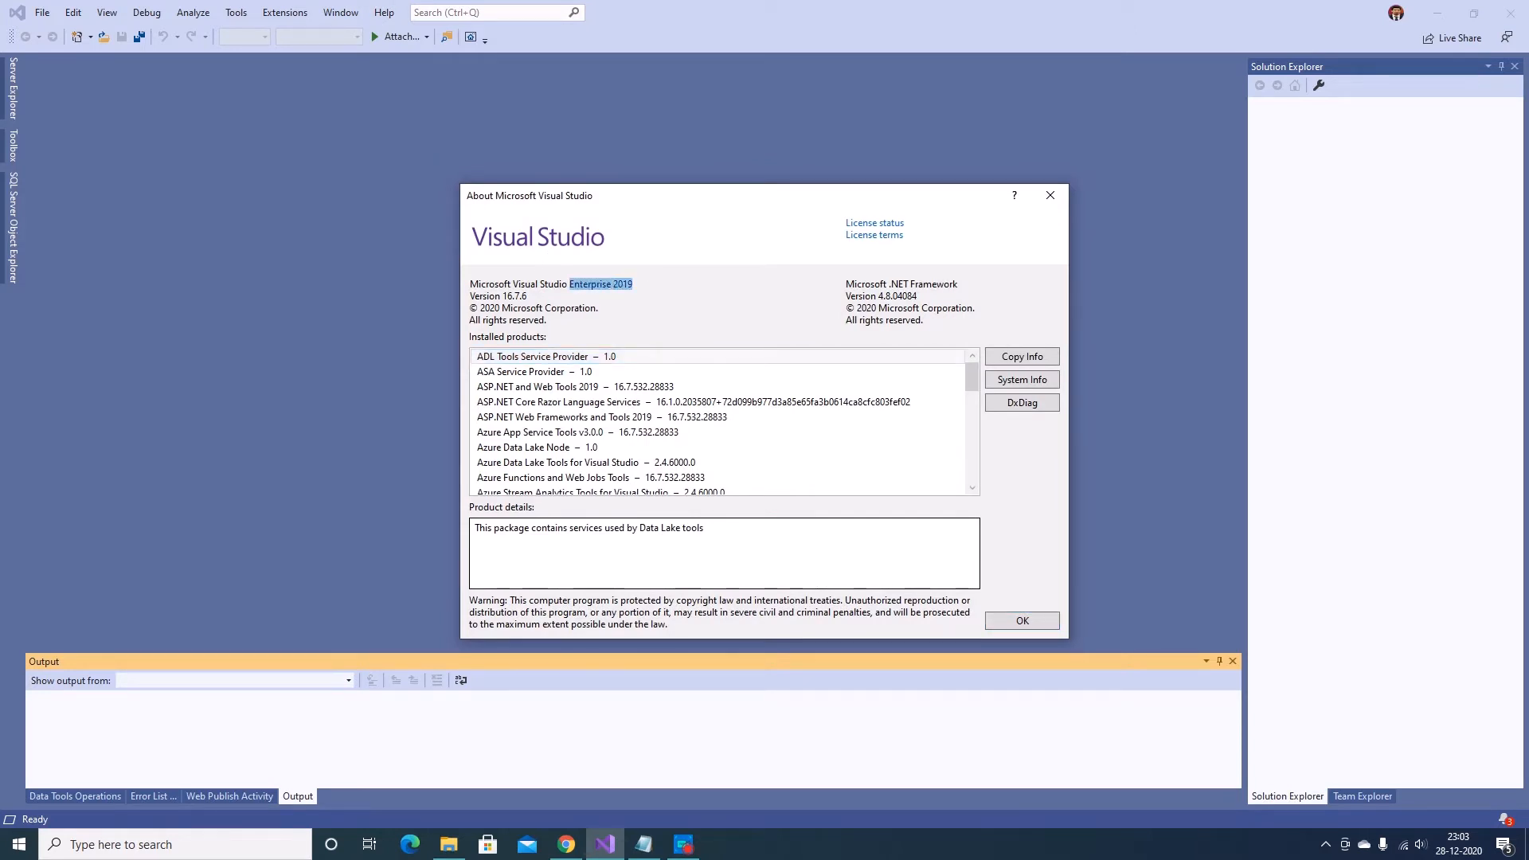
{"action": "left_click", "coordinate": [1051, 199]}
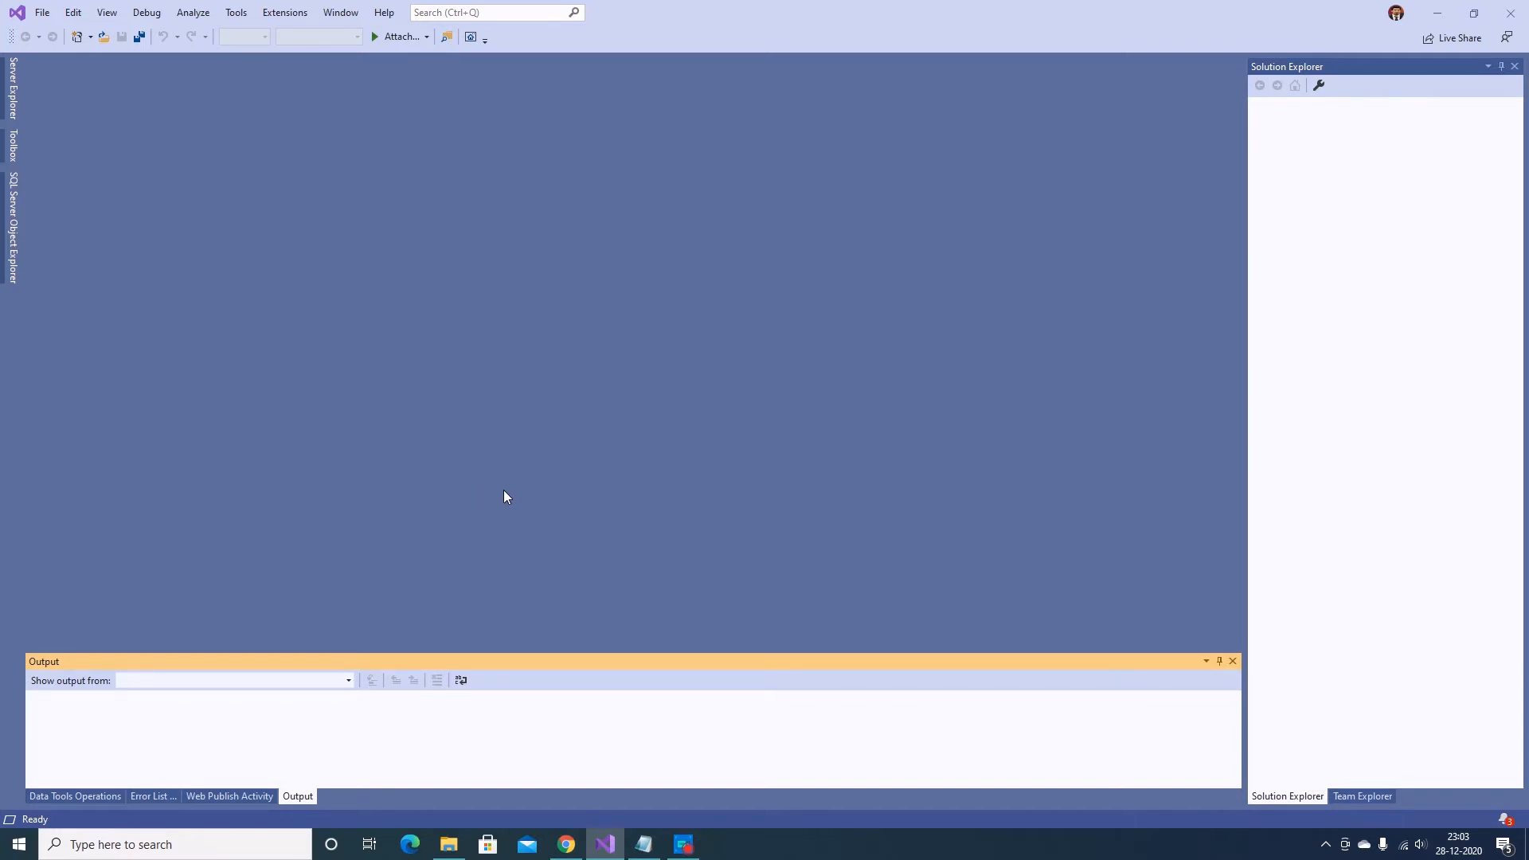
Search the online extensions for AWS and check the AWS Toolkit for Visual Studio 2017 and 2019 entry
{"action": "left_click", "coordinate": [284, 13]}
{"action": "left_click", "coordinate": [295, 31]}
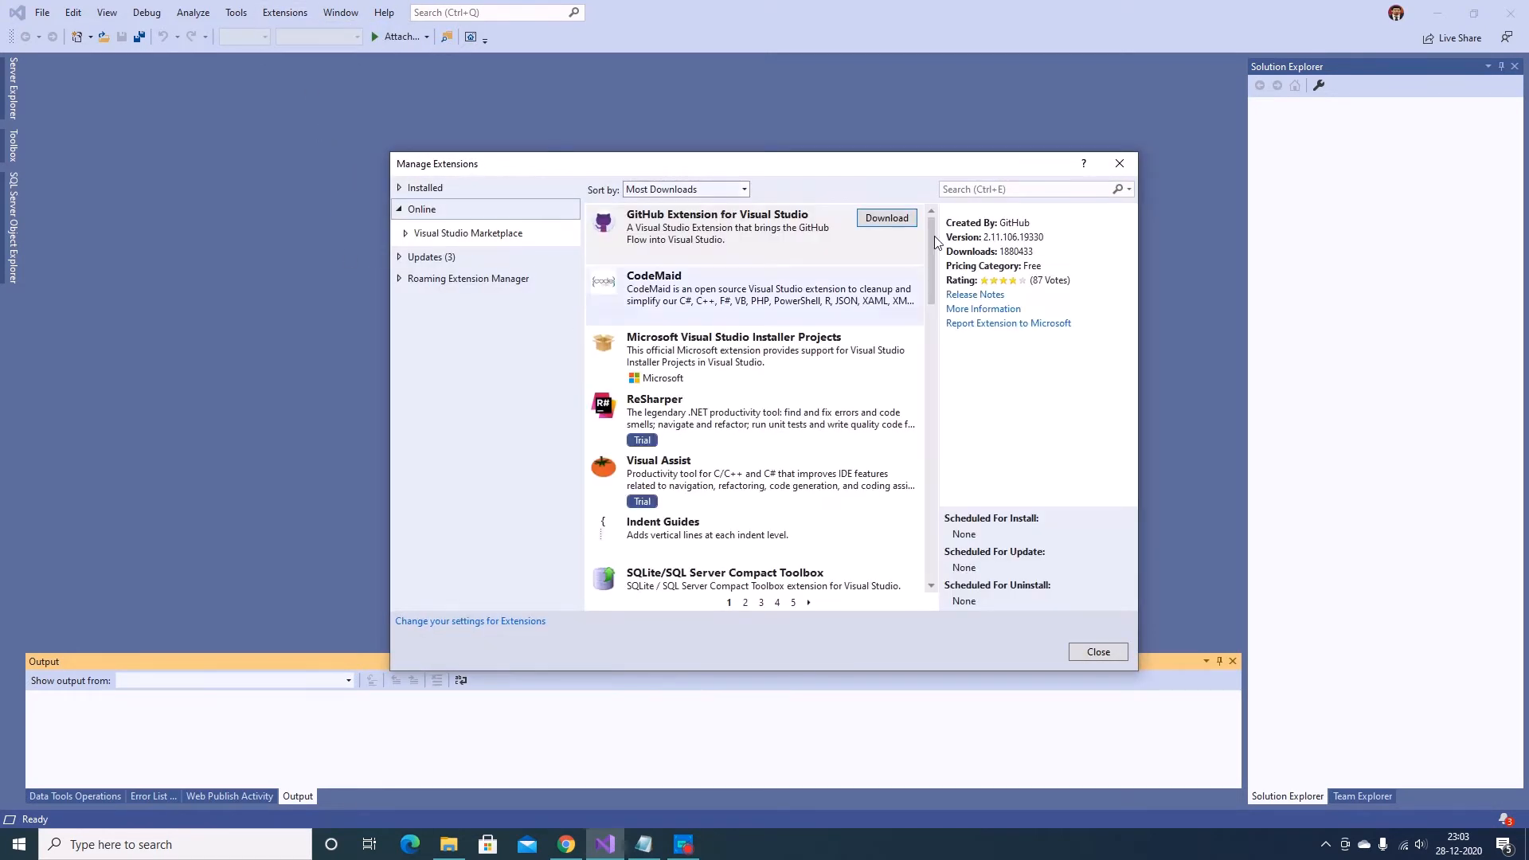
{"action": "left_click", "coordinate": [1016, 190]}
{"action": "type", "text": "AWS"}
{"action": "key", "text": "Return"}
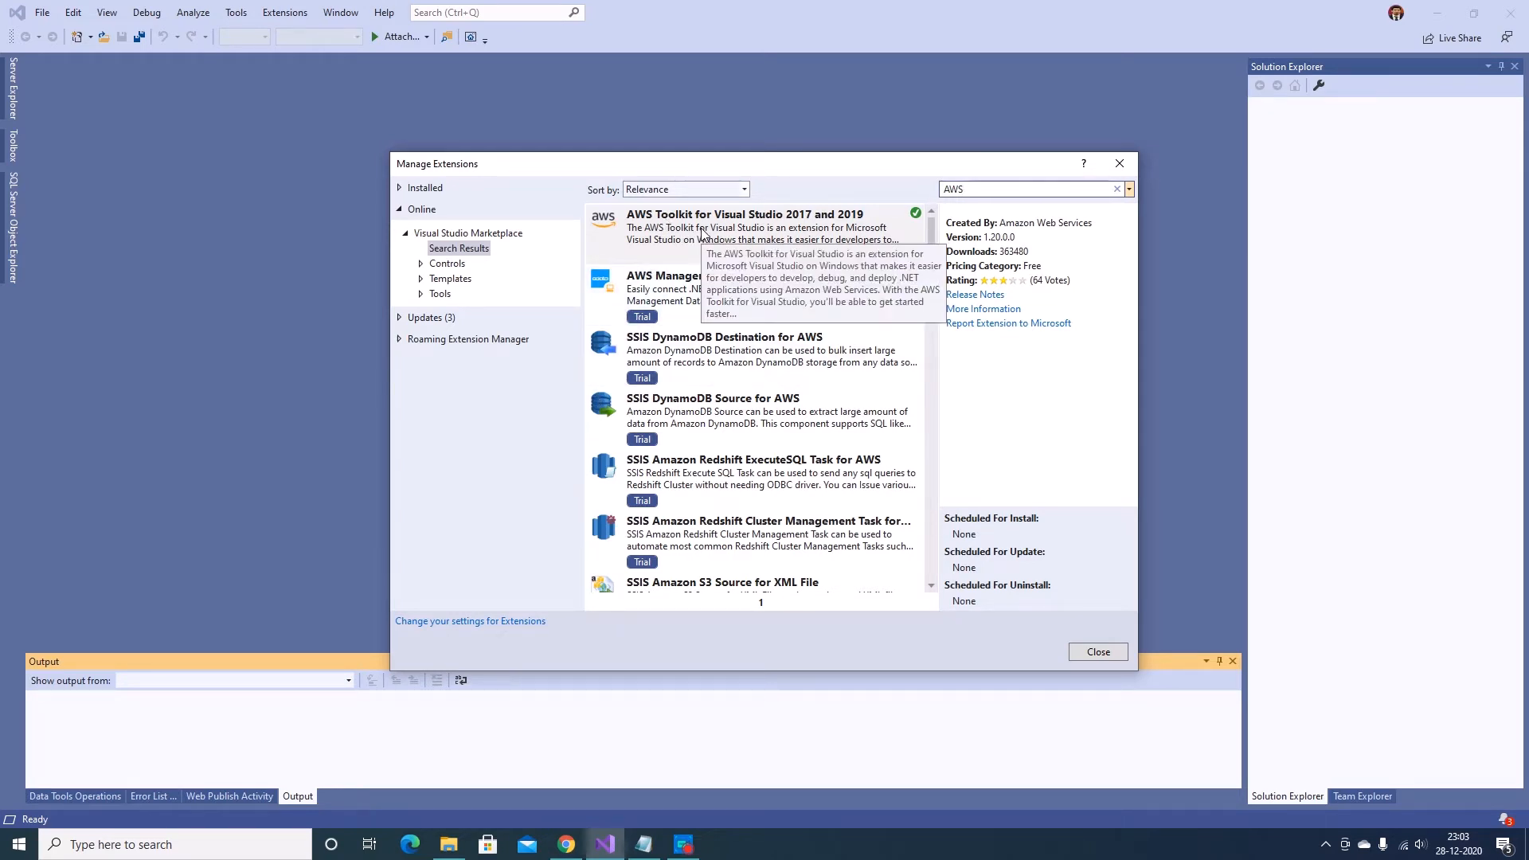
{"action": "left_click", "coordinate": [842, 237]}
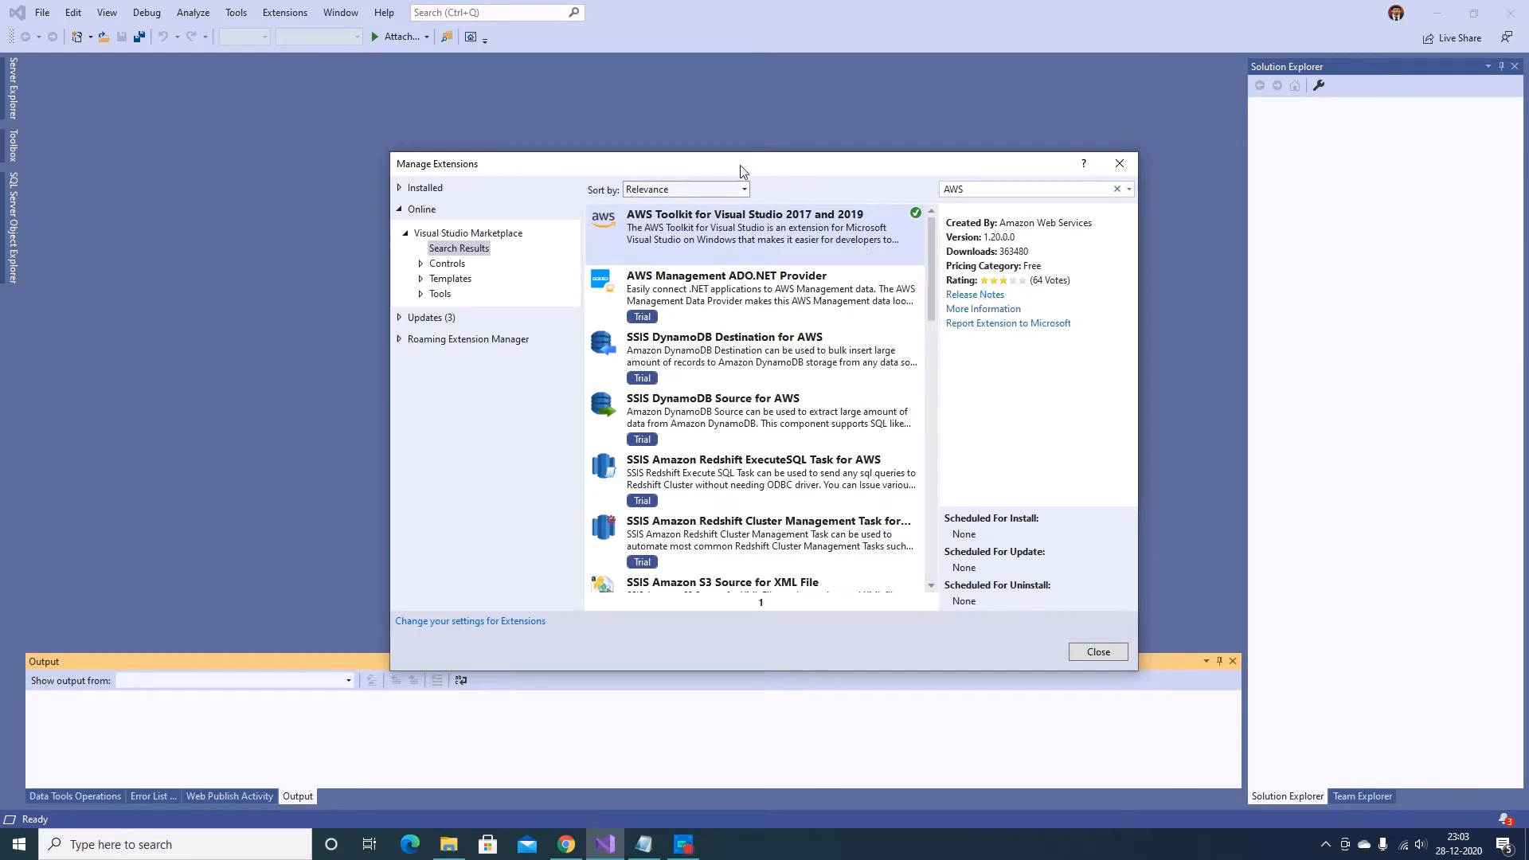
{"action": "left_click", "coordinate": [1099, 651]}
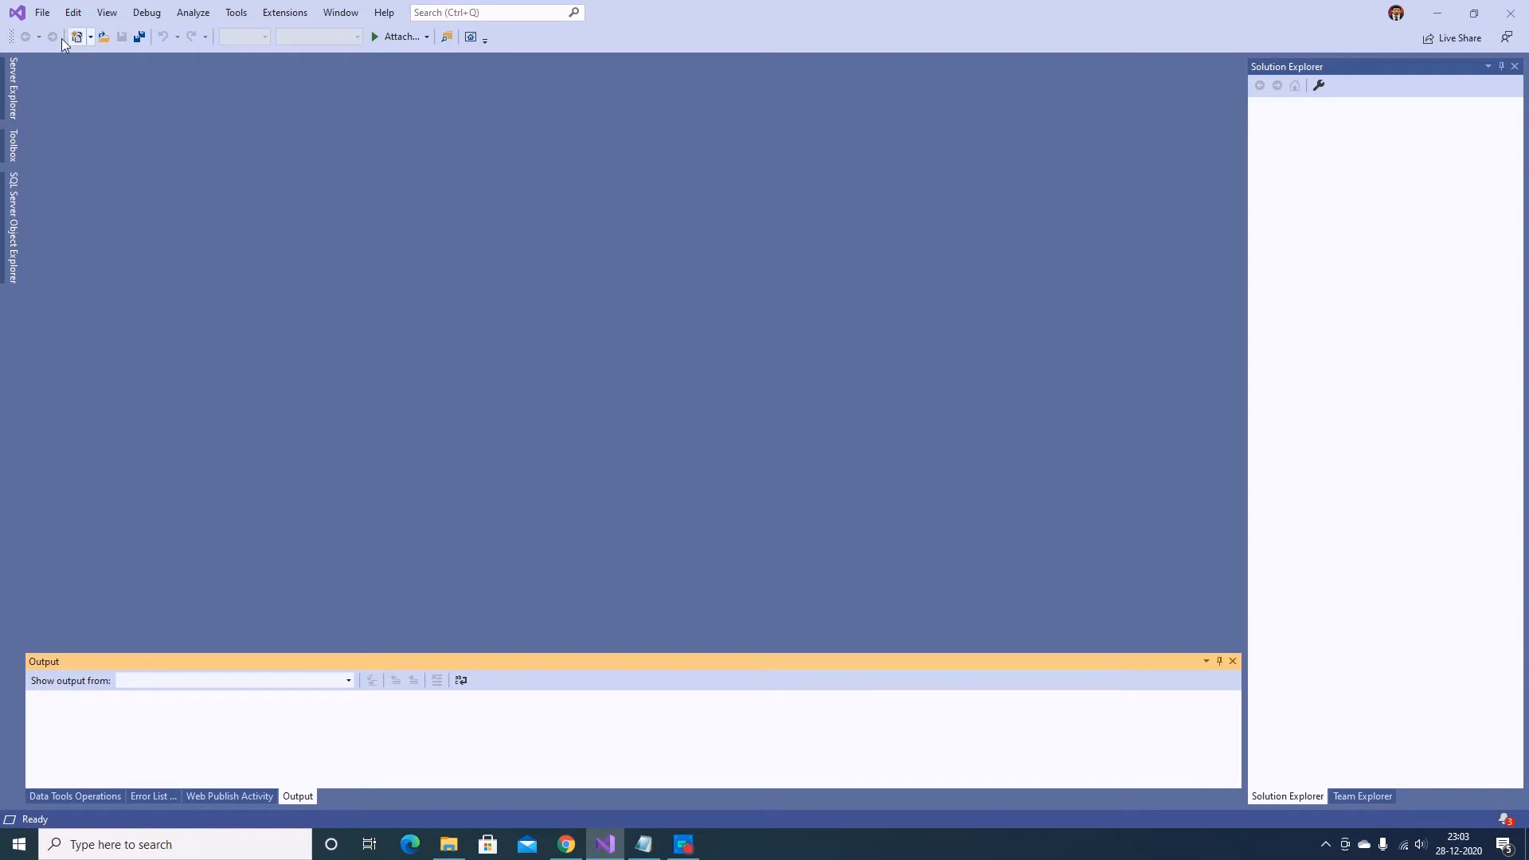
Start a new project from the C# ASP.NET Web Application (.NET Framework) template
{"action": "left_click", "coordinate": [41, 13]}
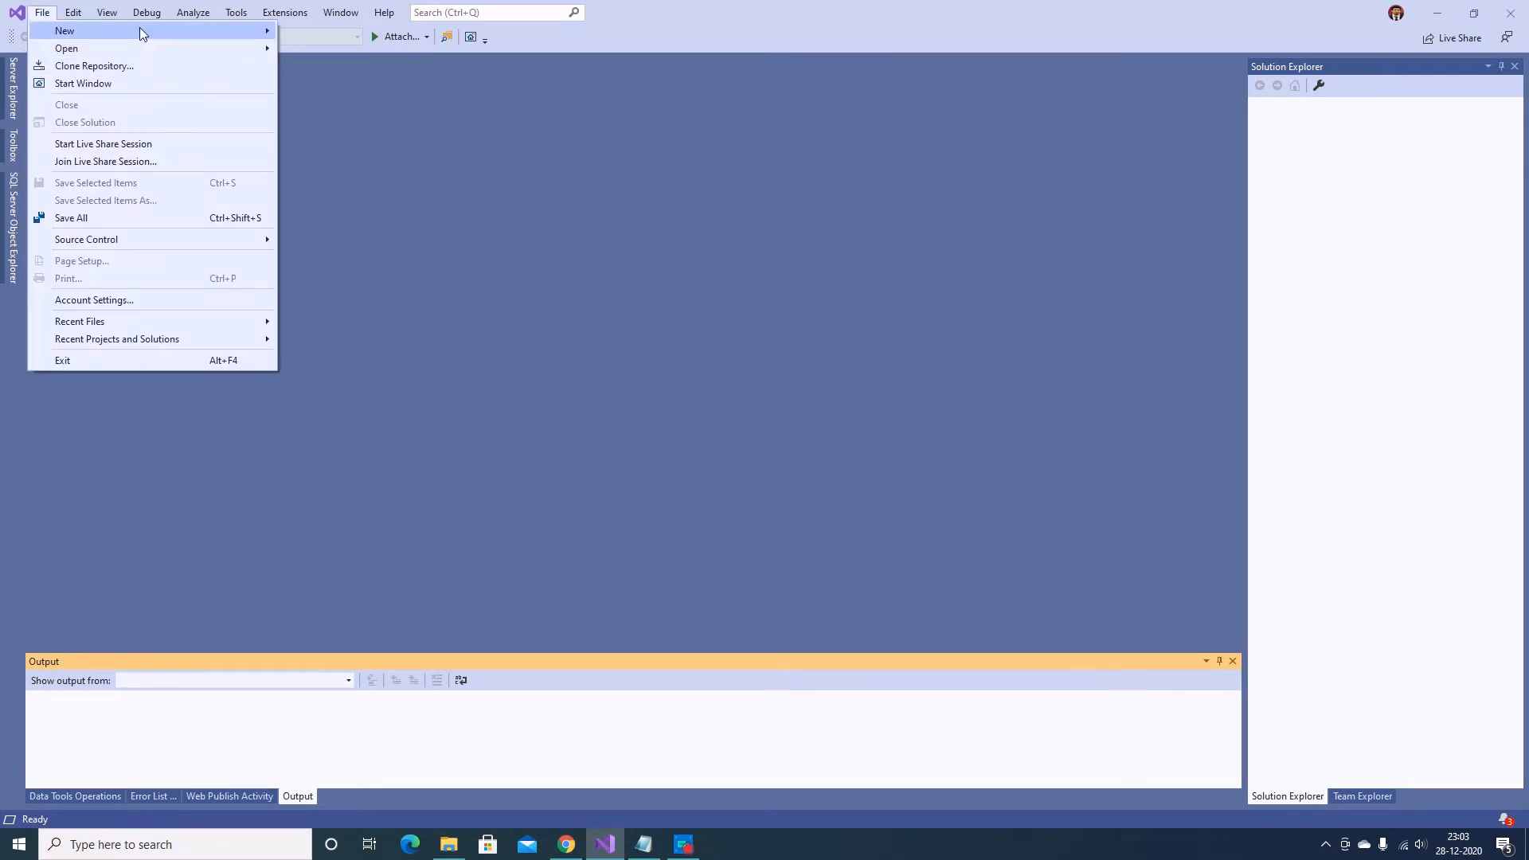
{"action": "mouse_move", "coordinate": [145, 32]}
{"action": "left_click", "coordinate": [325, 32]}
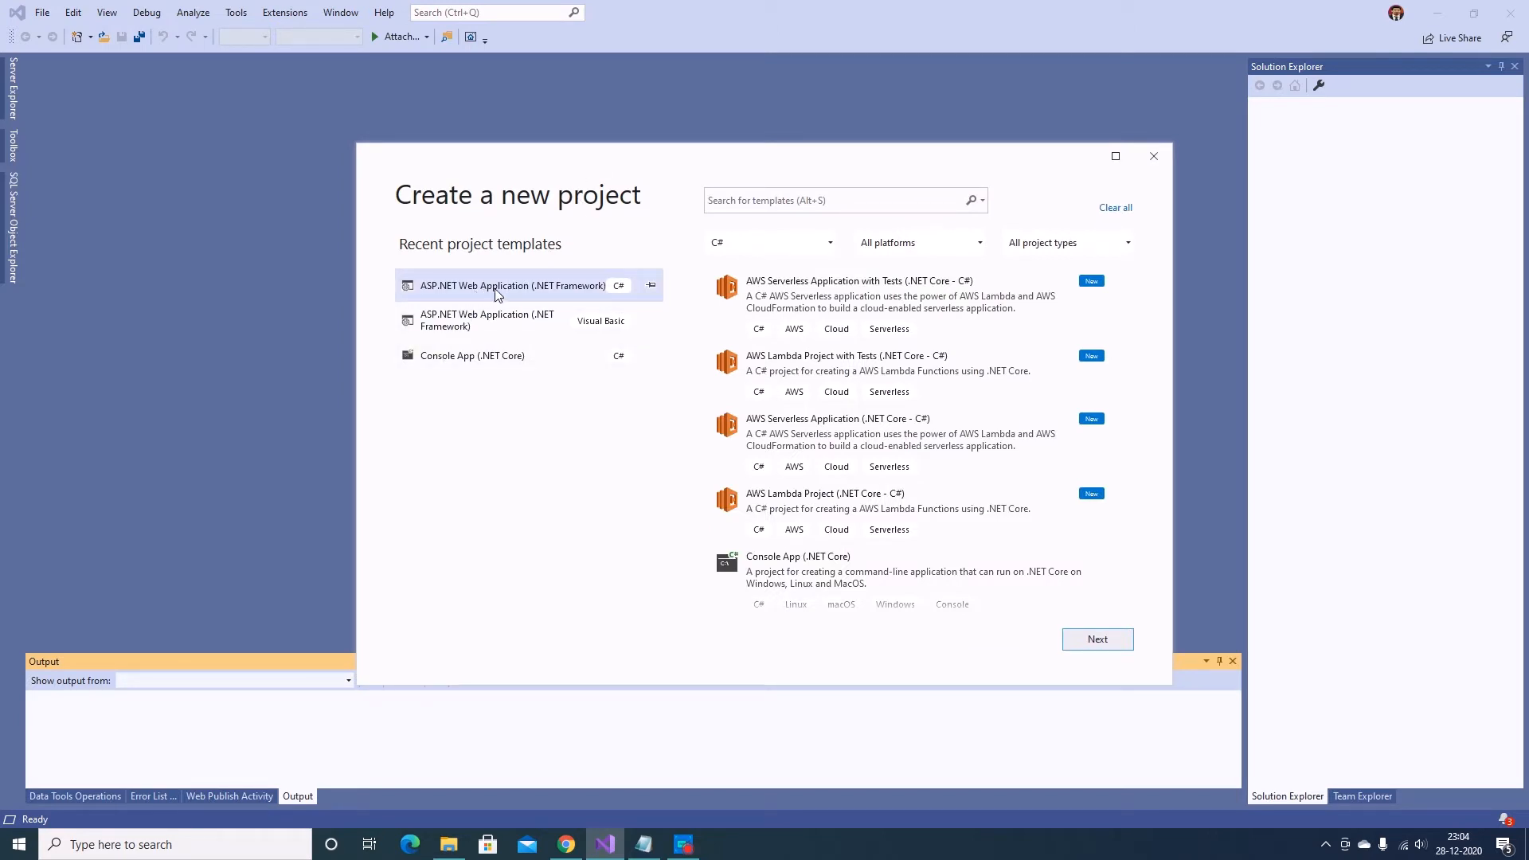
{"action": "left_click", "coordinate": [559, 286]}
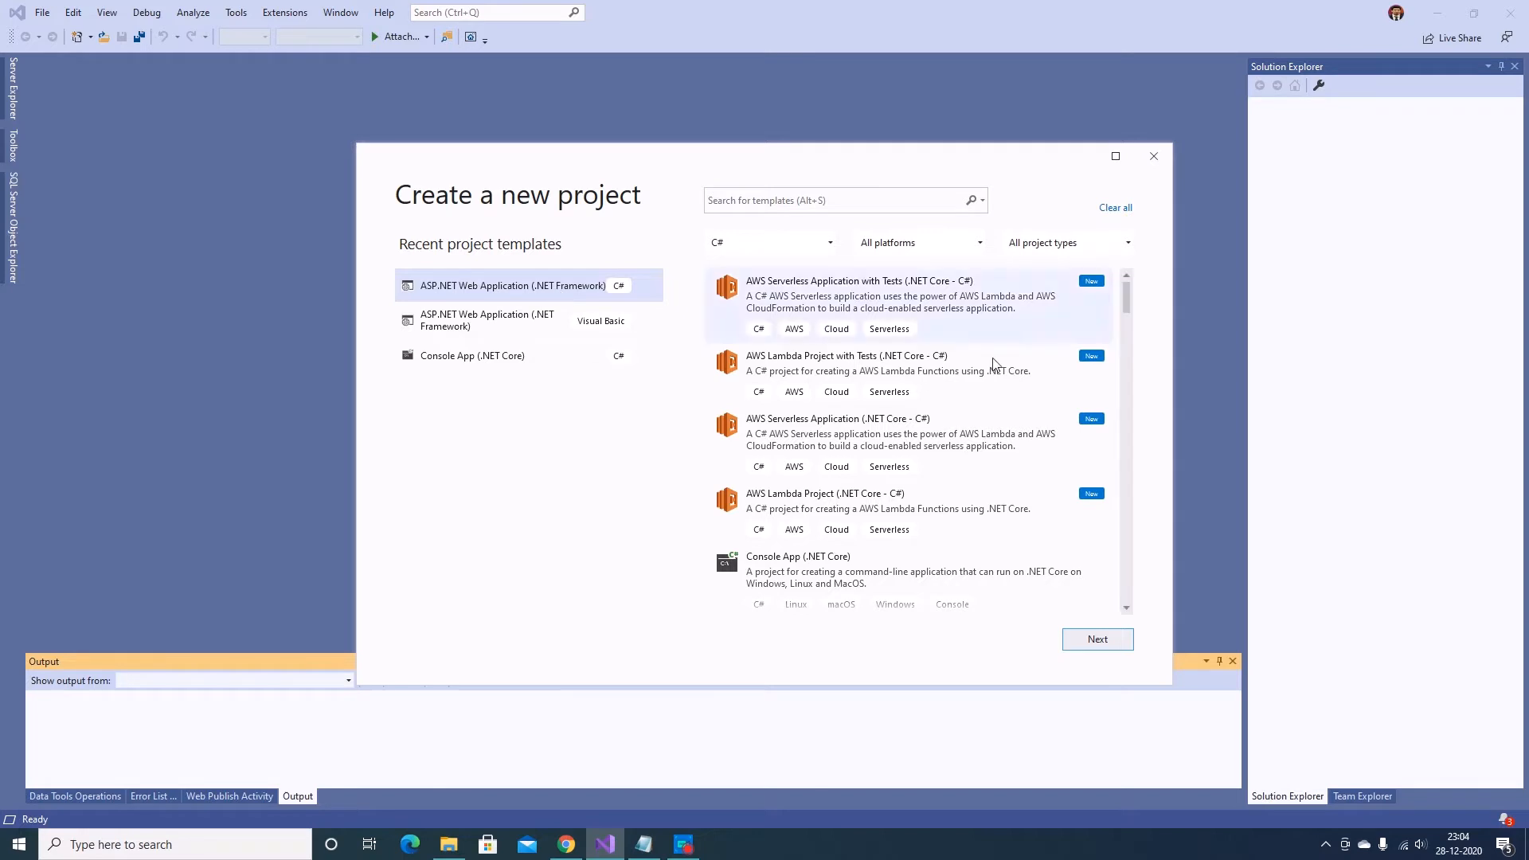
{"action": "left_click", "coordinate": [1096, 641]}
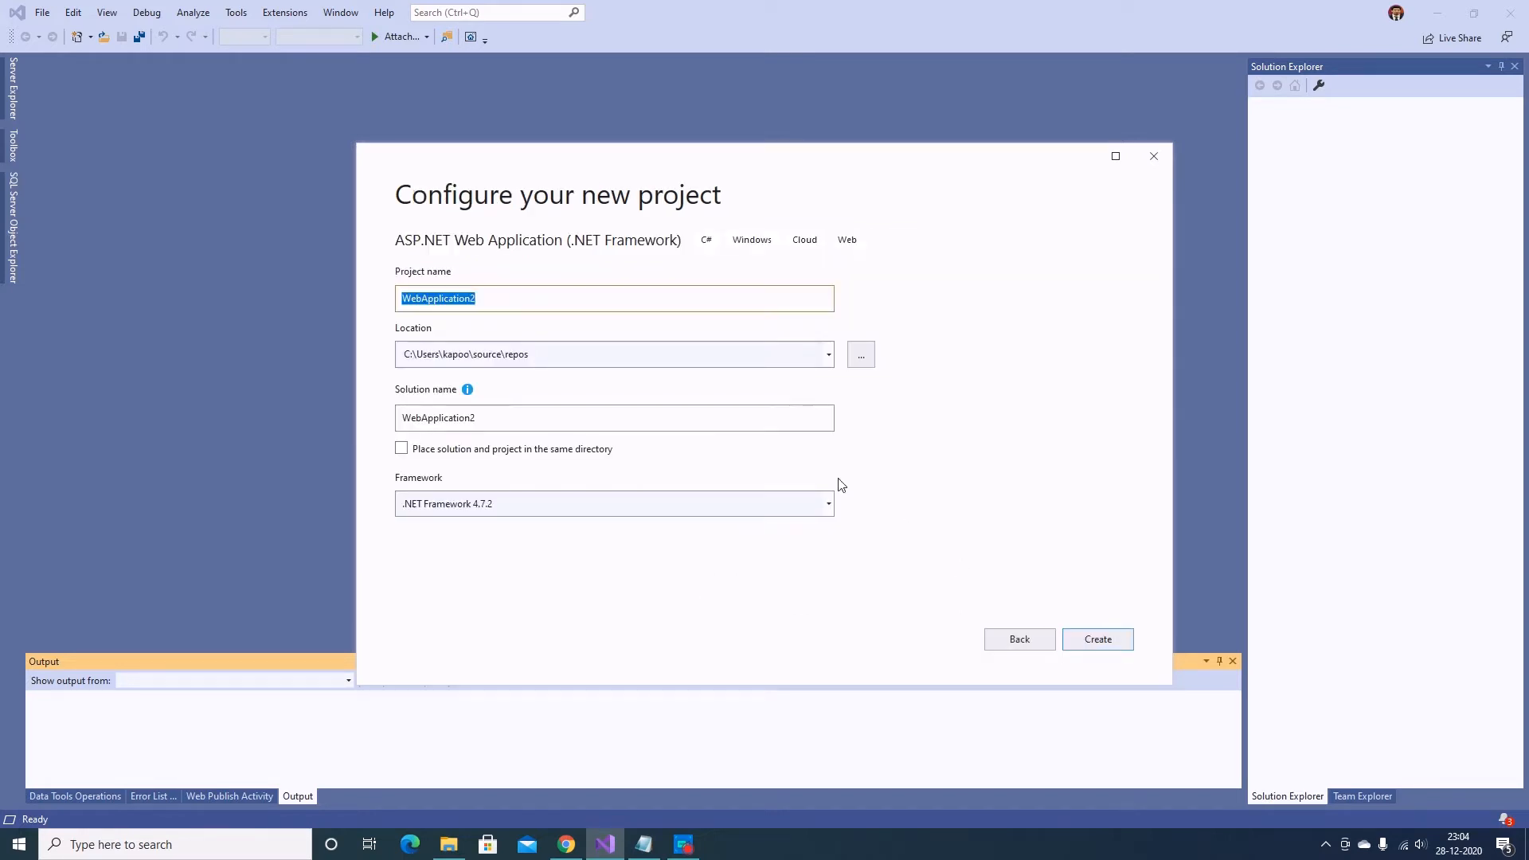
Name the project MyEBSSampleApplication and create it with the MVC template
{"action": "type", "text": "My"}
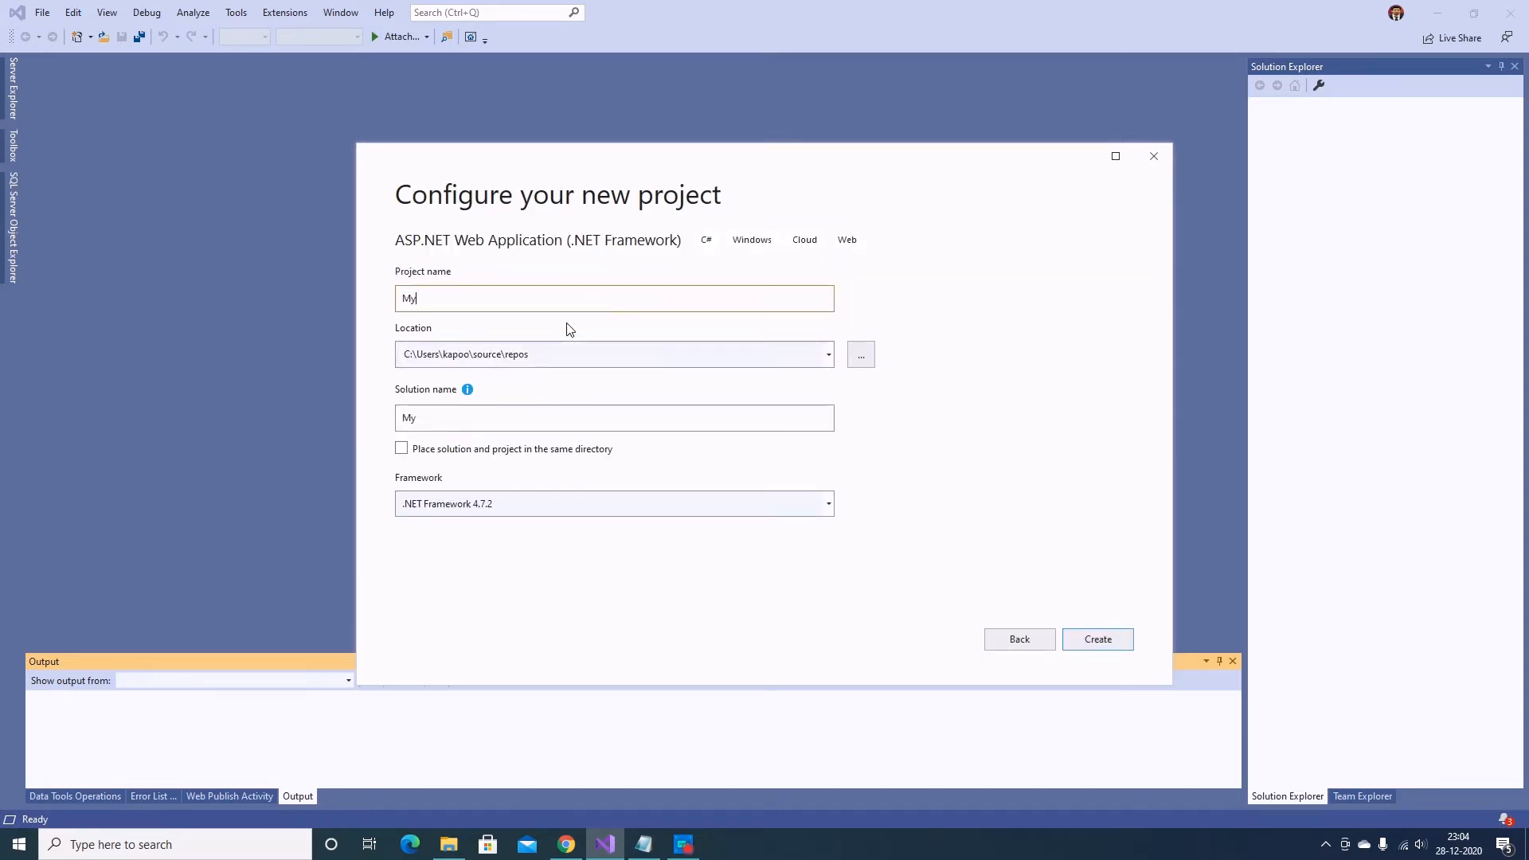
{"action": "type", "text": "EBSSampleApplication"}
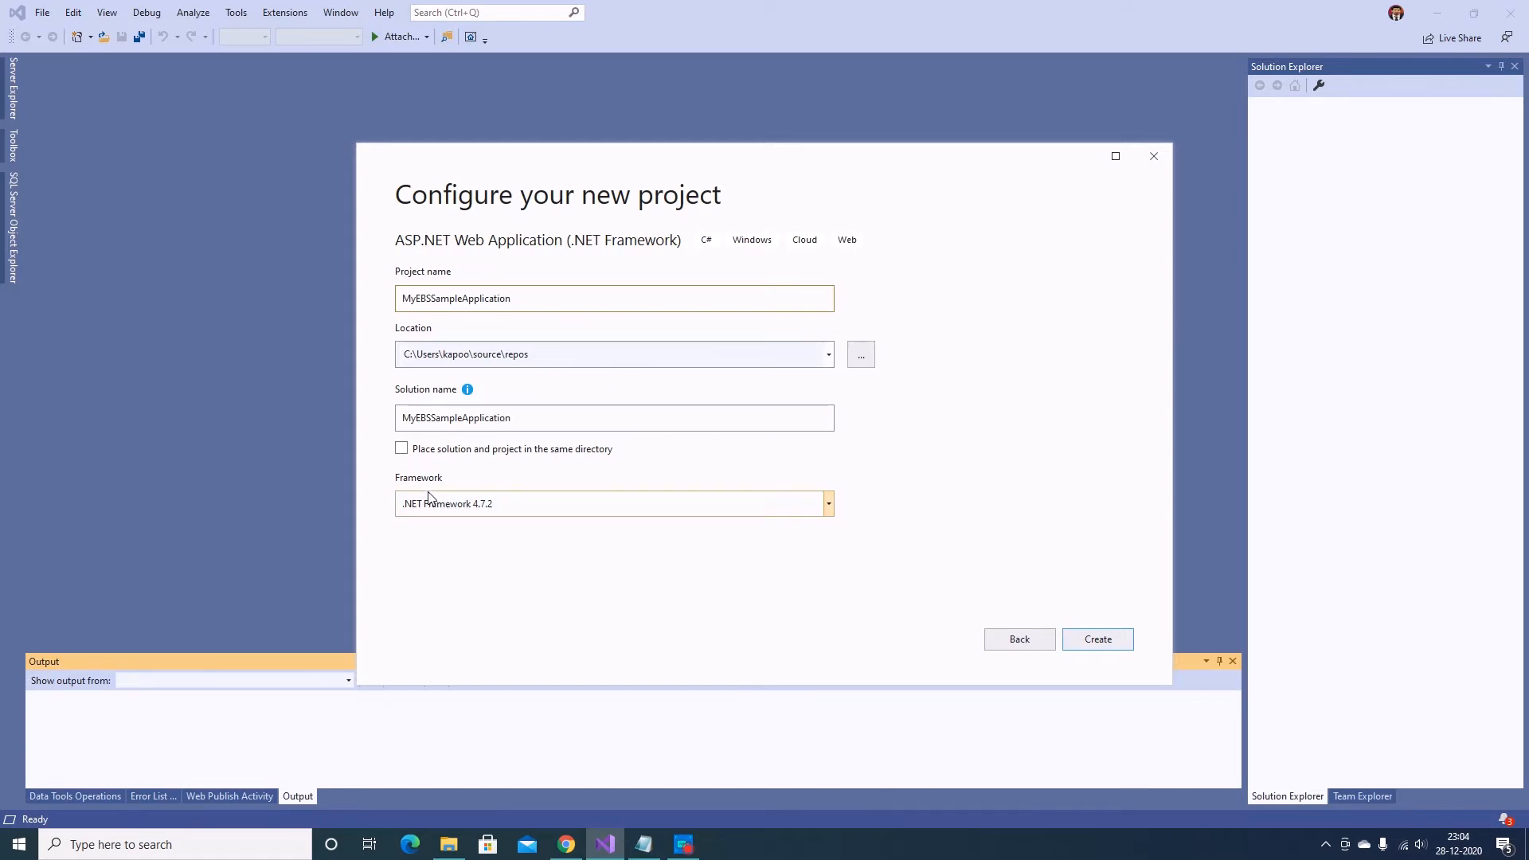
{"action": "left_click", "coordinate": [1098, 640]}
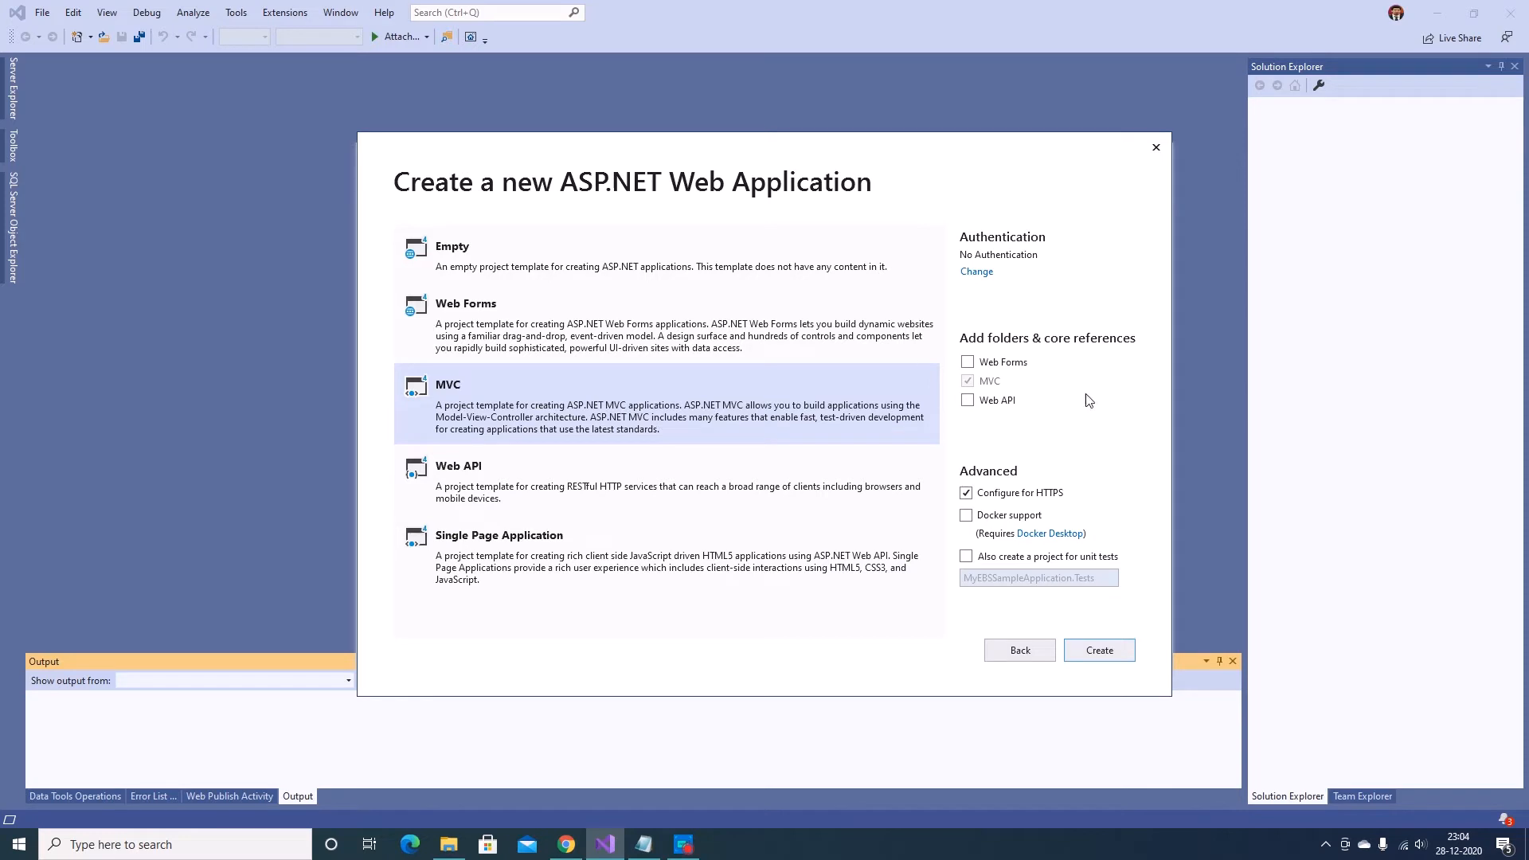
{"action": "left_click", "coordinate": [1097, 659]}
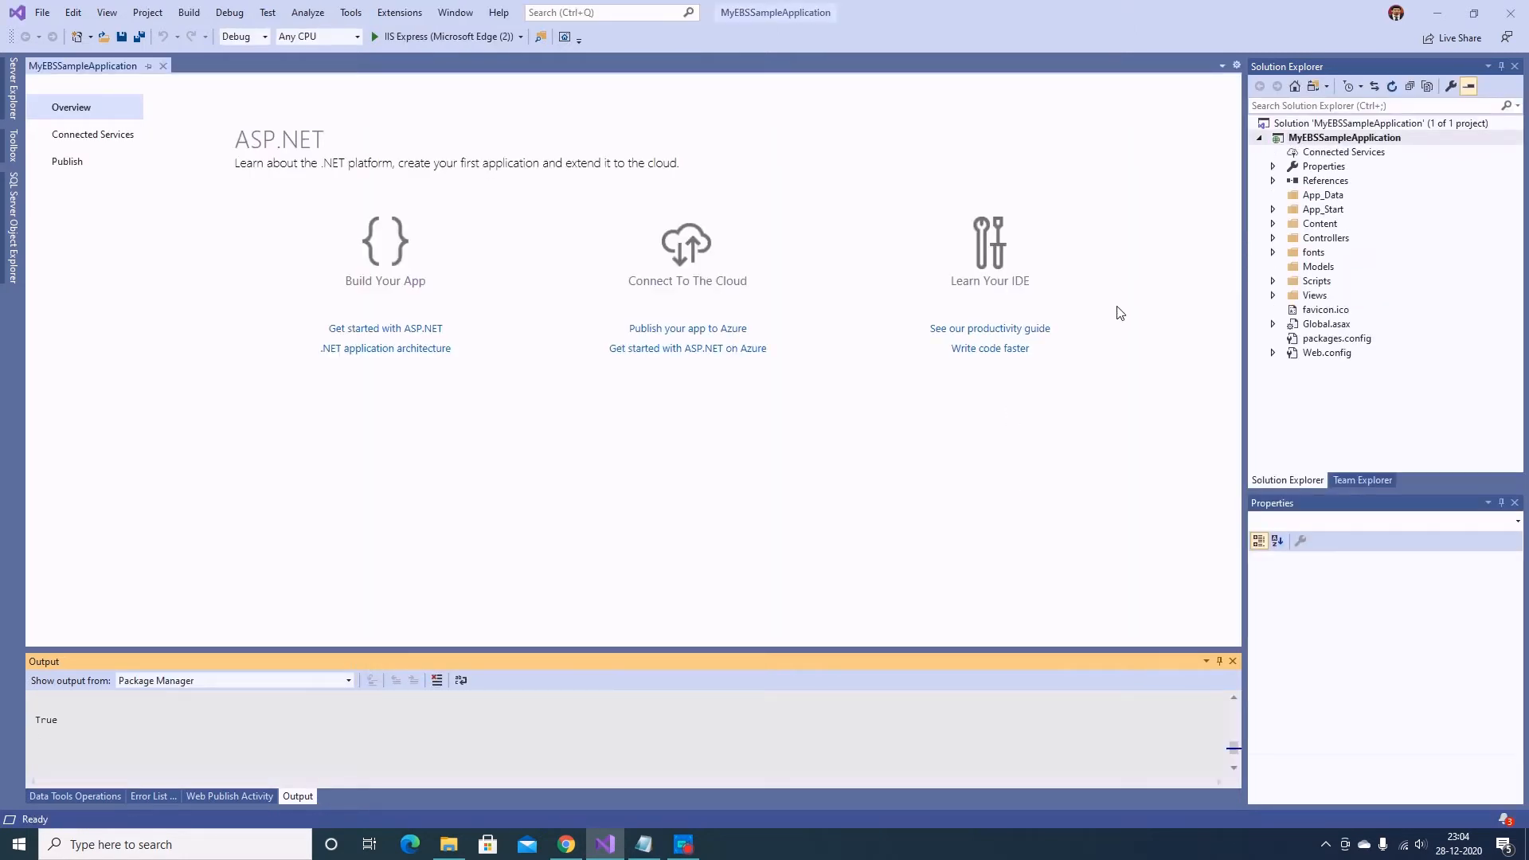
Test-run the web application in IIS Express, trusting and installing its SSL certificate, and close the browser when done
{"action": "left_click", "coordinate": [164, 67]}
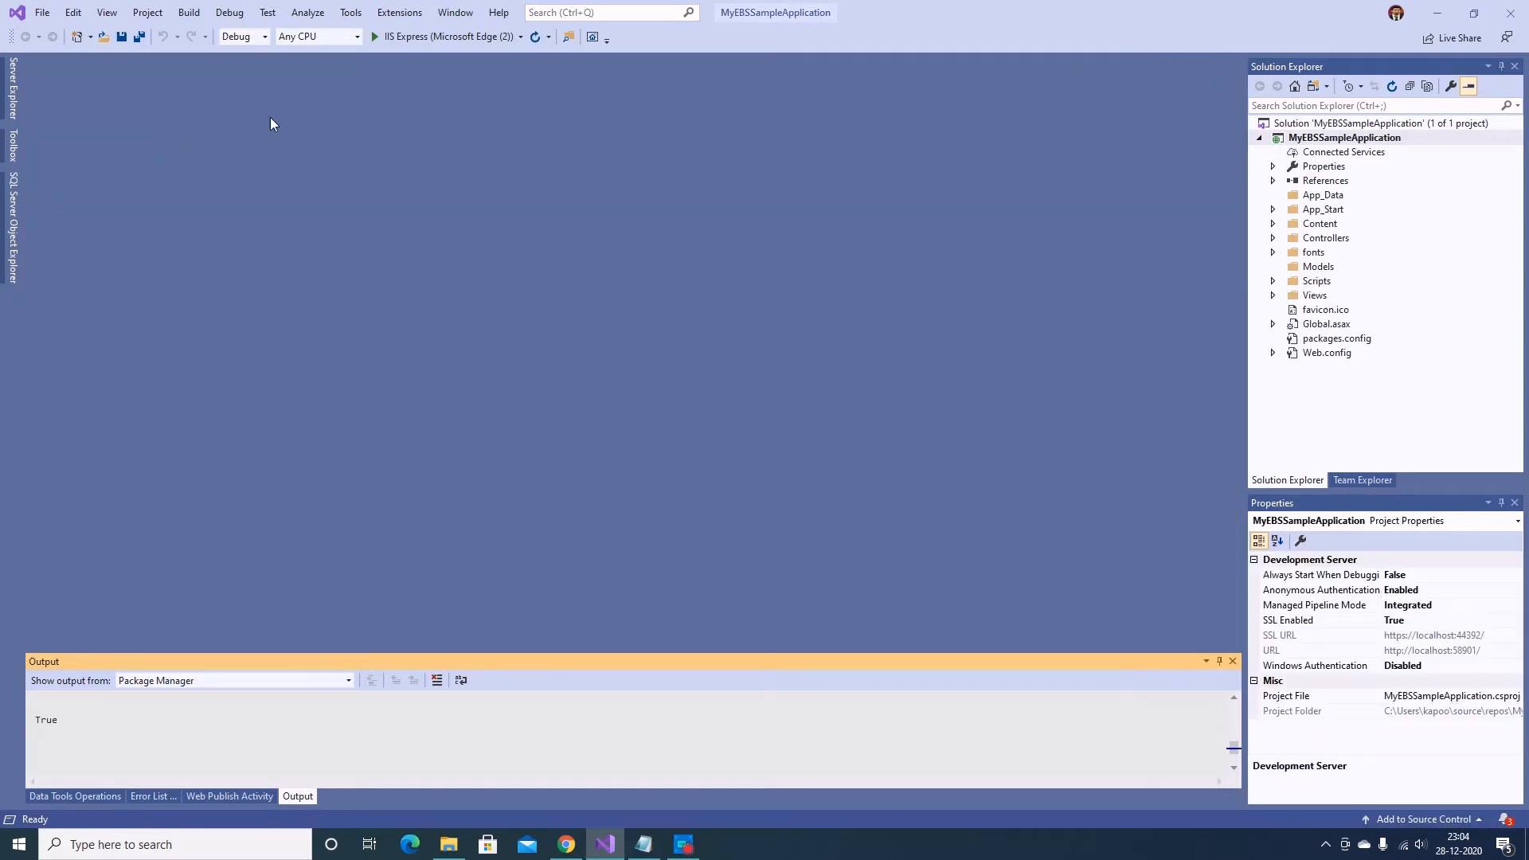
{"action": "left_click", "coordinate": [408, 40]}
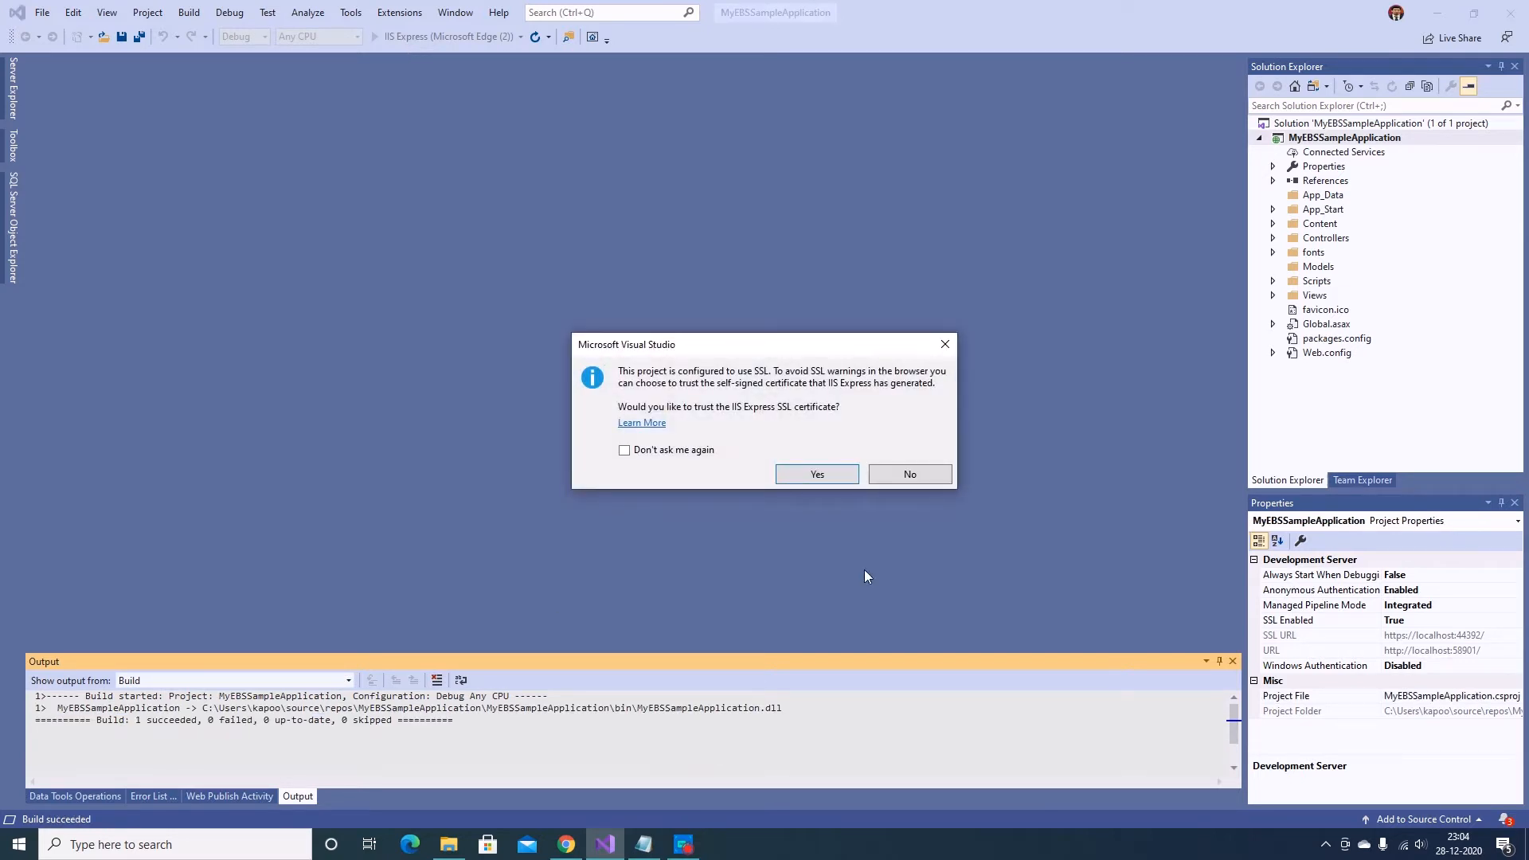
{"action": "left_click", "coordinate": [836, 475]}
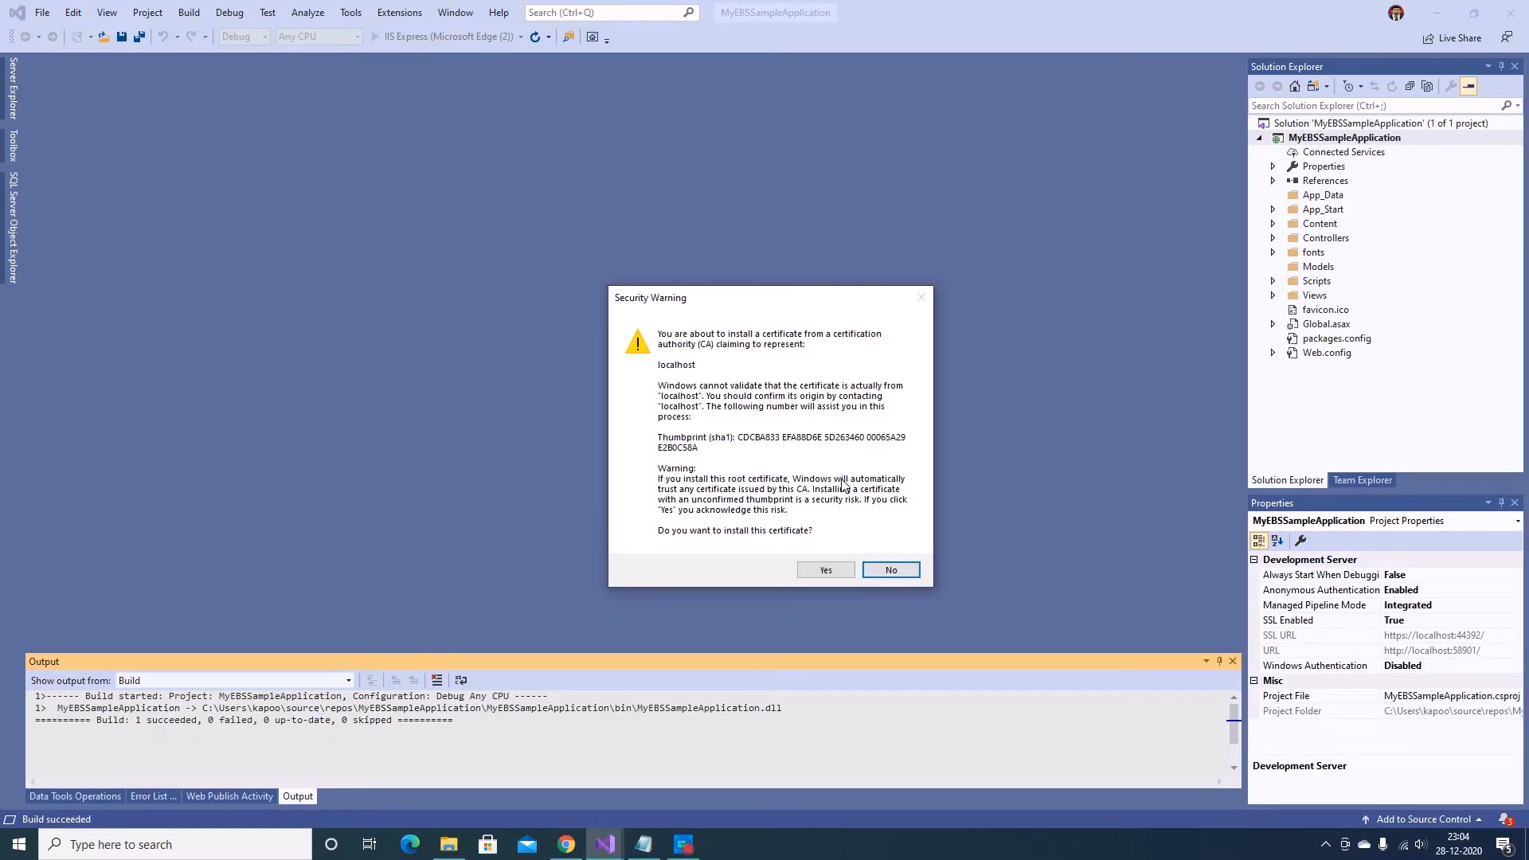
{"action": "left_click", "coordinate": [820, 570]}
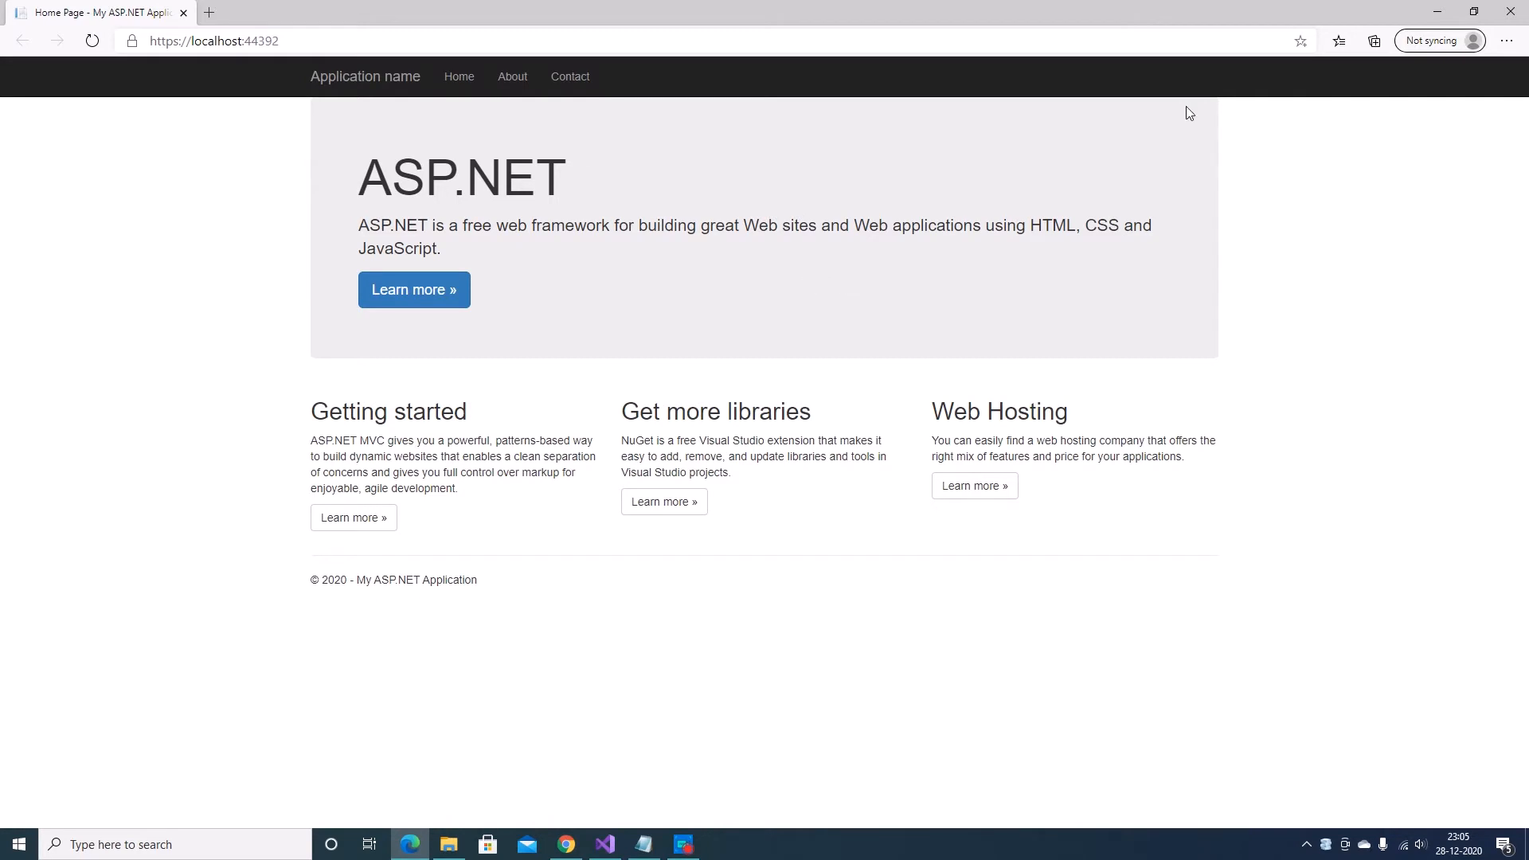
{"action": "left_click", "coordinate": [1510, 11]}
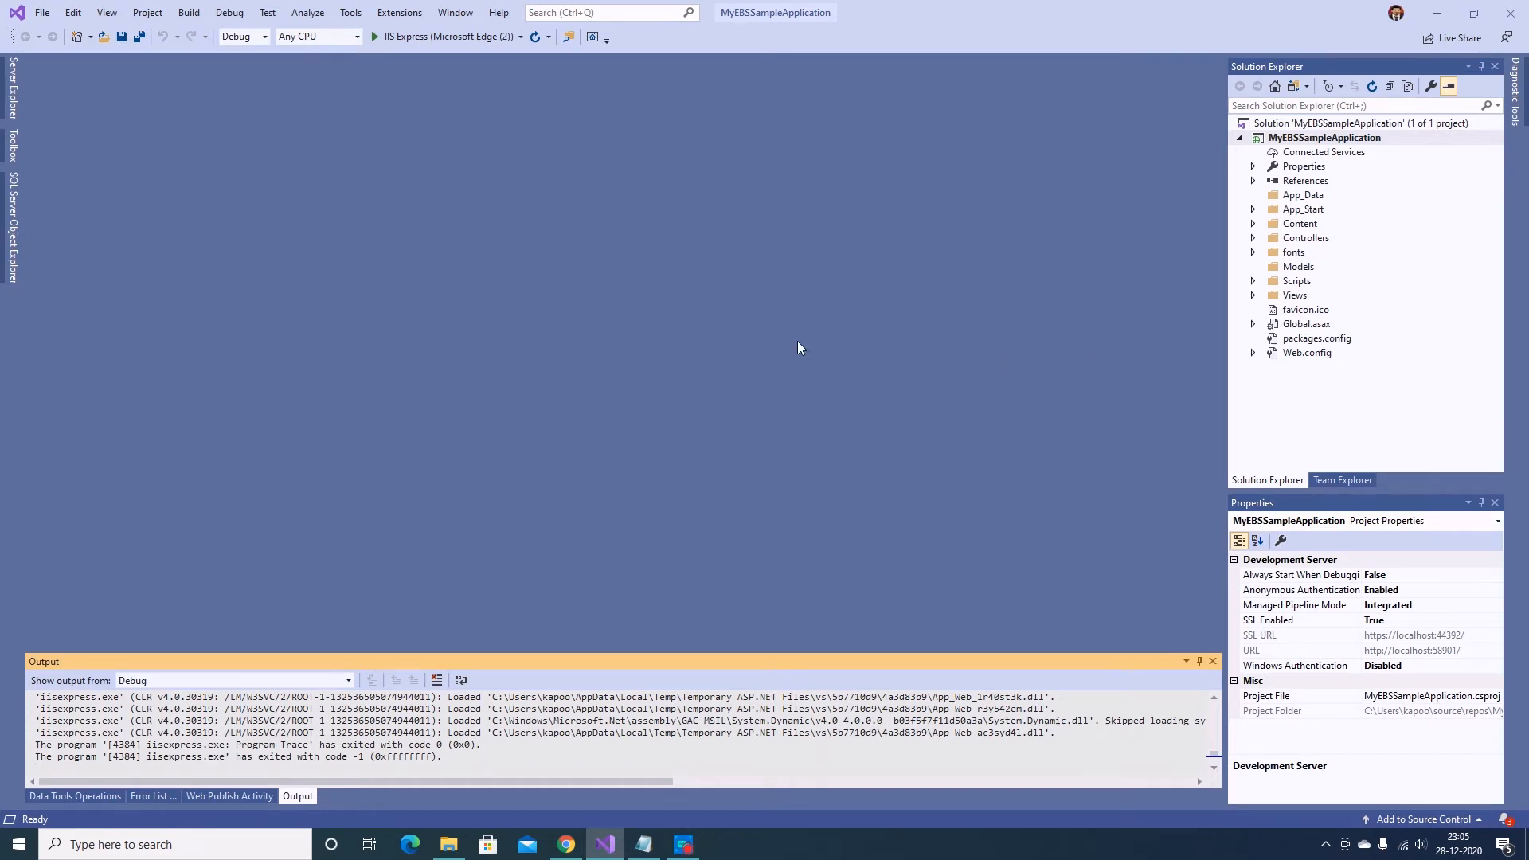
Open the AWS Elastic Beanstalk publishing wizard for the MyEBSSampleApplication project and bring up its new account profile form
{"action": "left_click", "coordinate": [1299, 141]}
{"action": "right_click", "coordinate": [1299, 141]}
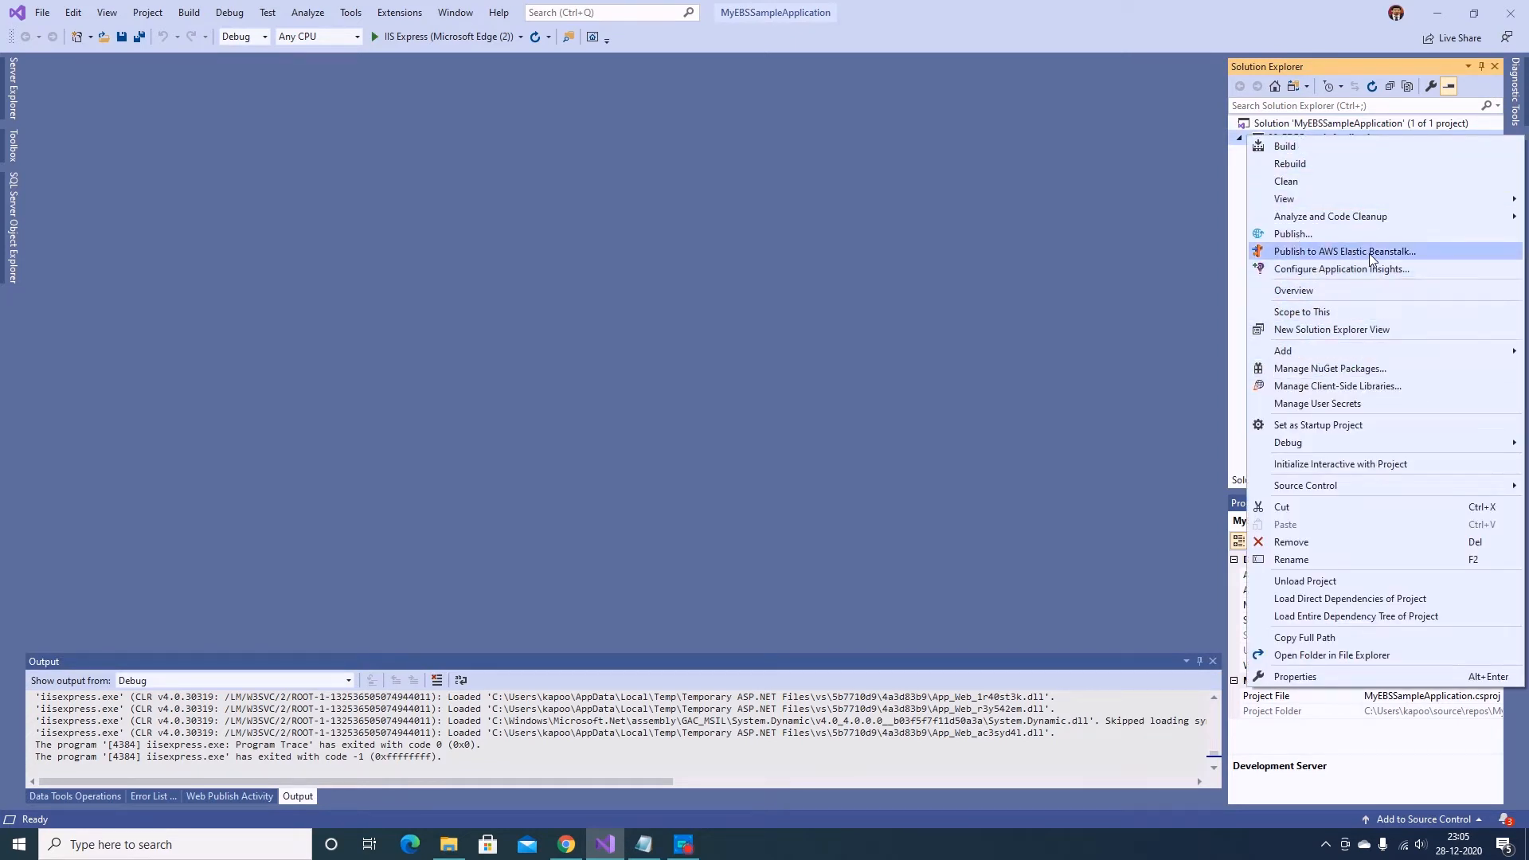
{"action": "left_click", "coordinate": [1325, 254]}
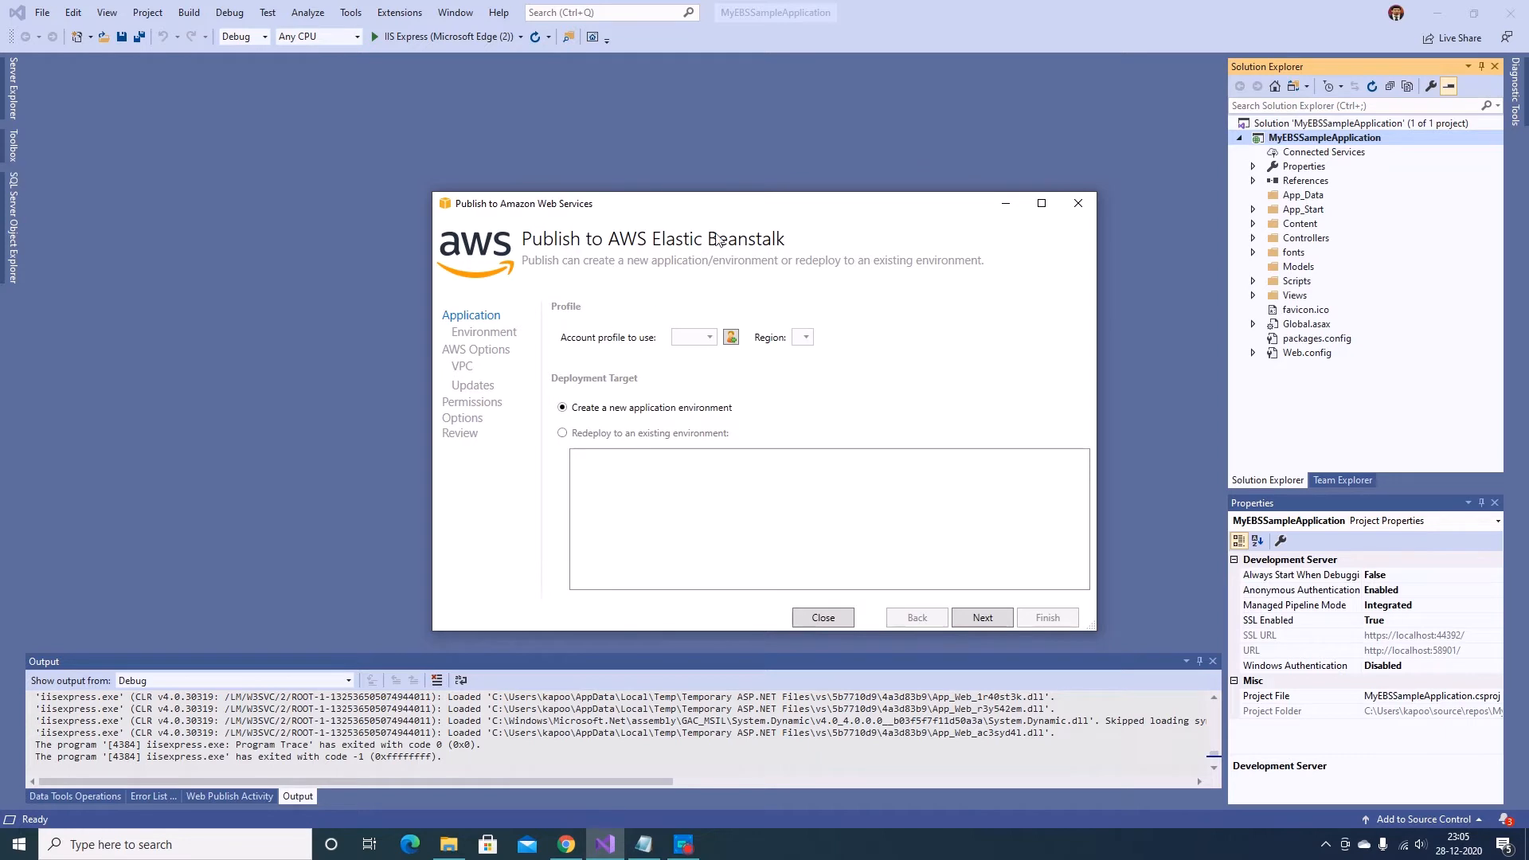
{"action": "left_click_drag", "start_coordinate": [765, 203], "coordinate": [734, 151]}
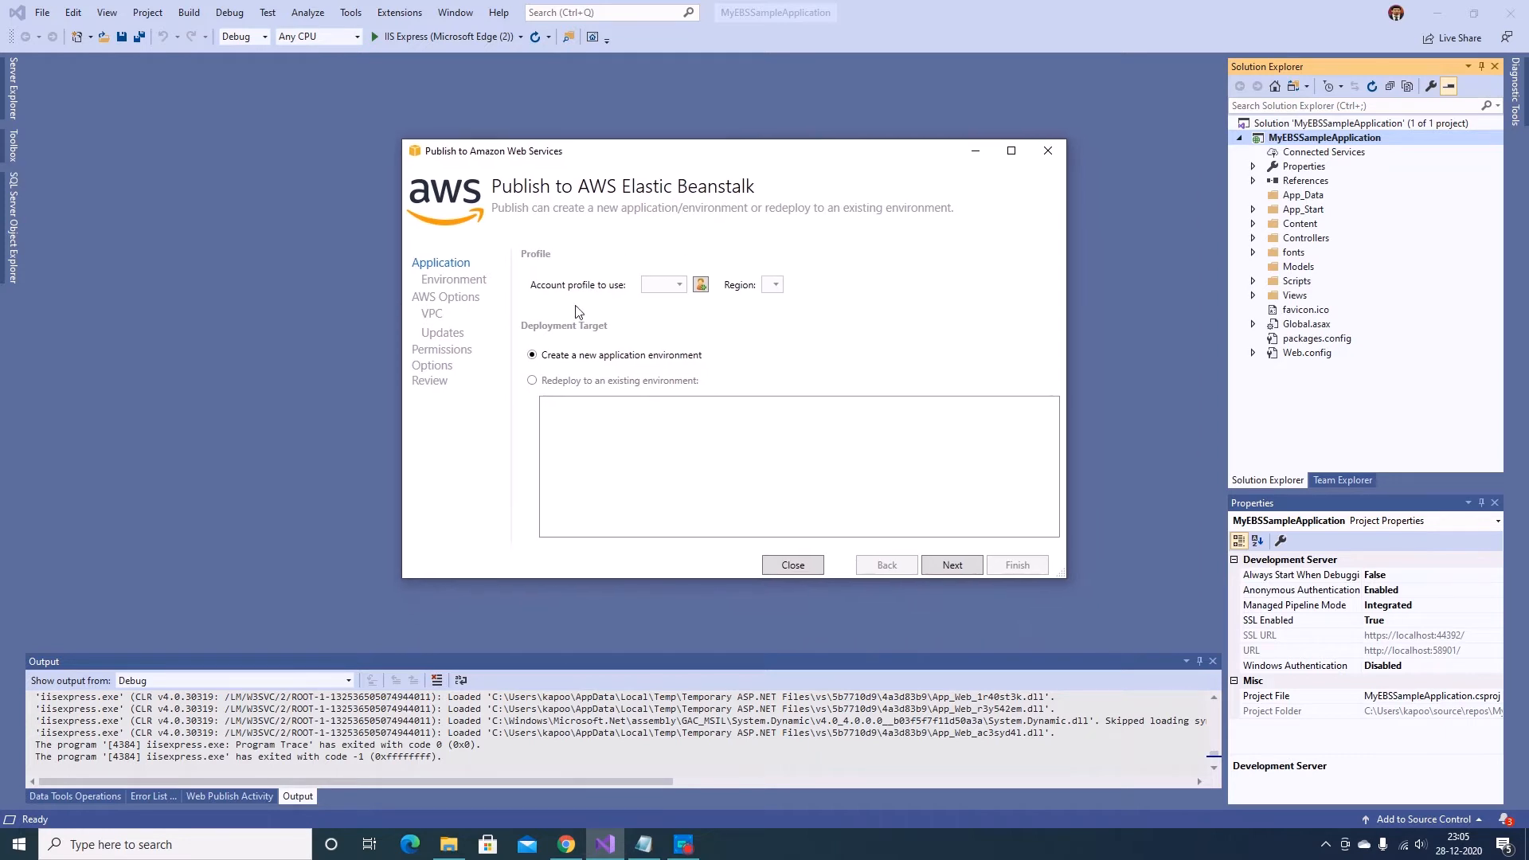
{"action": "left_click", "coordinate": [701, 288]}
{"action": "left_click", "coordinate": [700, 288]}
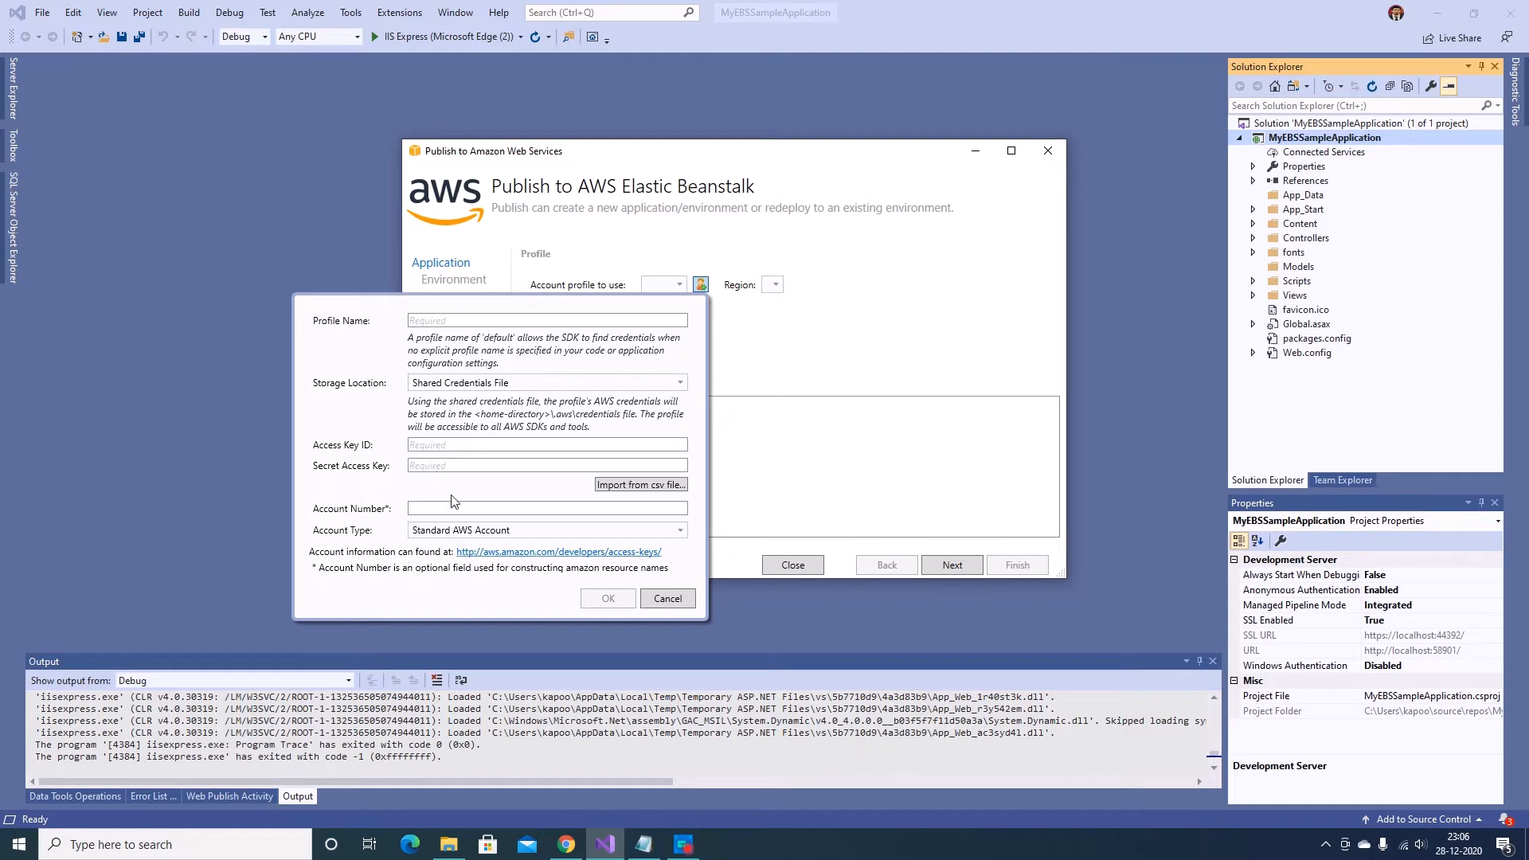
Switch to the AWS Management Console in Chrome, dismiss the overlapping account profile form and open the IAM service
{"action": "left_click", "coordinate": [568, 849]}
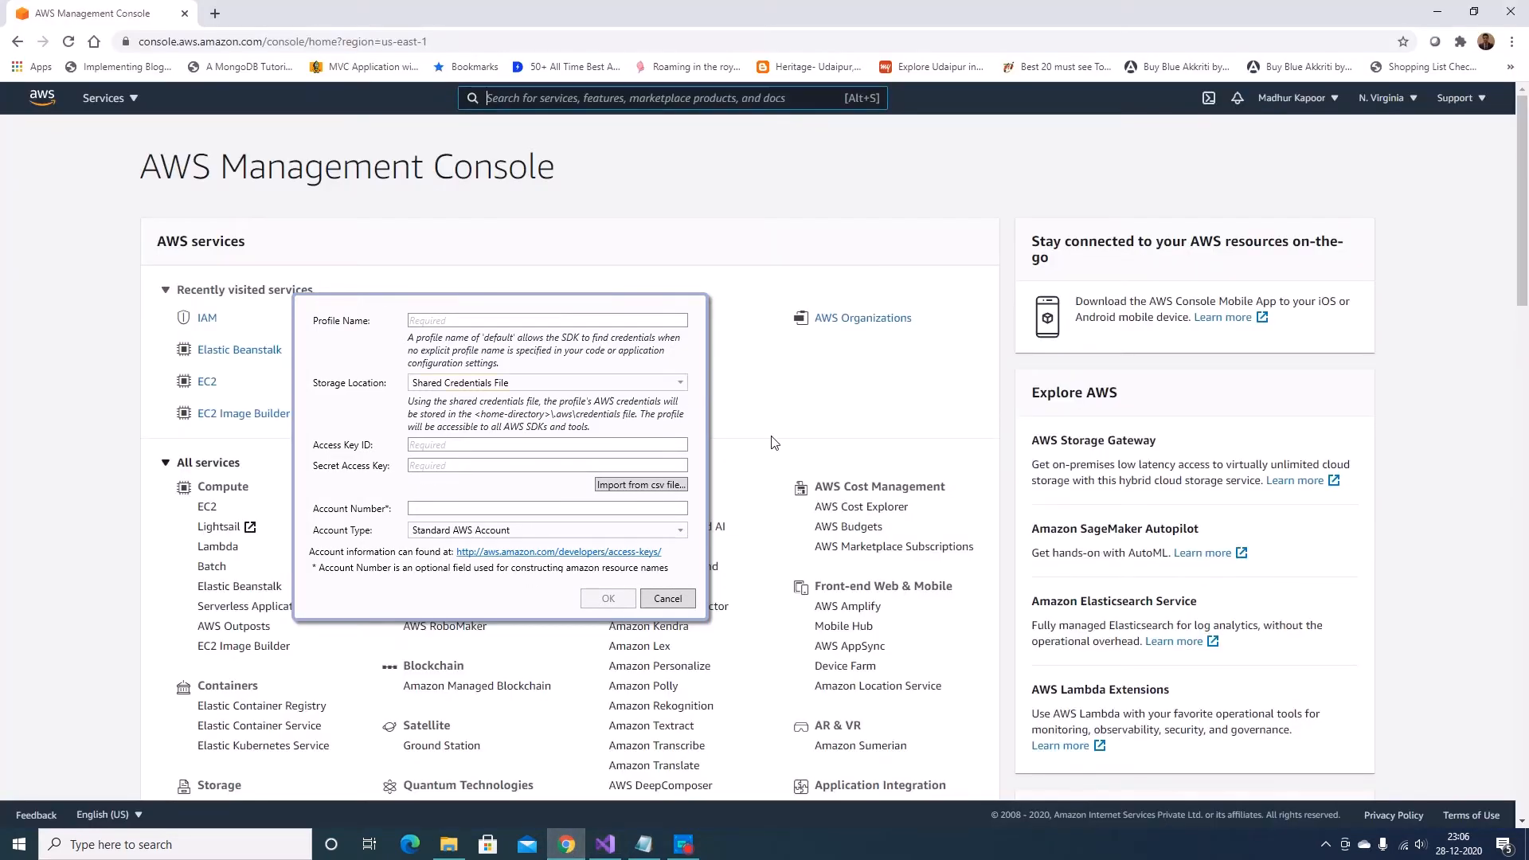
{"action": "left_click", "coordinate": [669, 599]}
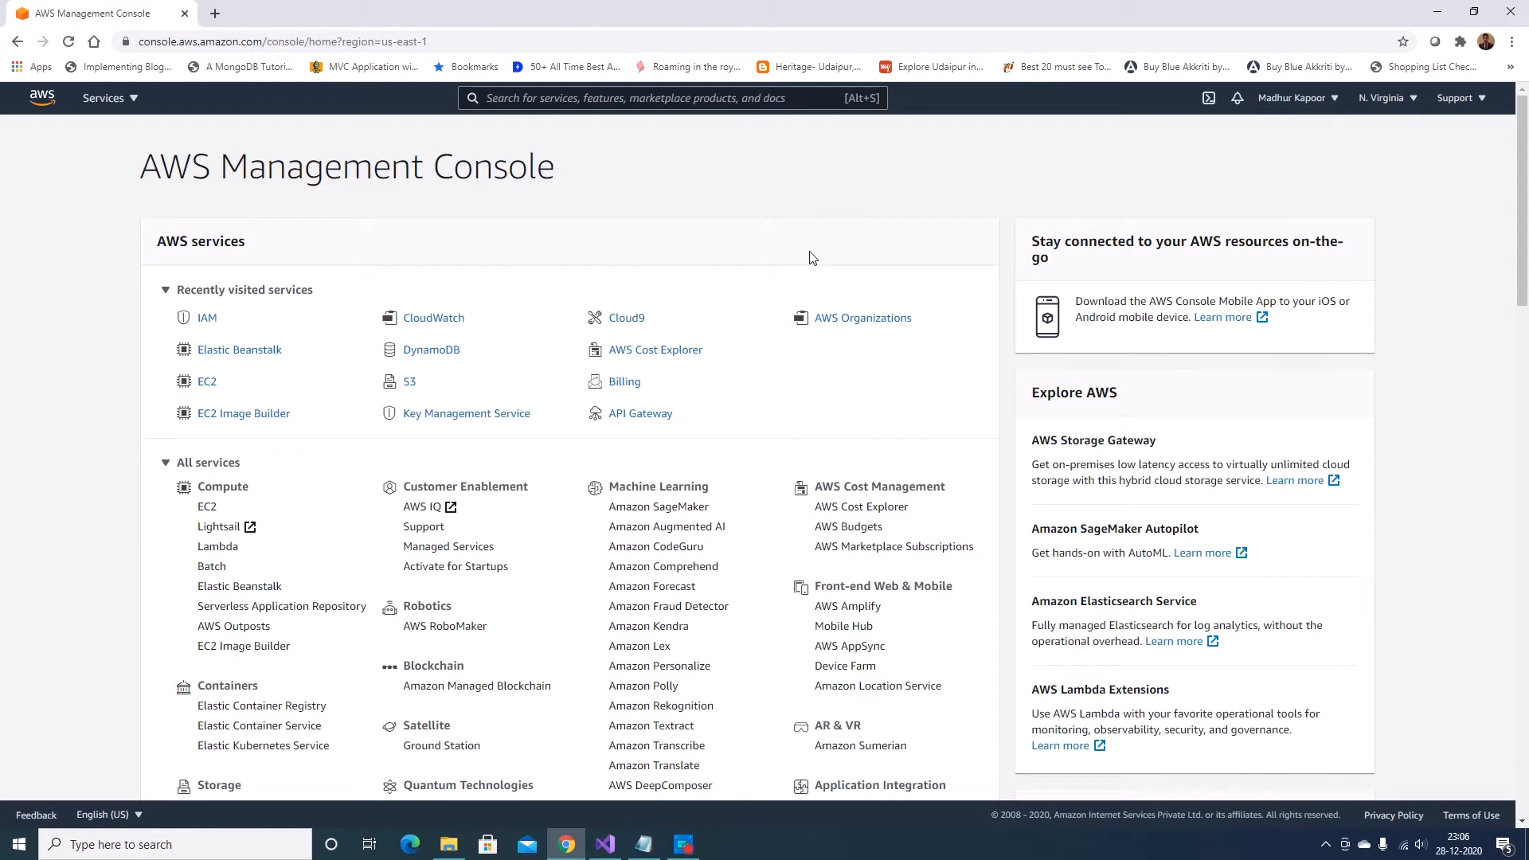
{"action": "left_click", "coordinate": [607, 103]}
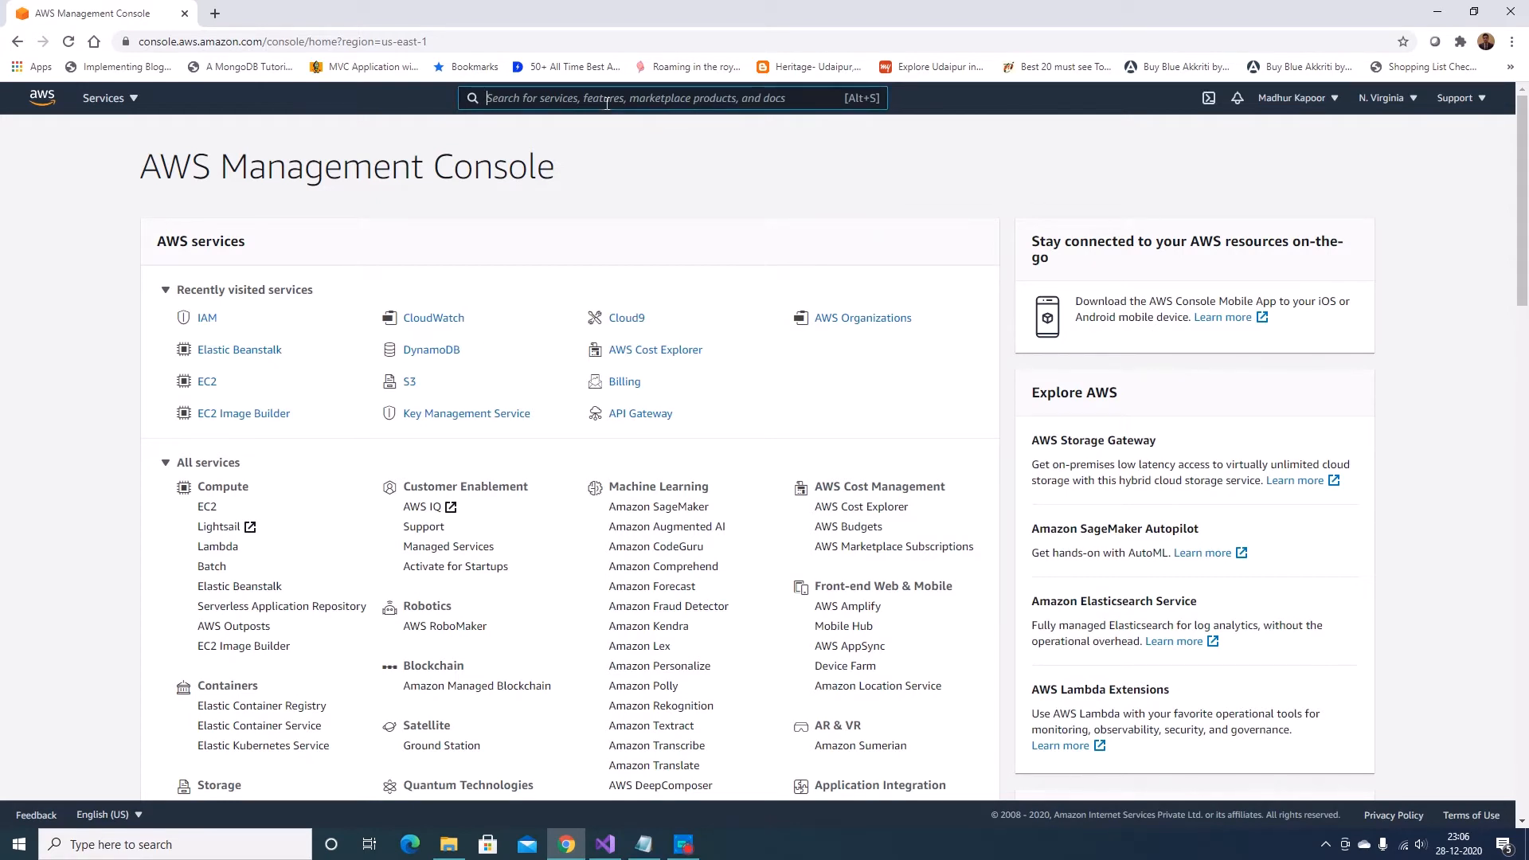
{"action": "type", "text": "l"}
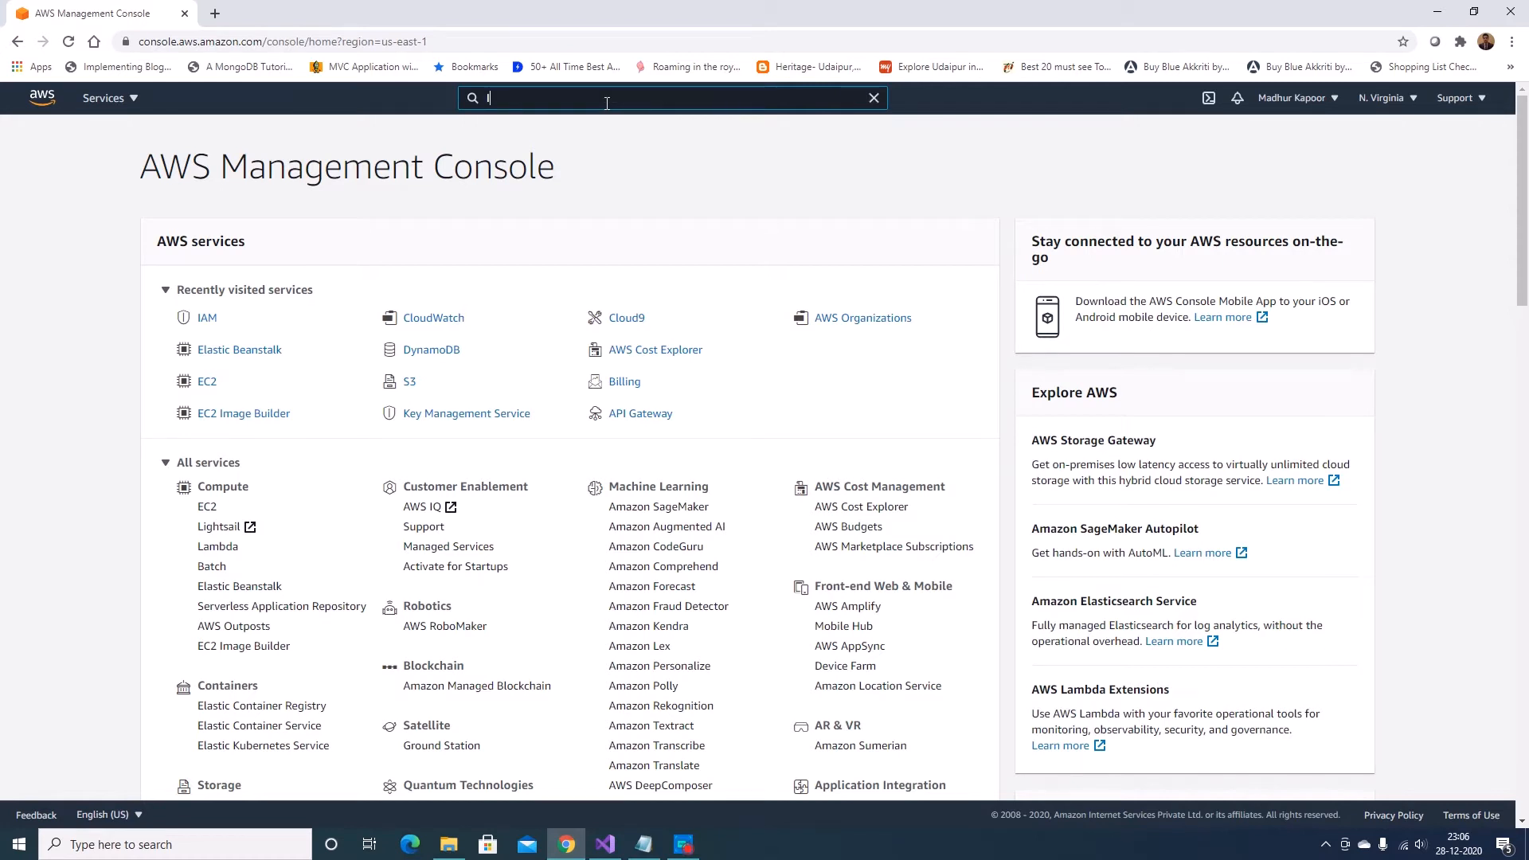
{"action": "type", "text": "AM"}
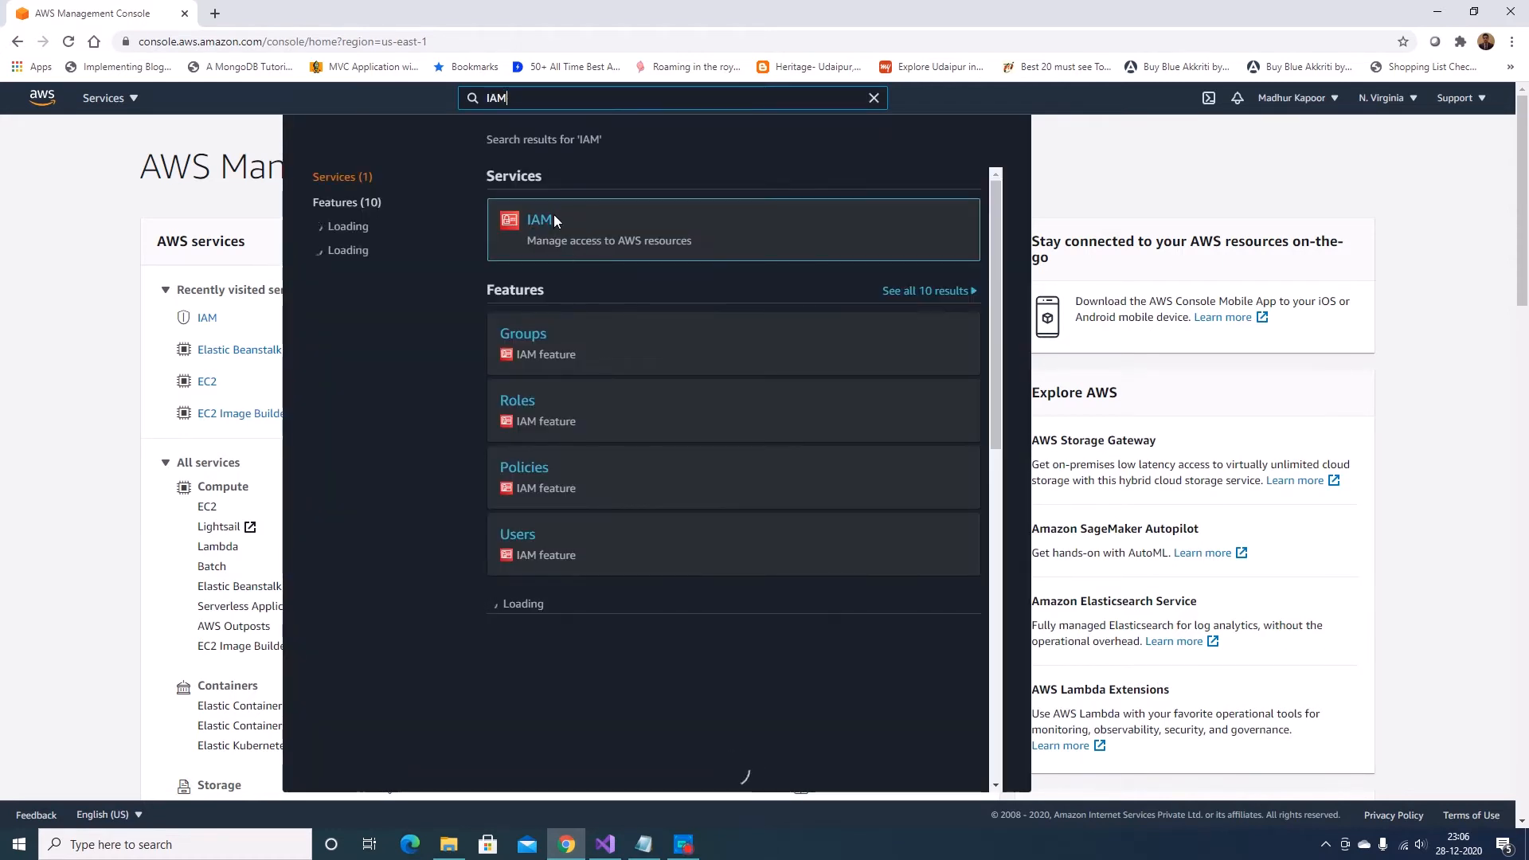
{"action": "left_click", "coordinate": [546, 220]}
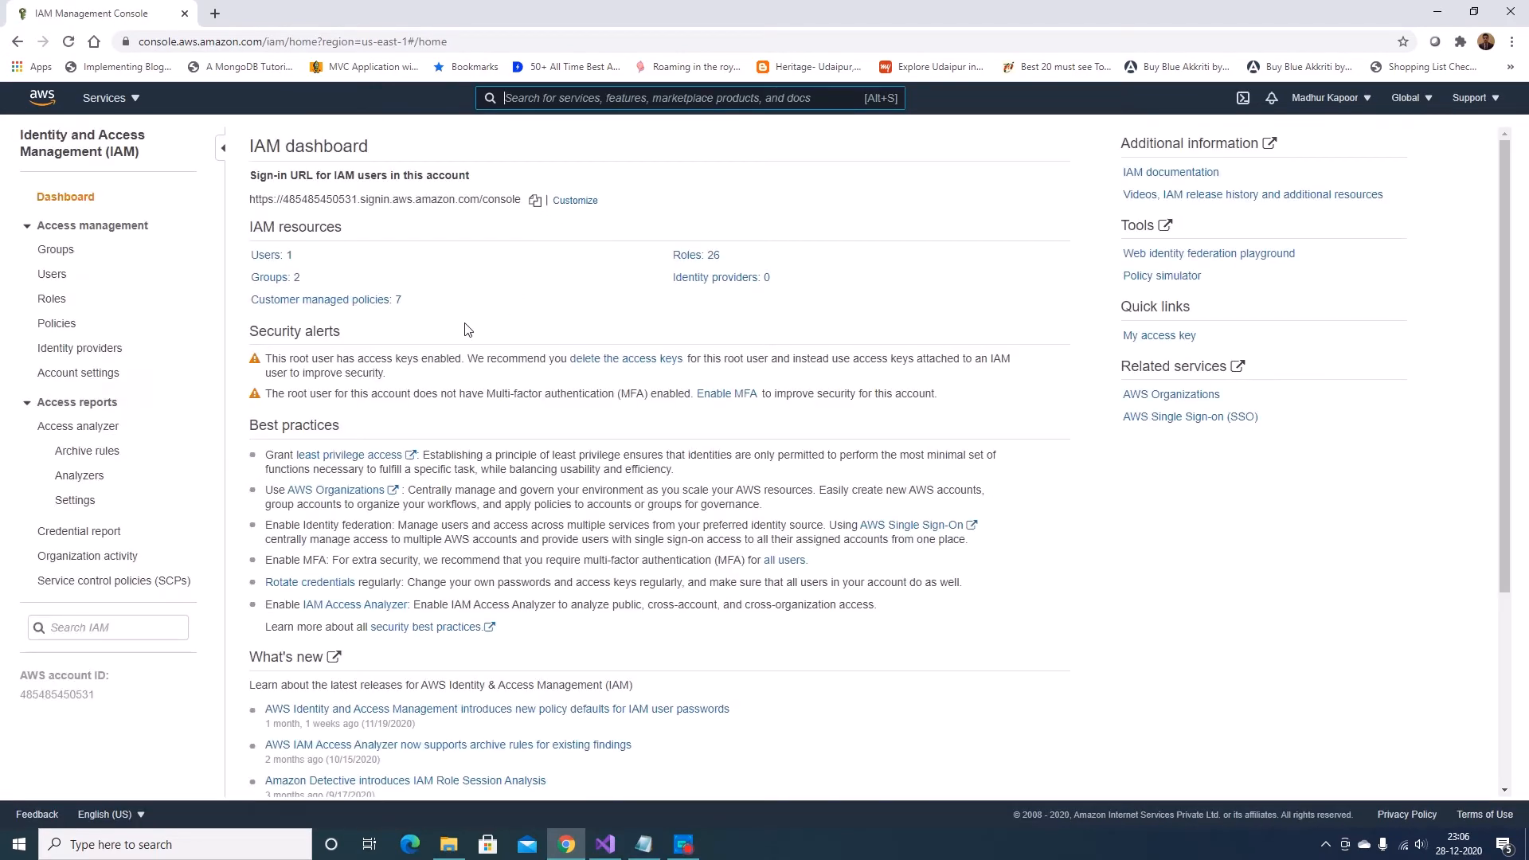
Start adding an IAM user named MyDemoUser with programmatic access and continue to the permissions stage
{"action": "left_click", "coordinate": [53, 277]}
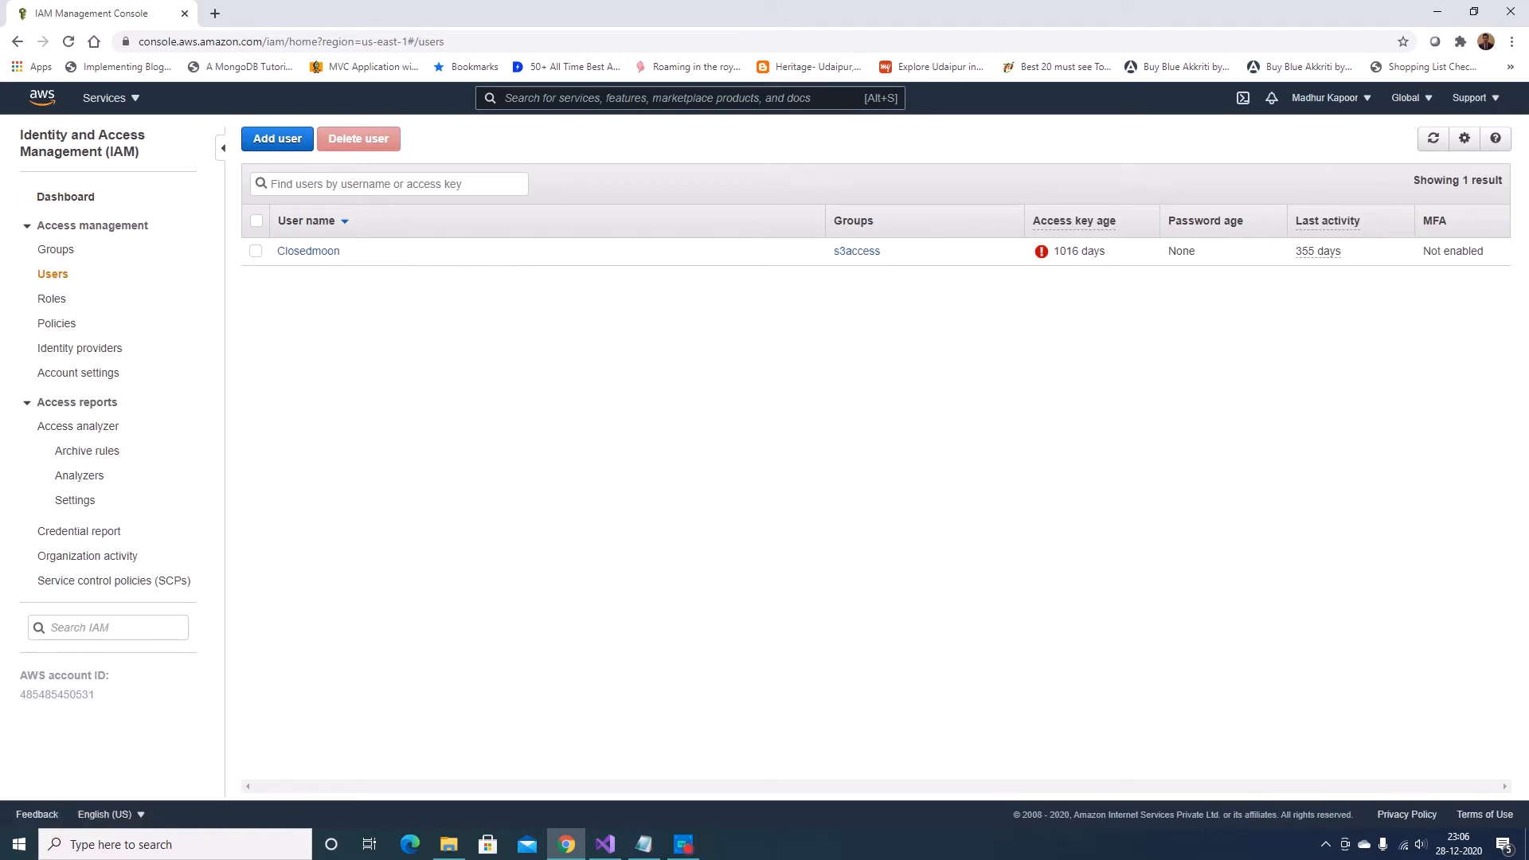
{"action": "left_click", "coordinate": [277, 140]}
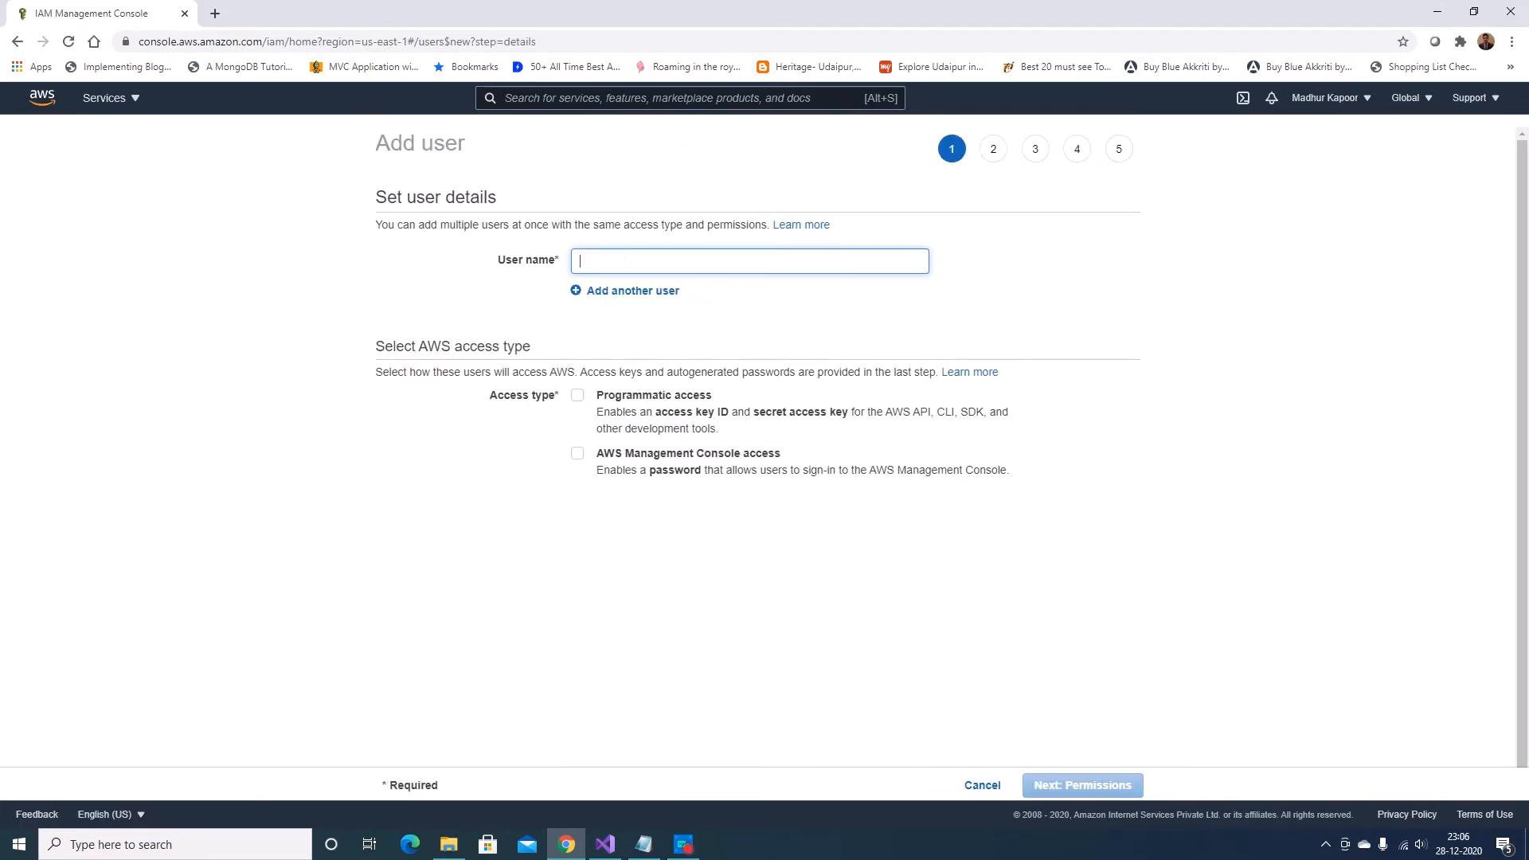
{"action": "type", "text": "MyDemoUser"}
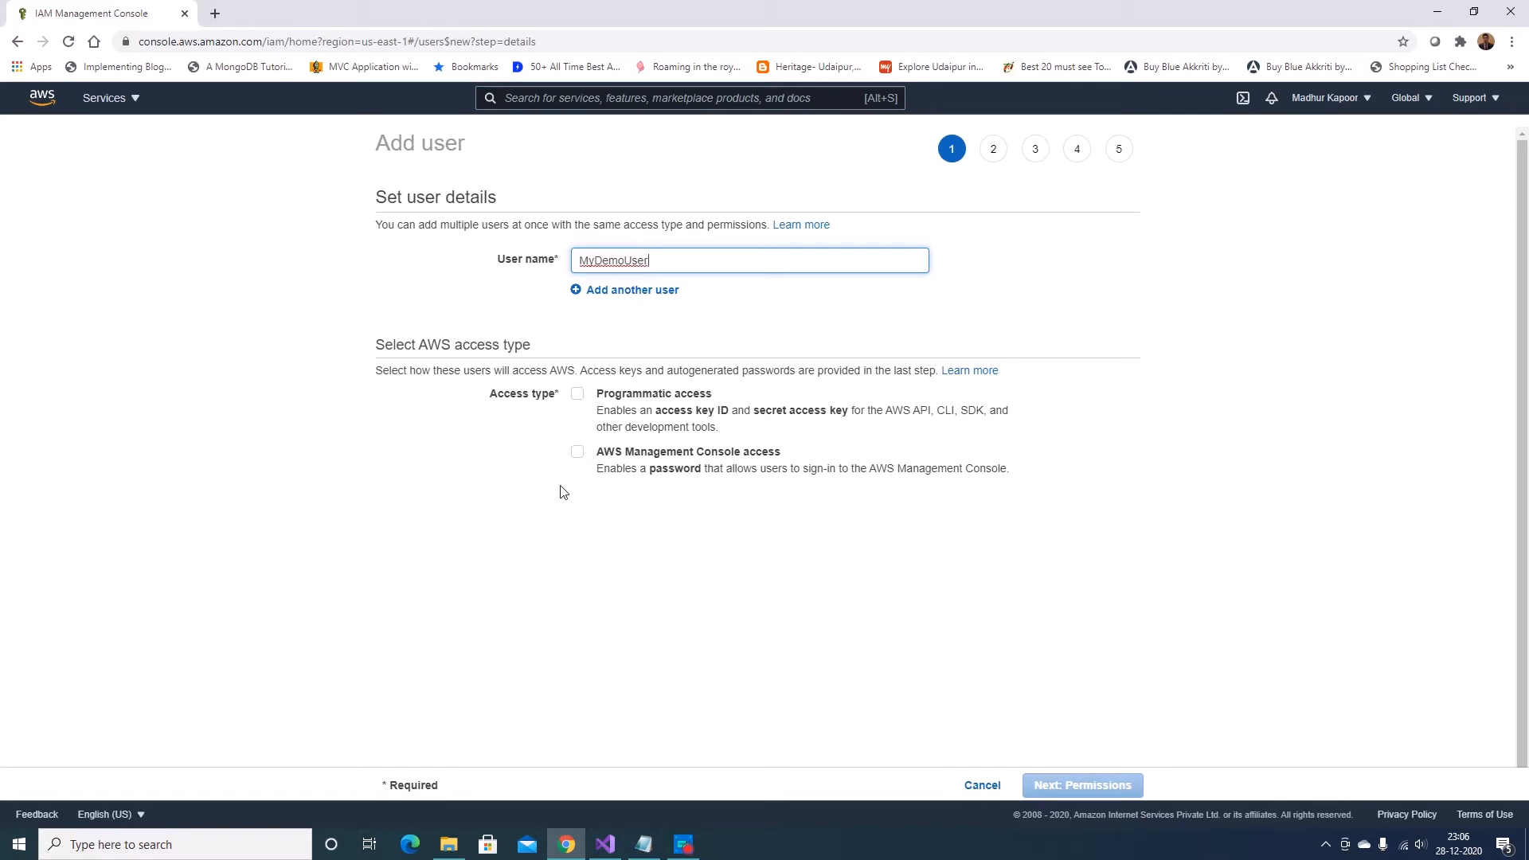
{"action": "left_click", "coordinate": [578, 395]}
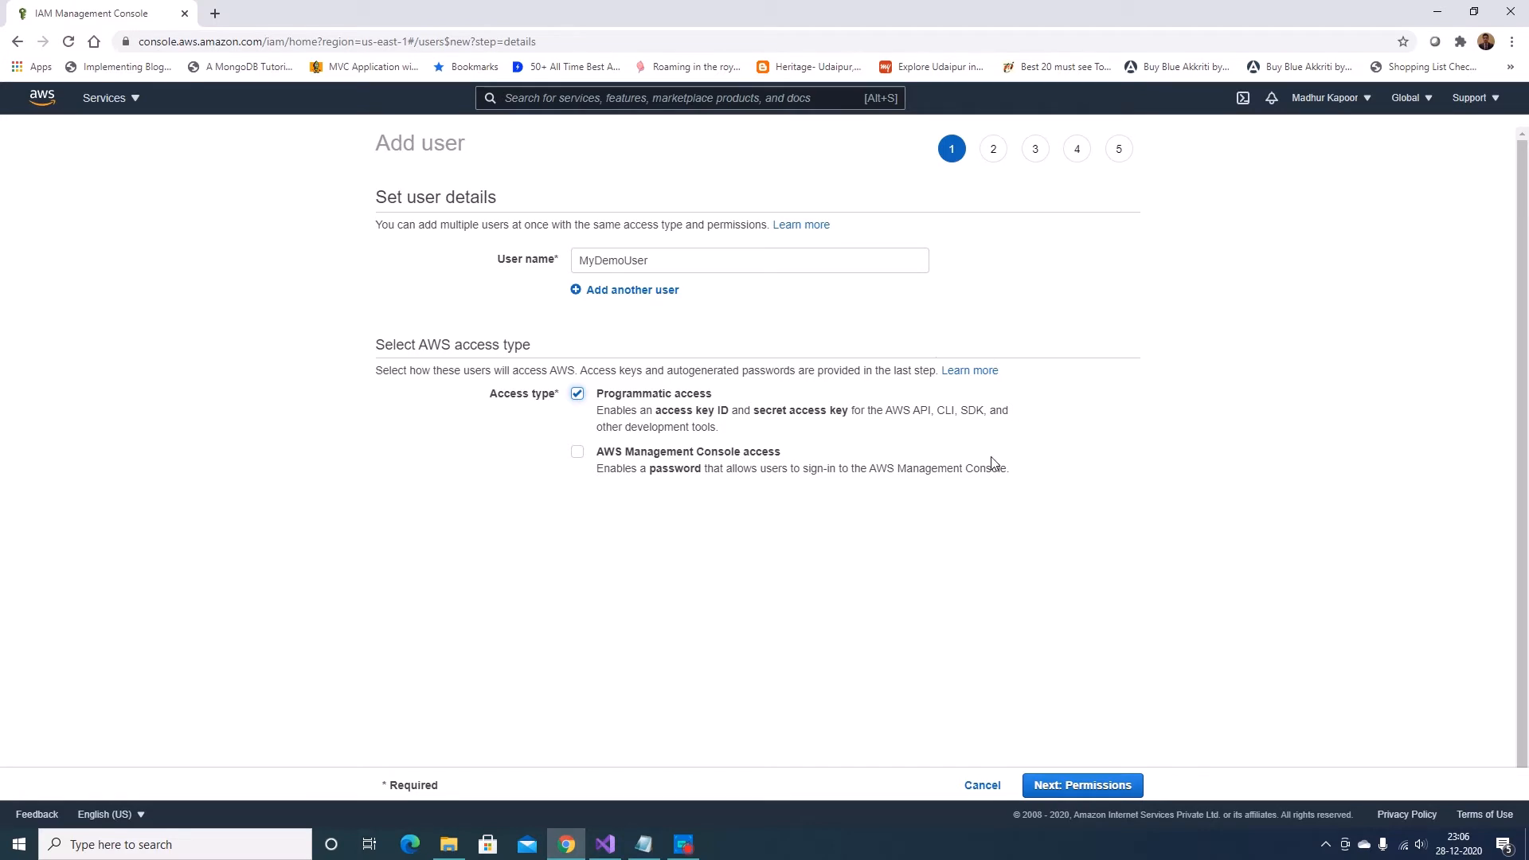
{"action": "left_click", "coordinate": [1083, 785]}
{"action": "left_click", "coordinate": [603, 397]}
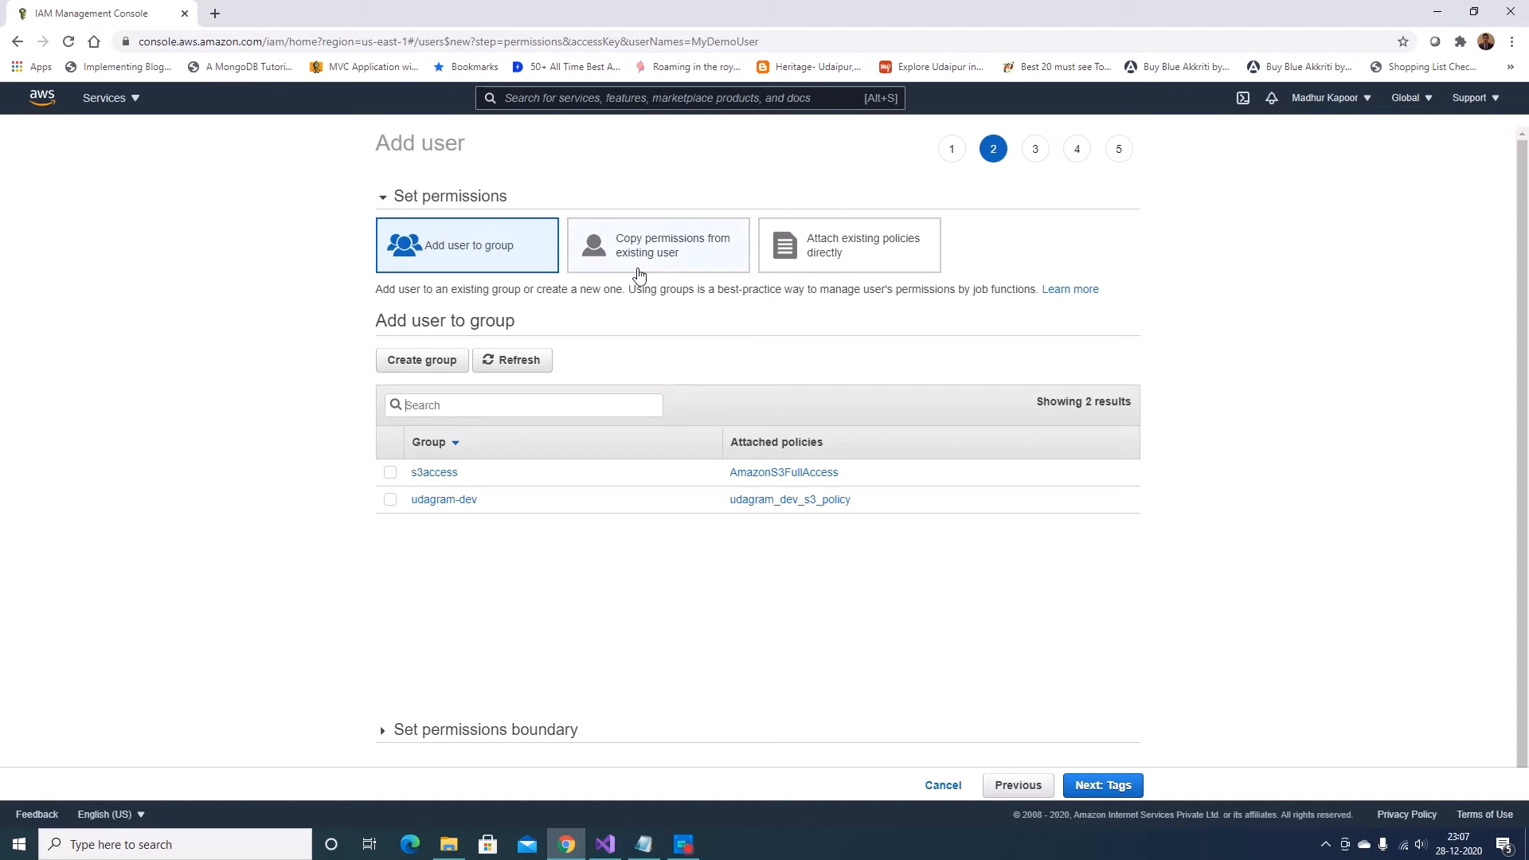
Attach the existing AdministratorAccess policy directly, create the user without tags and download its credentials as CSV
{"action": "left_click", "coordinate": [849, 252]}
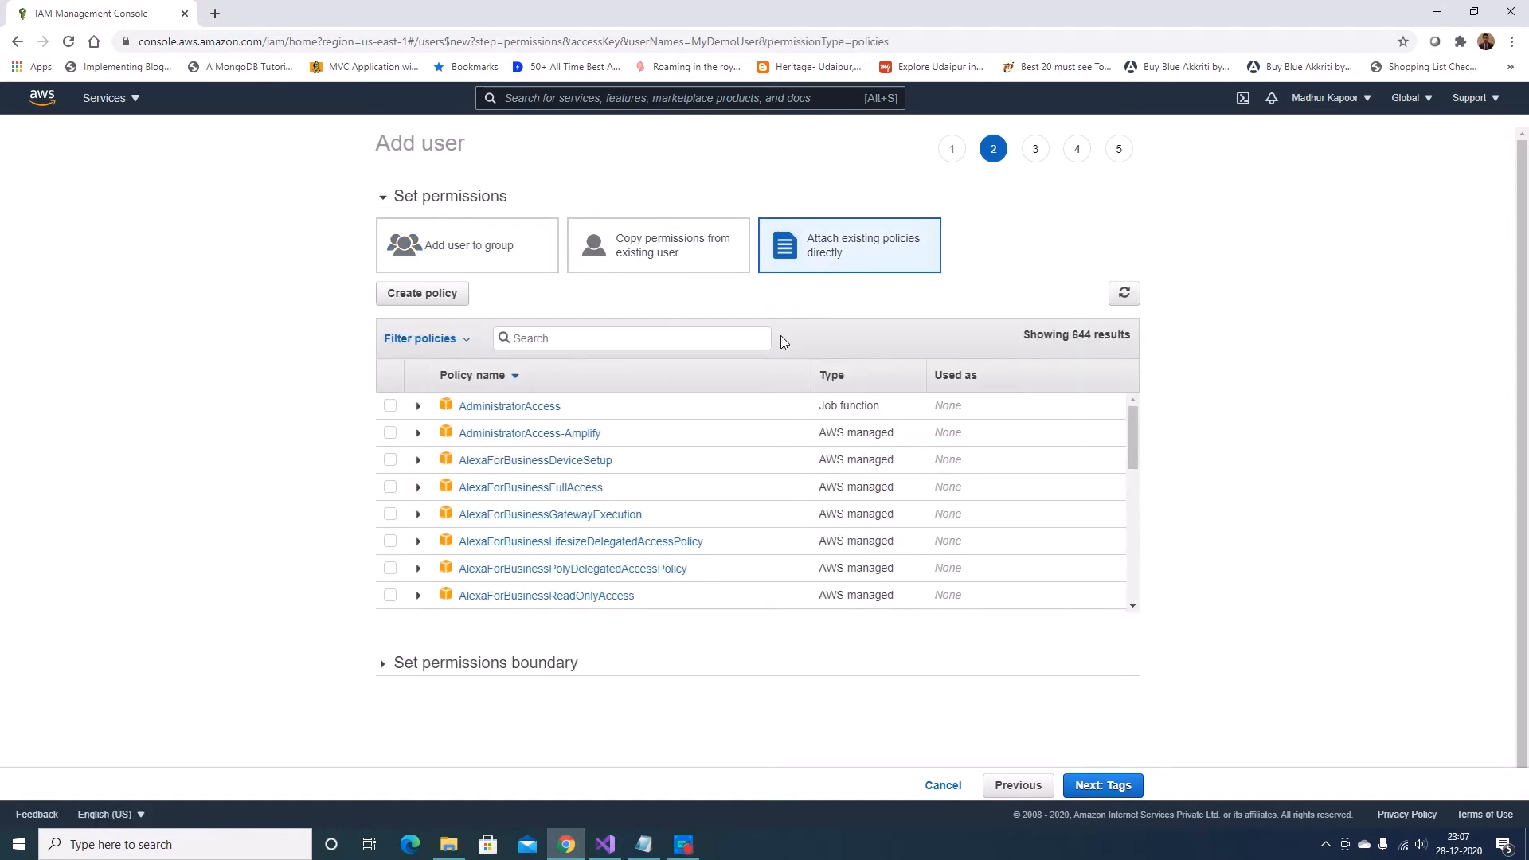
{"action": "left_click", "coordinate": [389, 409]}
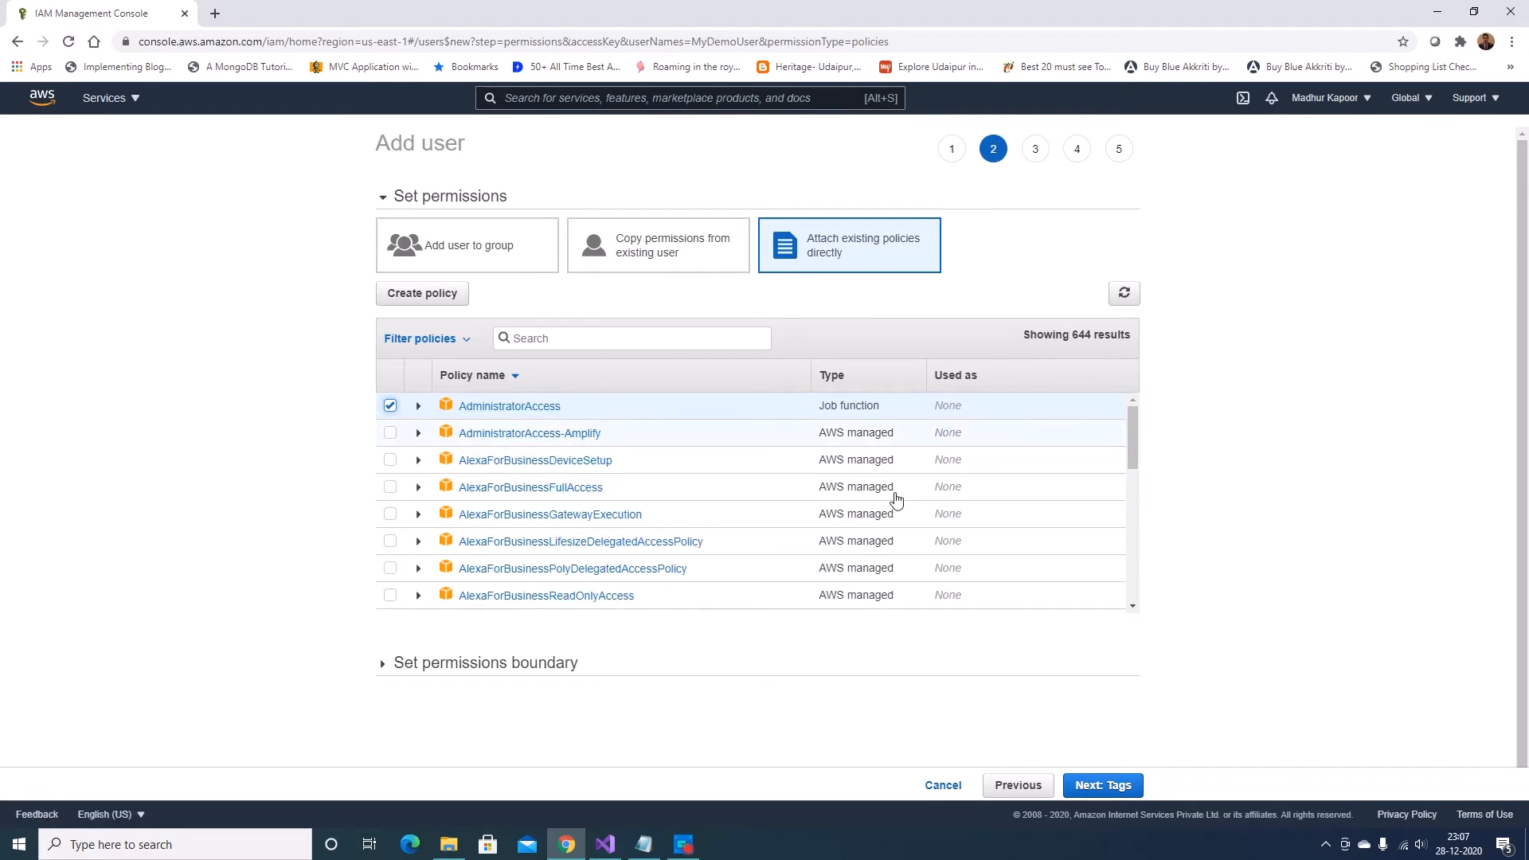
{"action": "left_click", "coordinate": [1123, 785]}
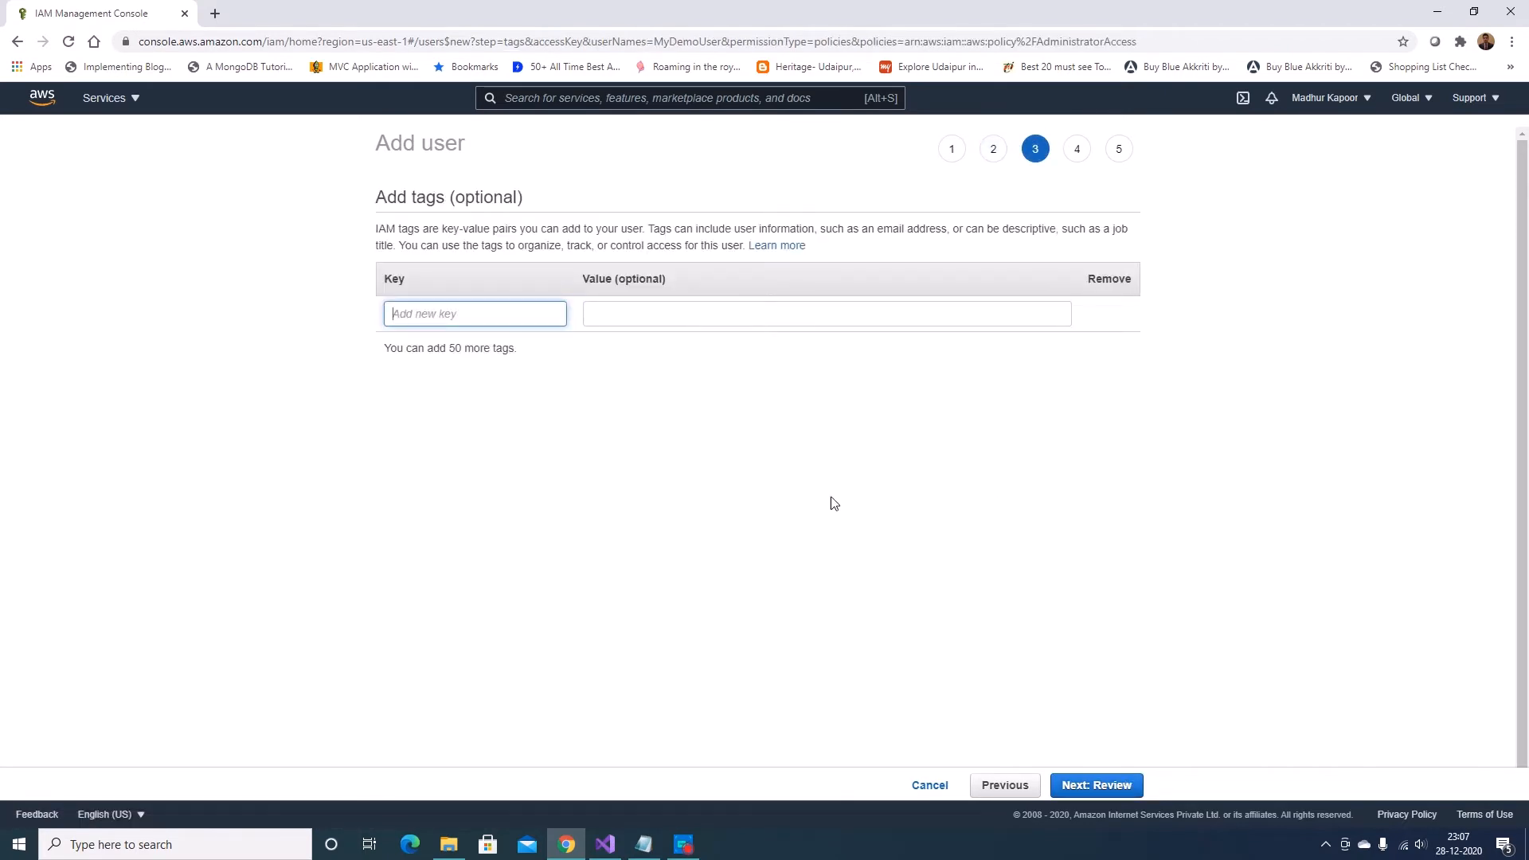
{"action": "left_click", "coordinate": [1099, 787]}
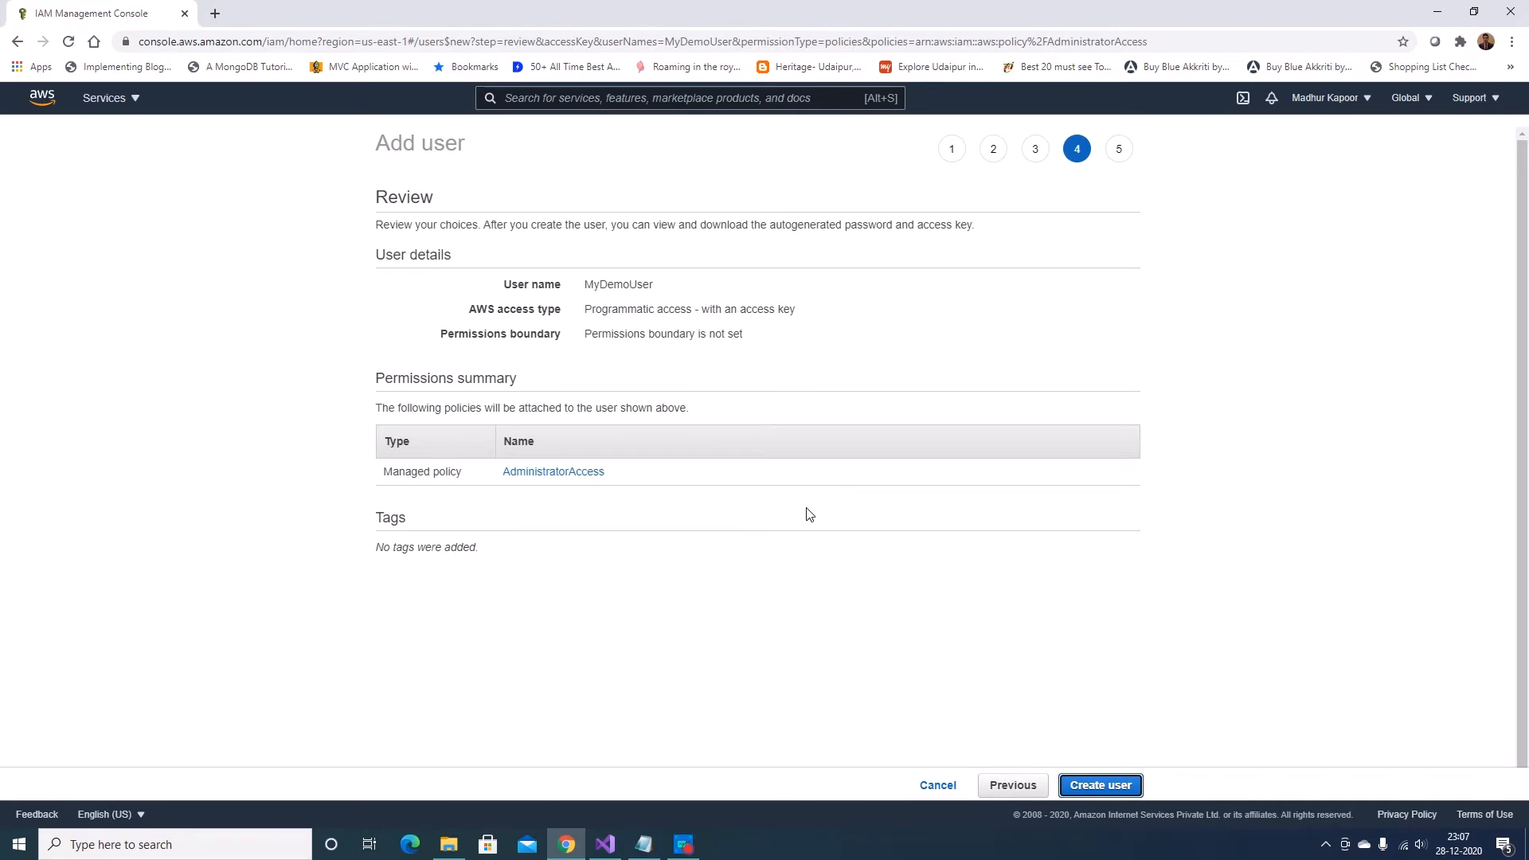
{"action": "left_click", "coordinate": [1098, 786]}
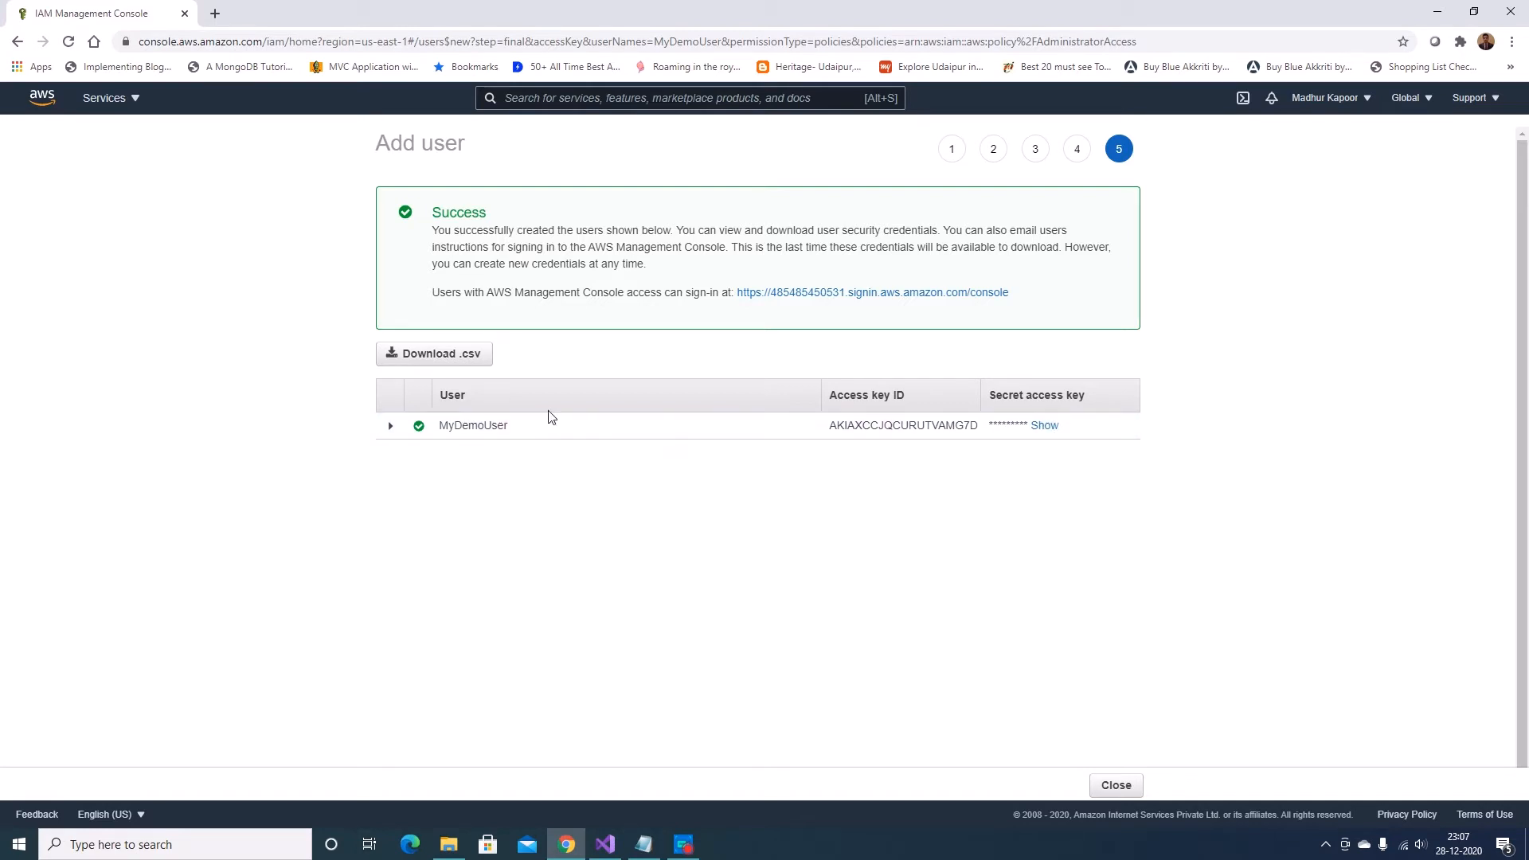
{"action": "left_click", "coordinate": [454, 356]}
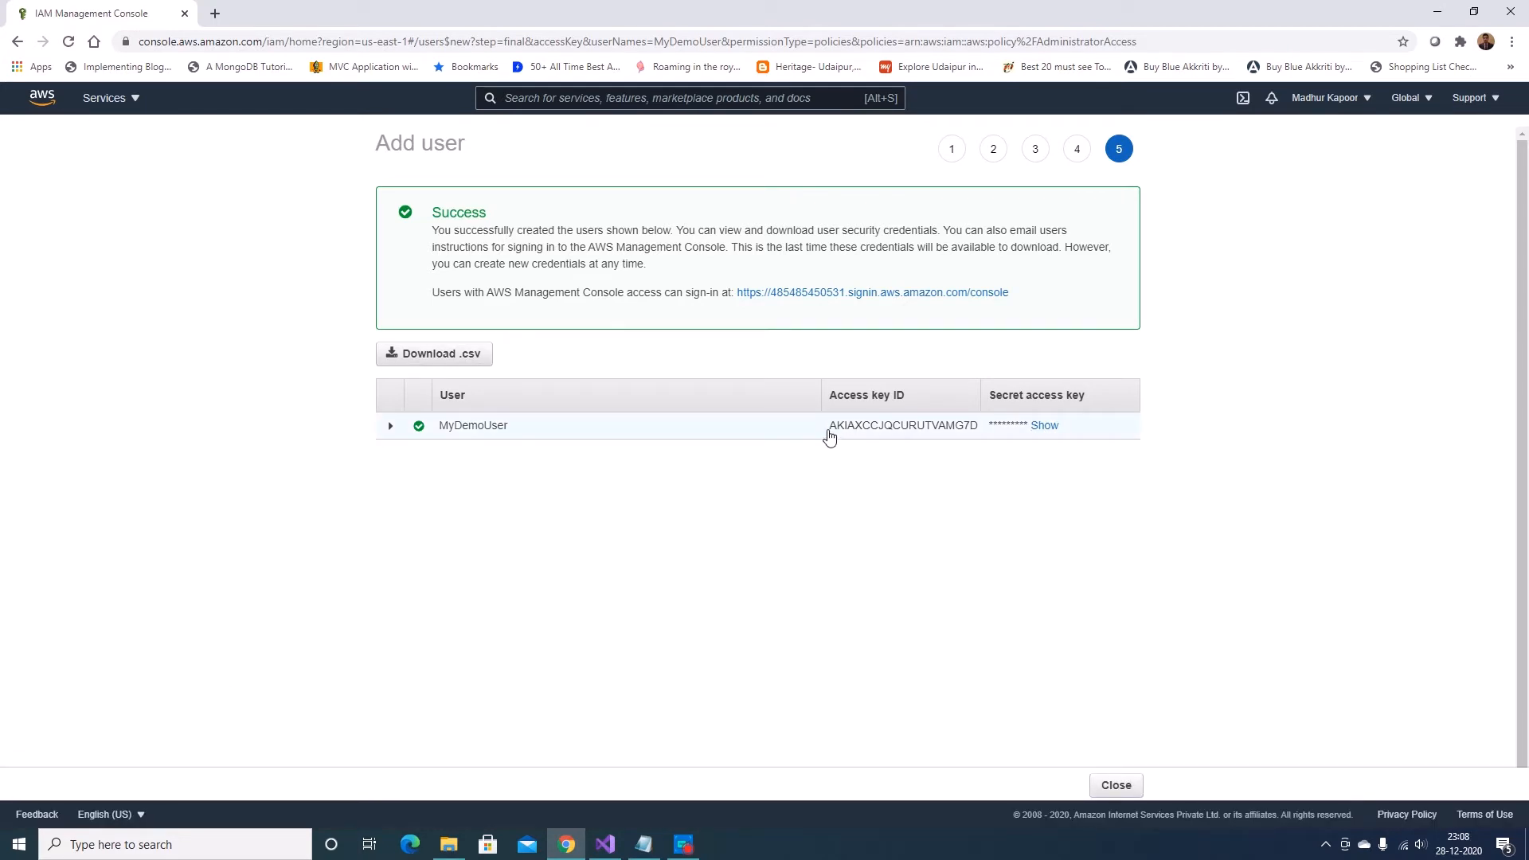
Copy the new user's access key ID and, in Visual Studio, enter it in a new account profile named MyDemoProfile
{"action": "left_click_drag", "start_coordinate": [829, 436], "coordinate": [979, 442]}
{"action": "key", "text": "ctrl+c"}
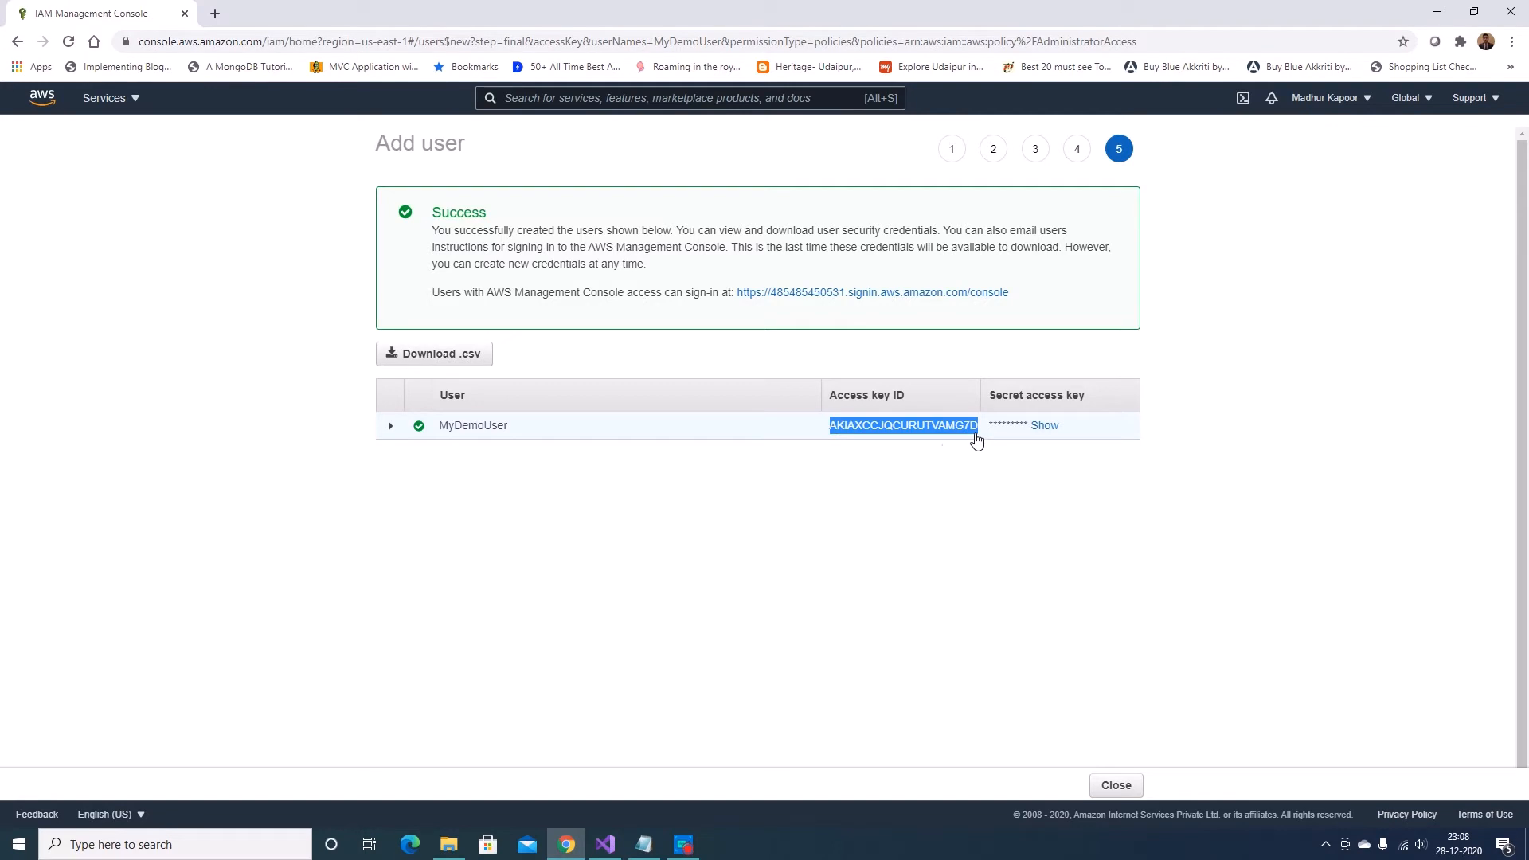
{"action": "left_click", "coordinate": [607, 841]}
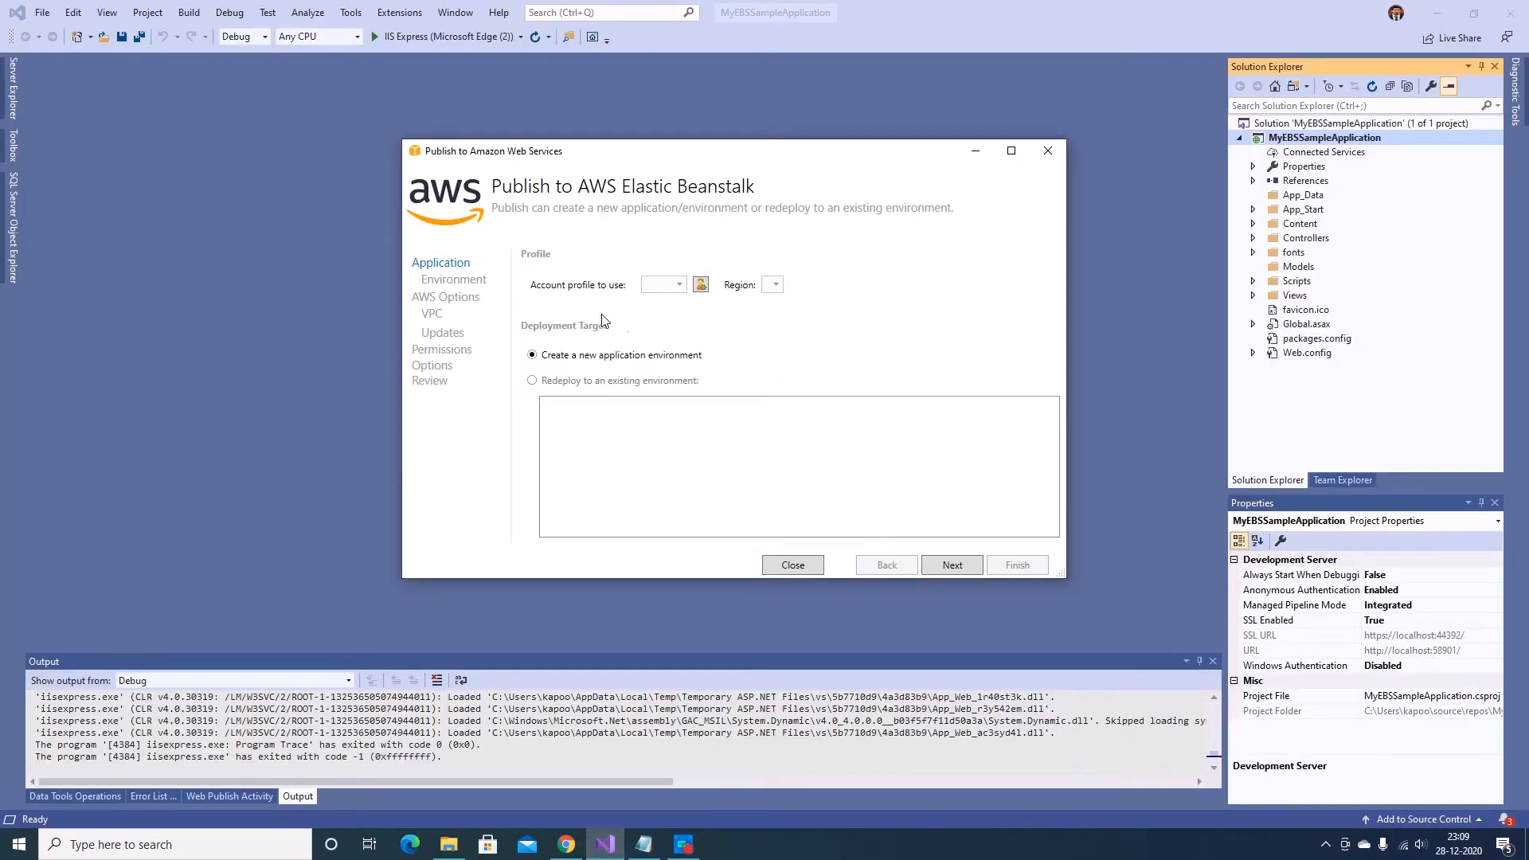
{"action": "left_click", "coordinate": [701, 284]}
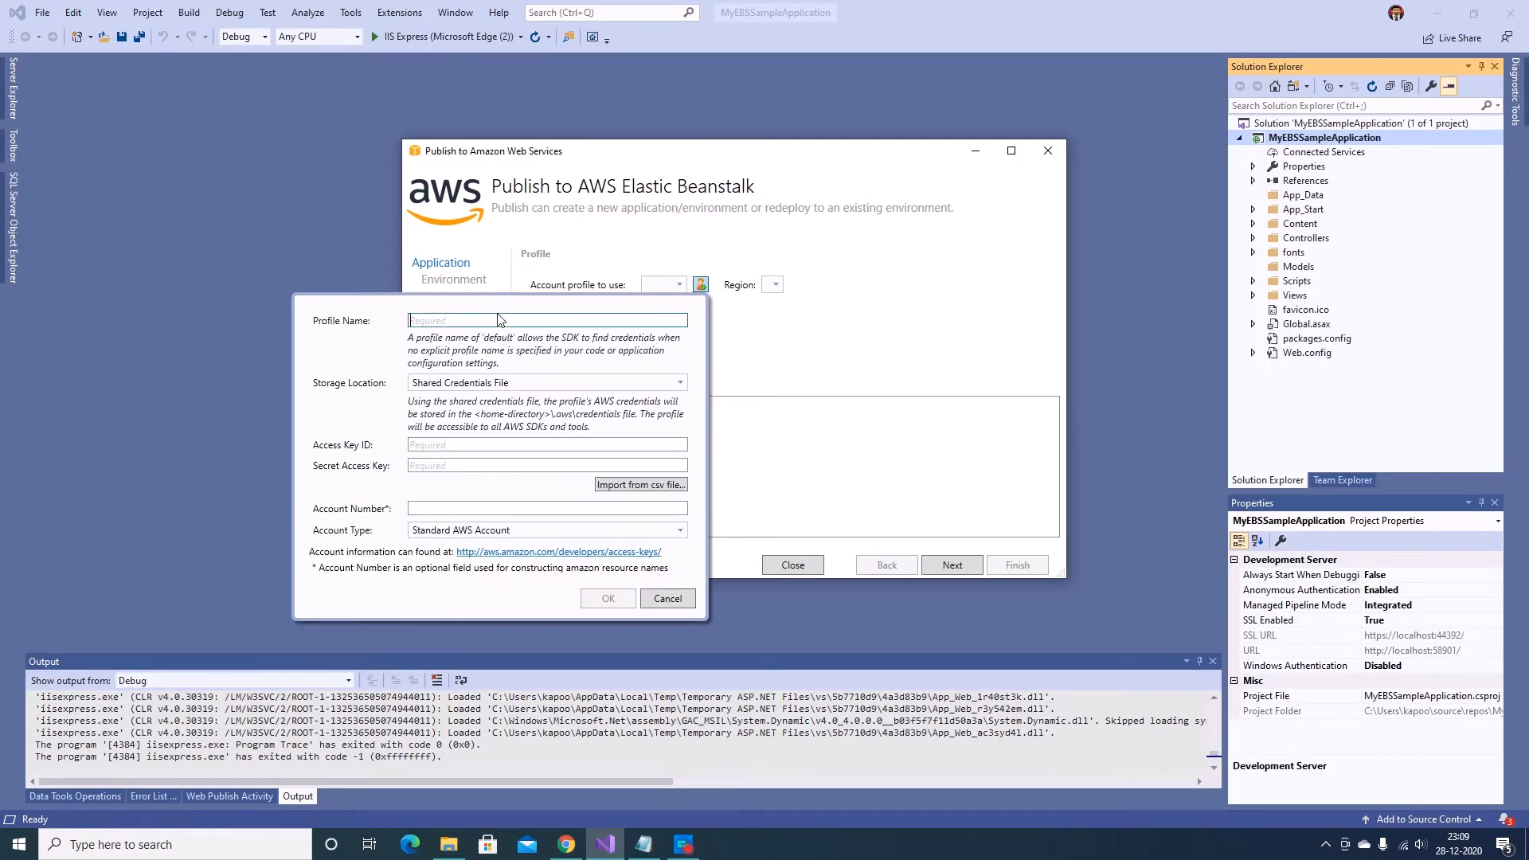
{"action": "type", "text": "MyDemoProfile"}
{"action": "left_click", "coordinate": [503, 444]}
{"action": "key", "text": "ctrl+v"}
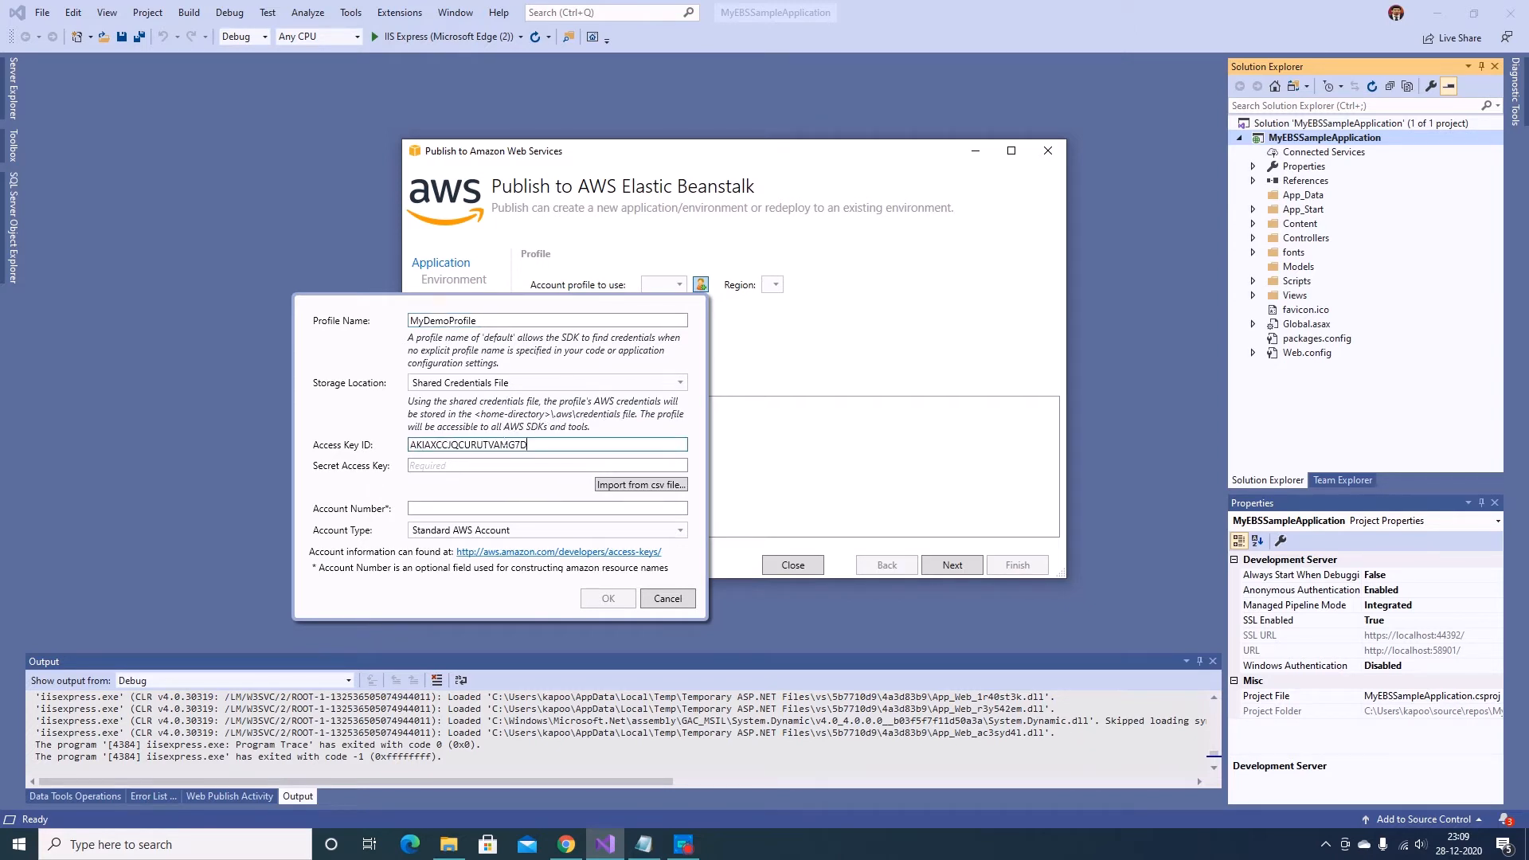
Reveal the user's secret access key in the AWS console in Chrome and paste it into the profile form's Secret Access Key field in Visual Studio
{"action": "left_click", "coordinate": [566, 844]}
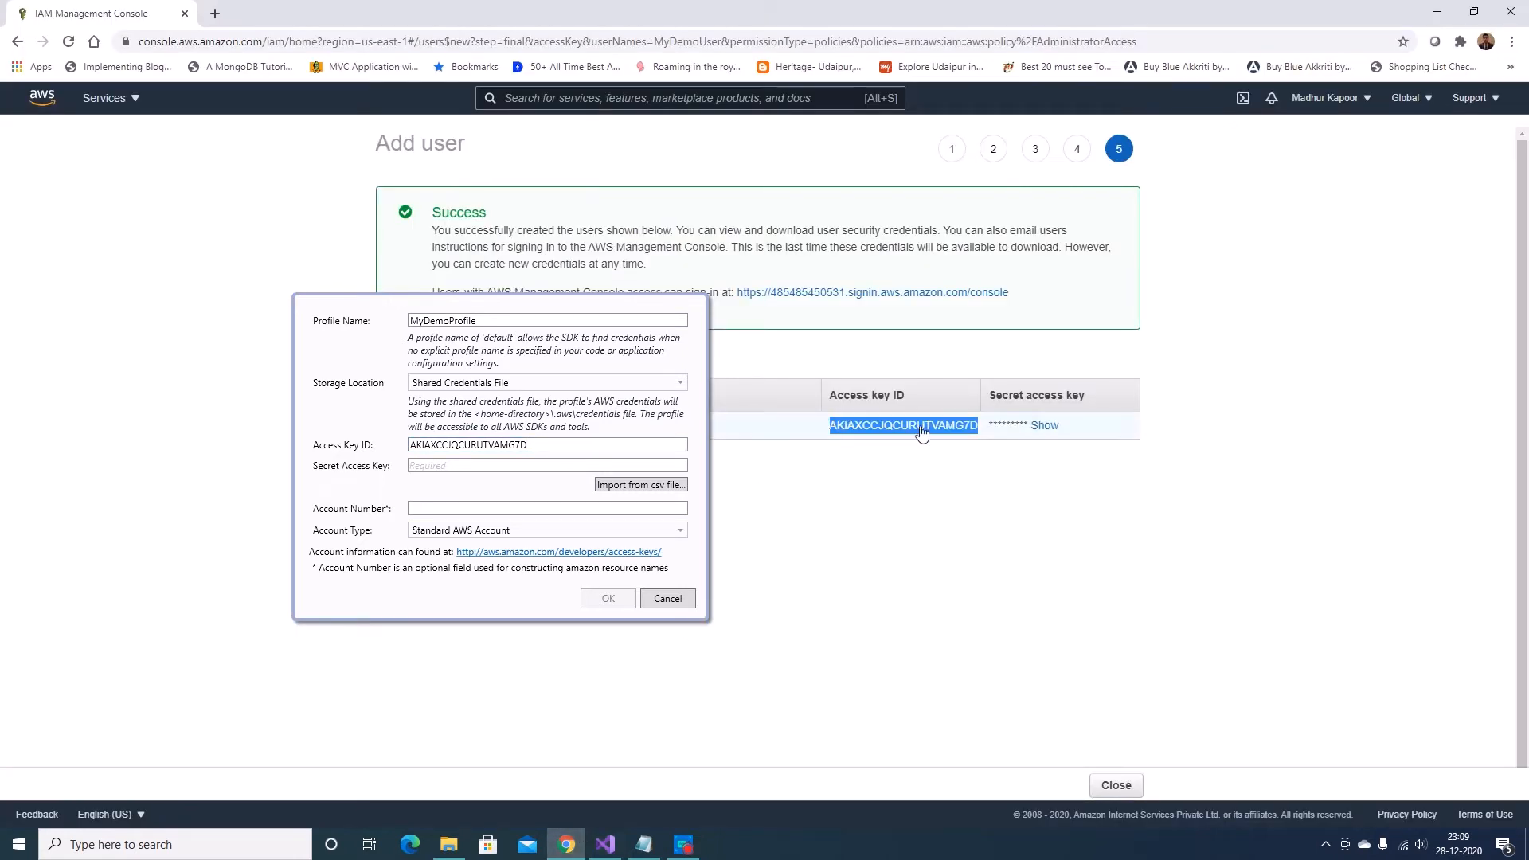
{"action": "double_click", "coordinate": [1049, 434]}
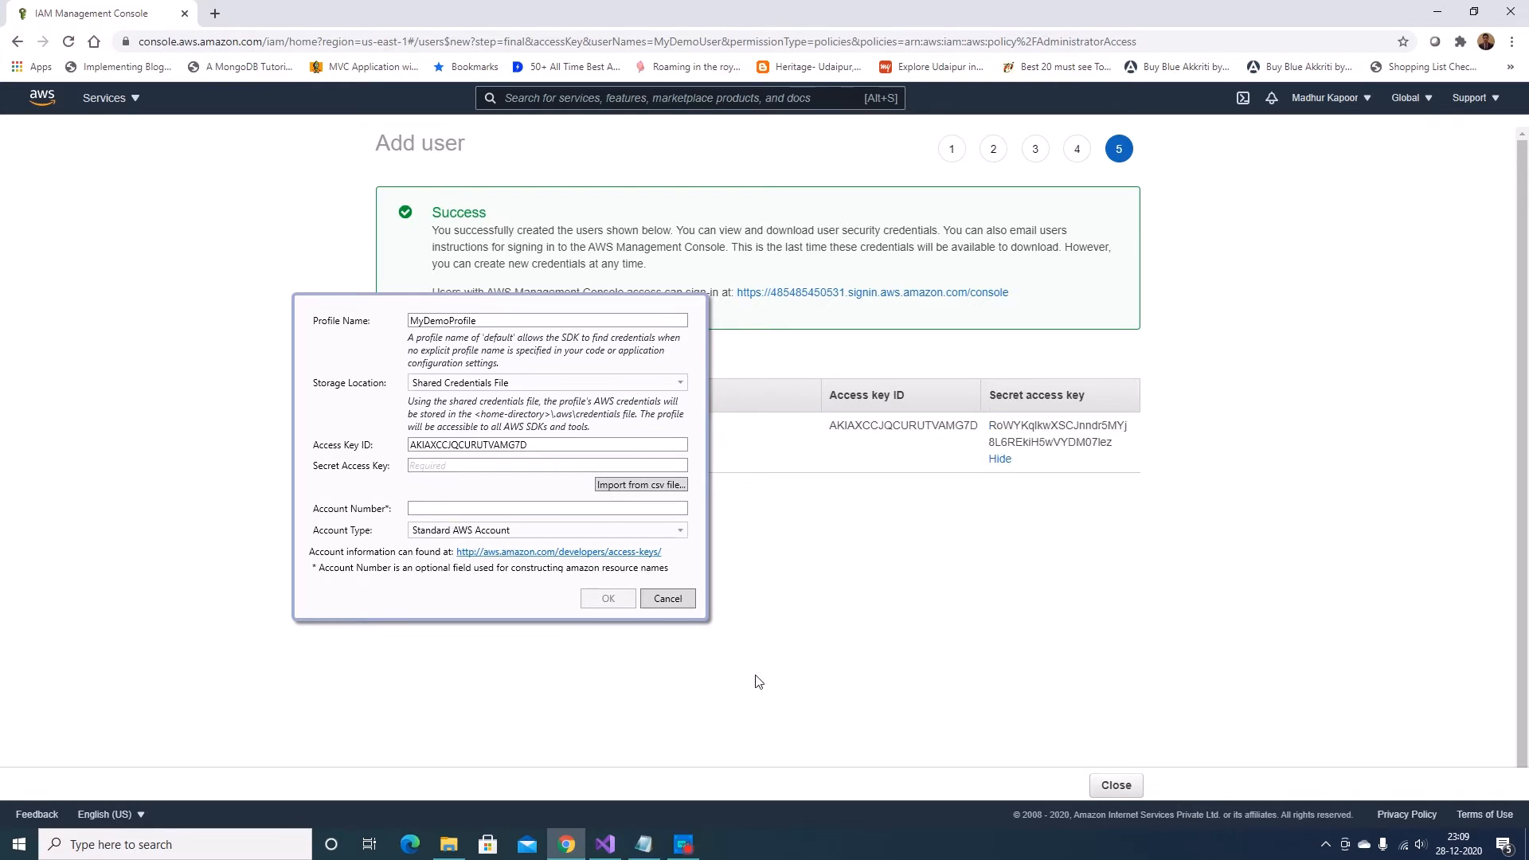
{"action": "left_click", "coordinate": [605, 844]}
{"action": "left_click", "coordinate": [452, 468]}
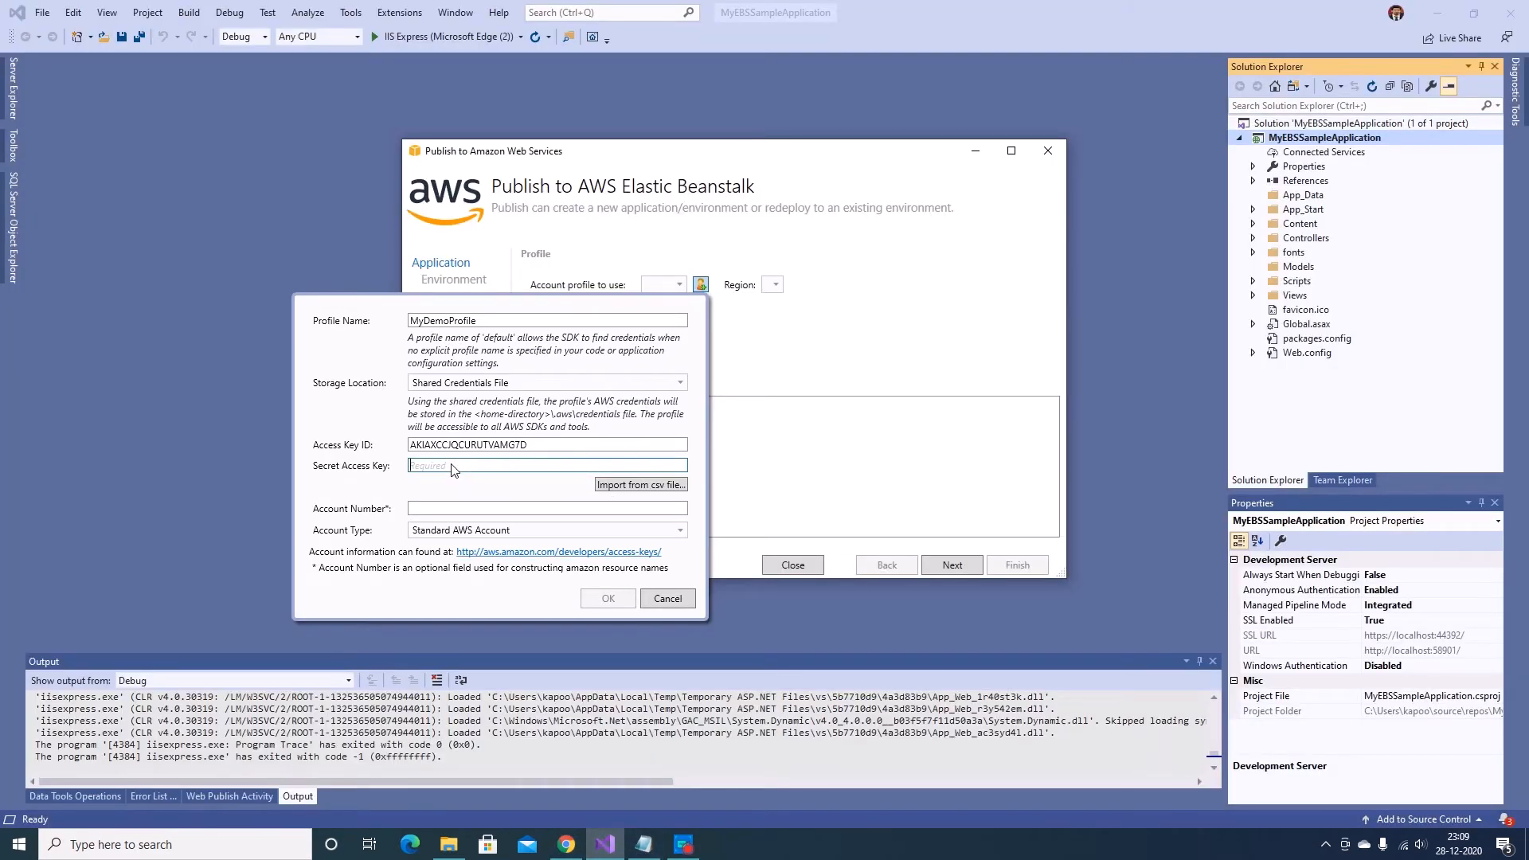
{"action": "key", "text": "ctrl+v"}
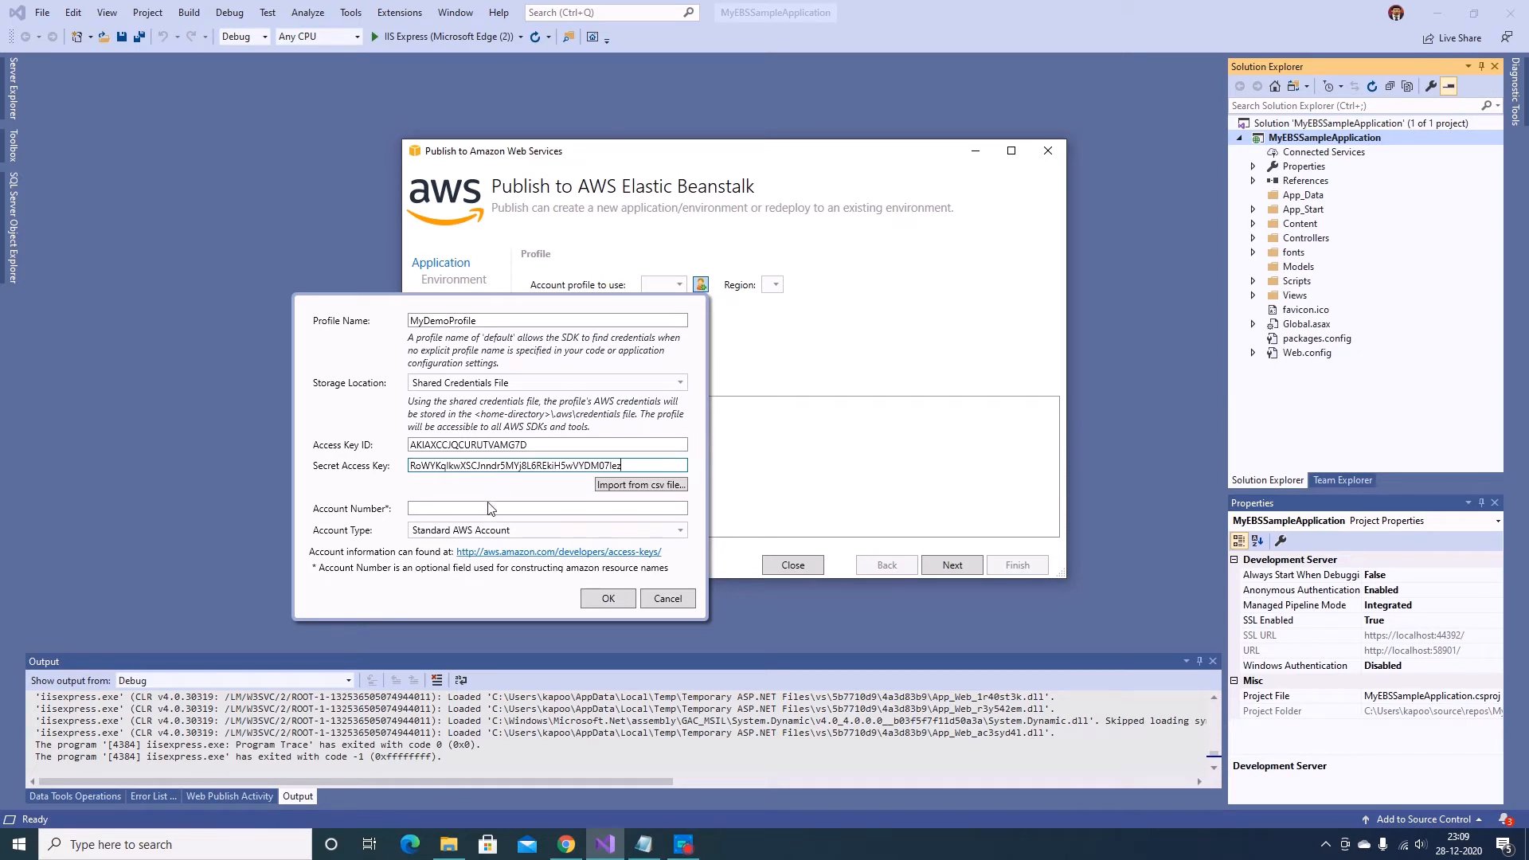
Leave the account number blank, keep the Standard AWS Account type, save the profile and continue to the application environment details
{"action": "left_click", "coordinate": [487, 513]}
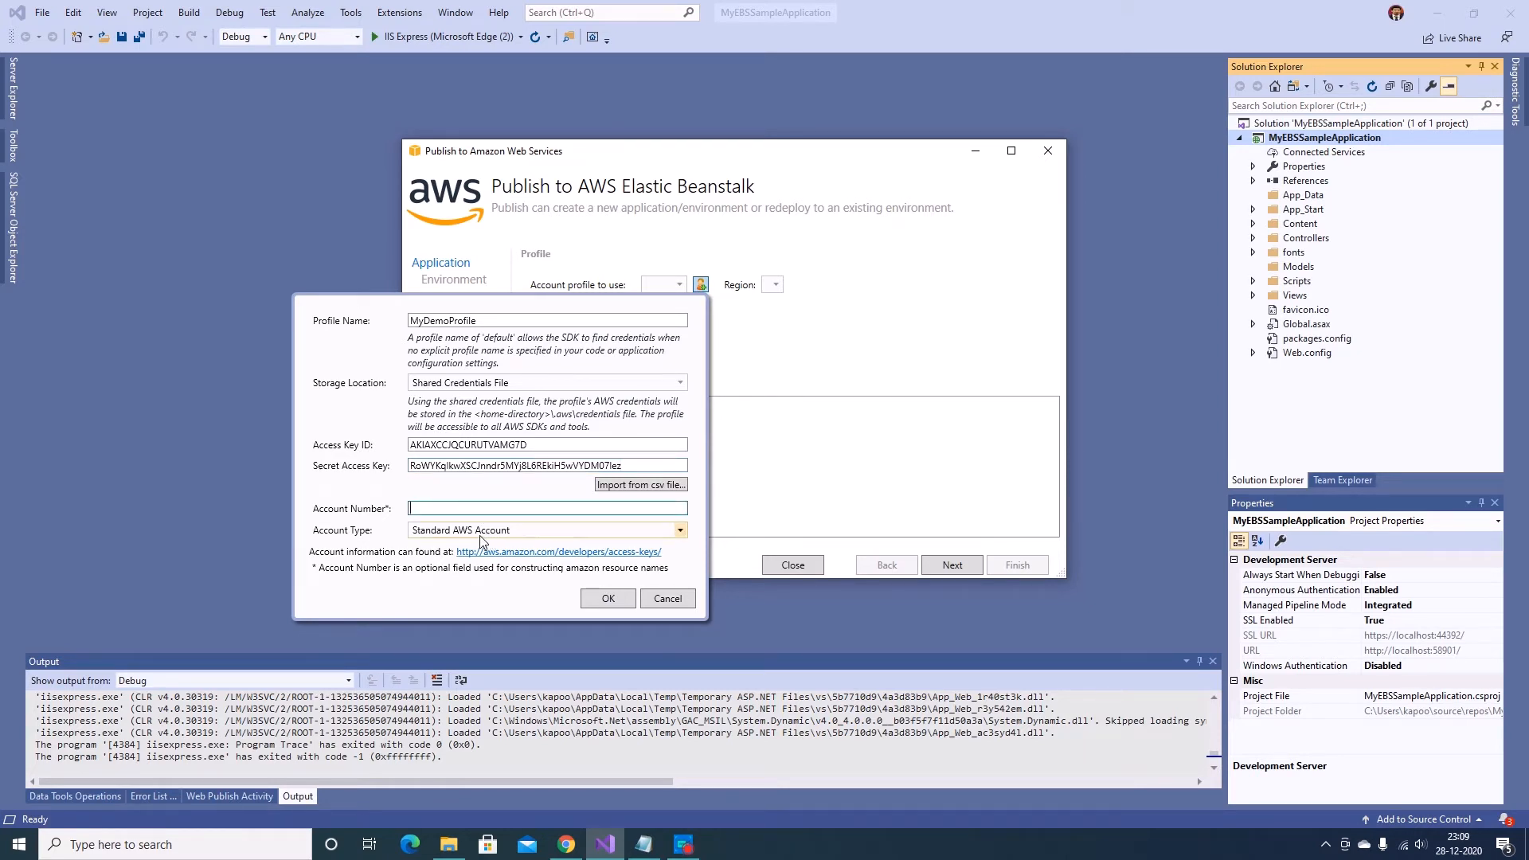
{"action": "left_click", "coordinate": [479, 531]}
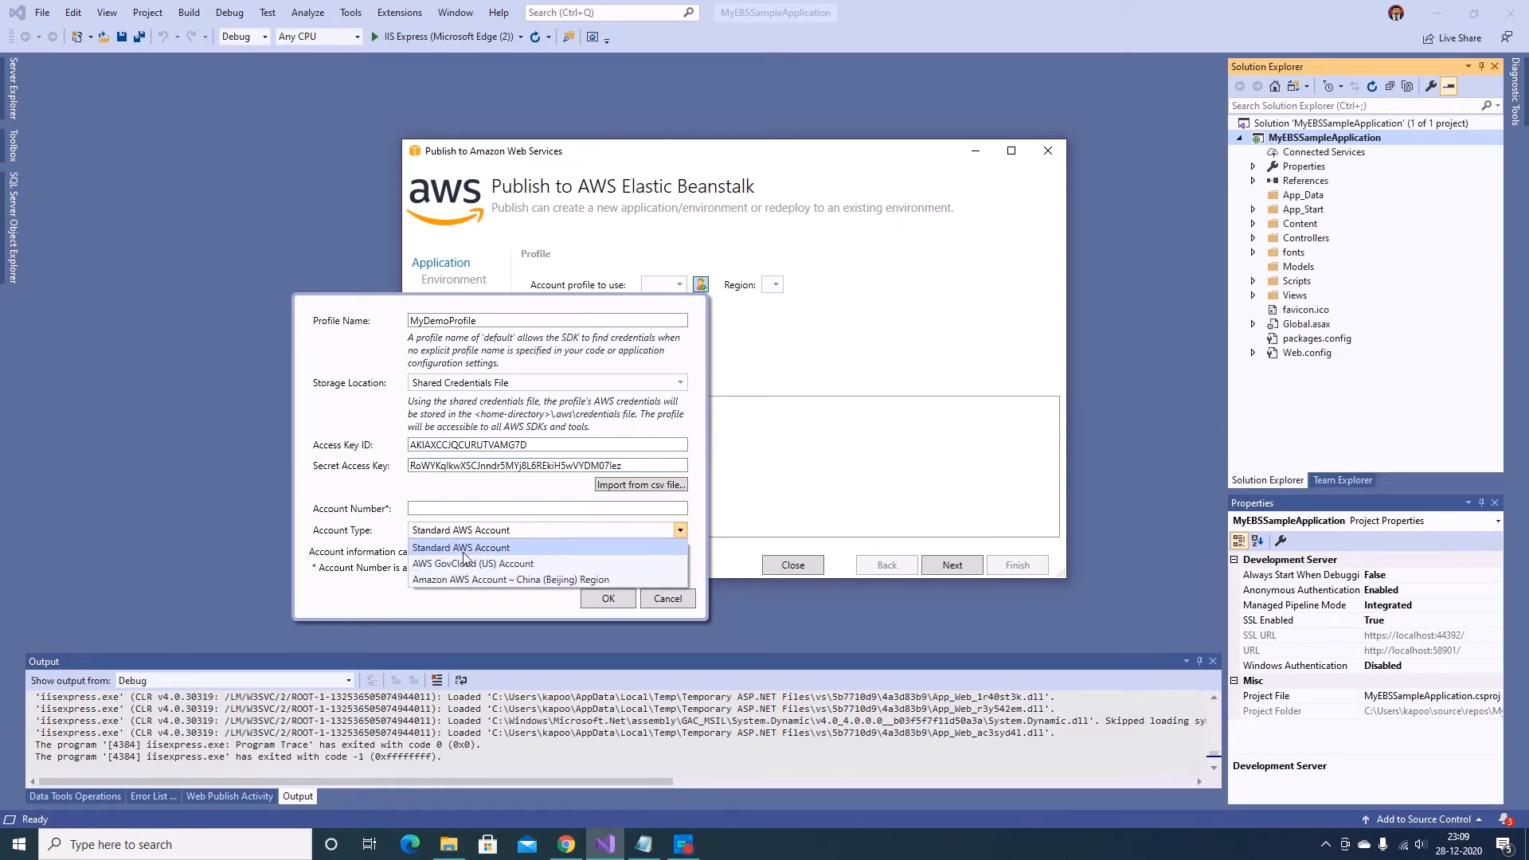
{"action": "left_click", "coordinate": [482, 531]}
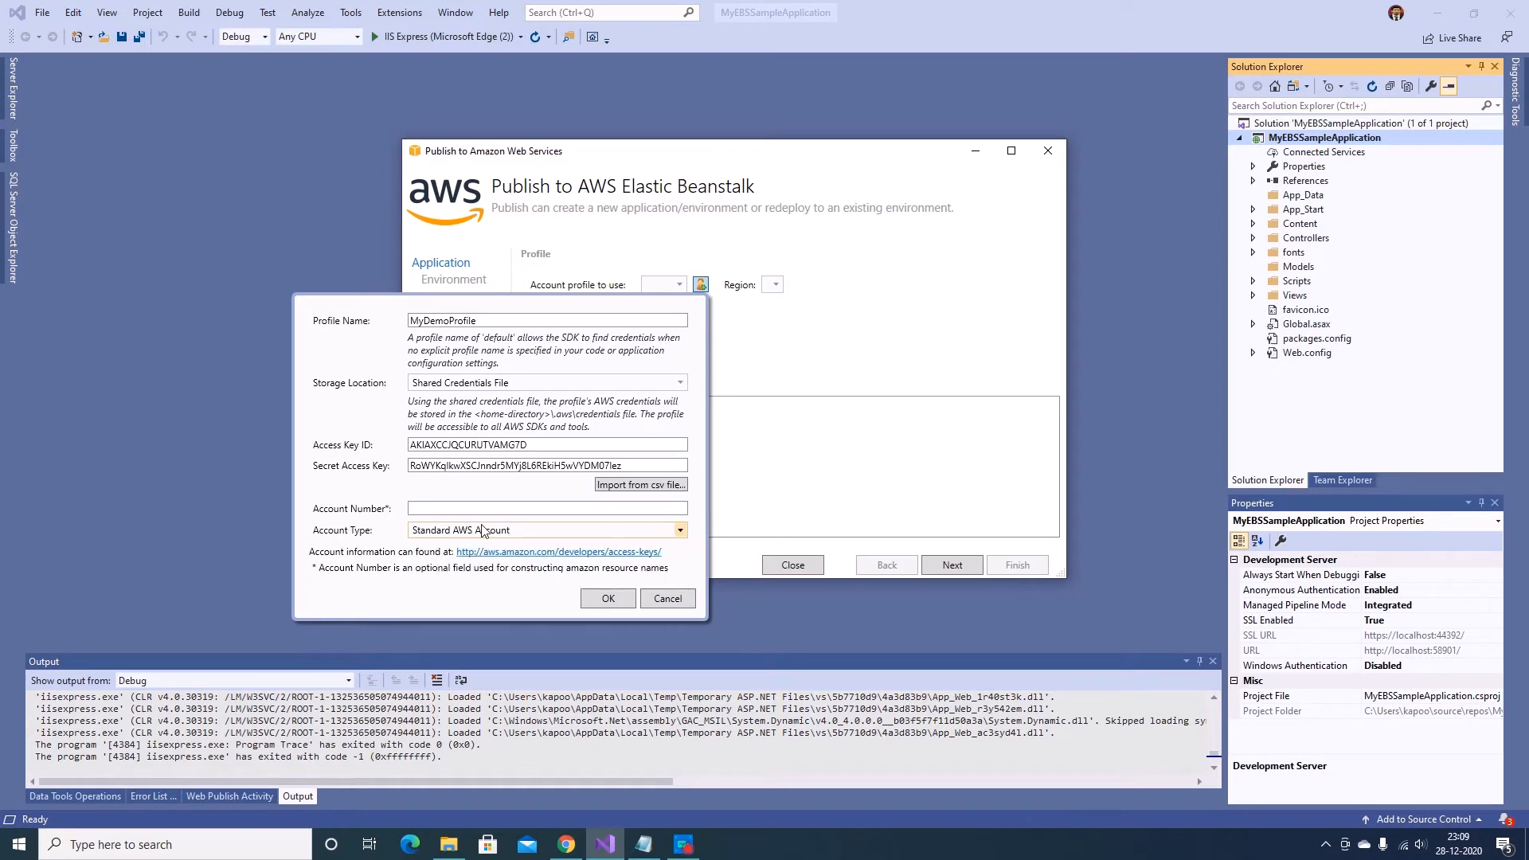
{"action": "left_click", "coordinate": [605, 595]}
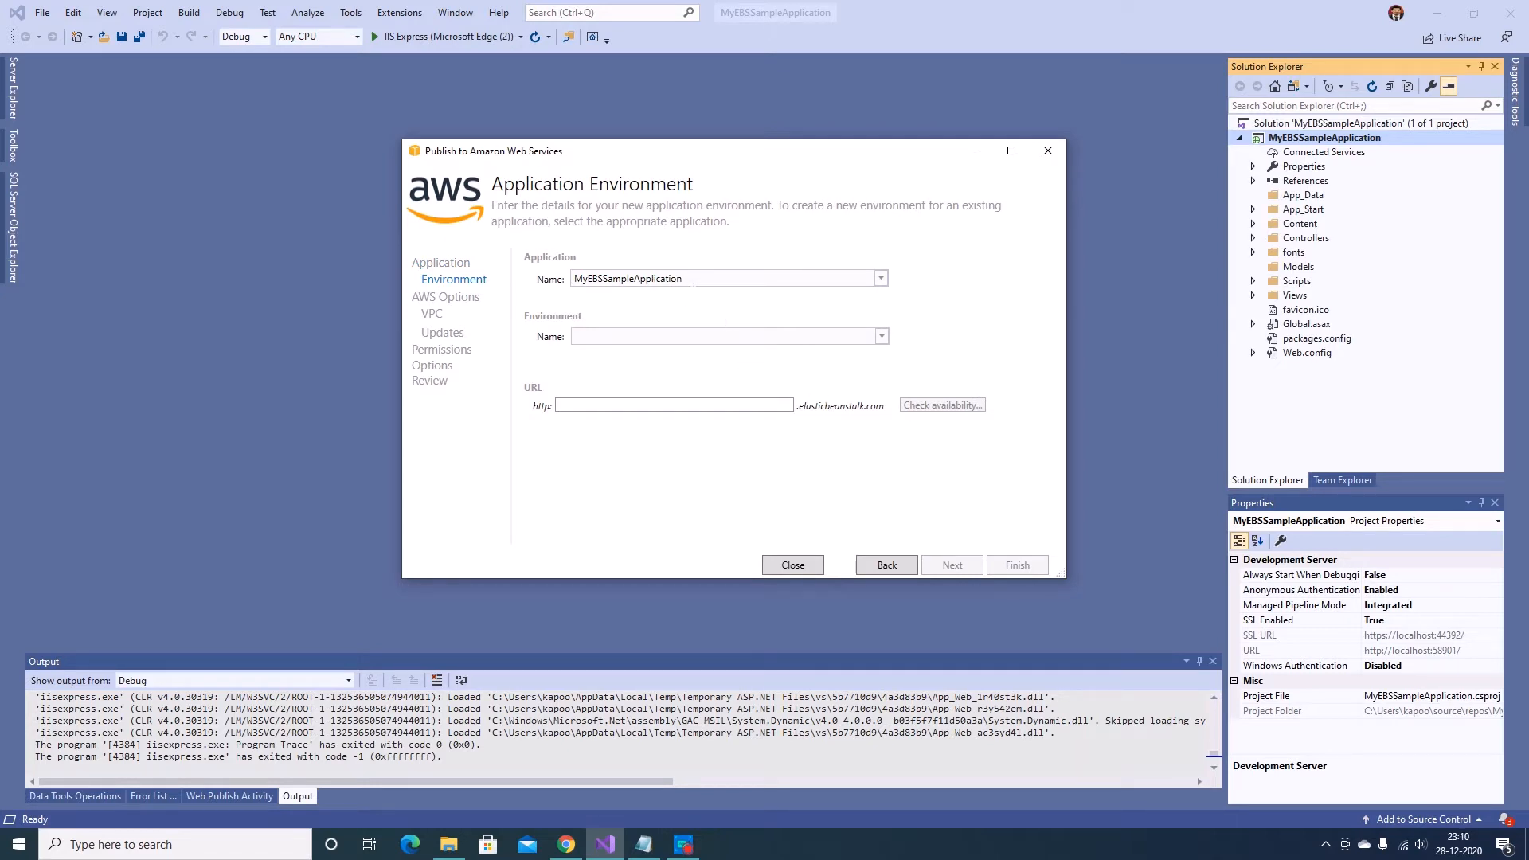
Choose MyEBSSampleApplication-dev as the environment, check its URL's availability and continue to the AWS options
{"action": "left_click", "coordinate": [881, 336]}
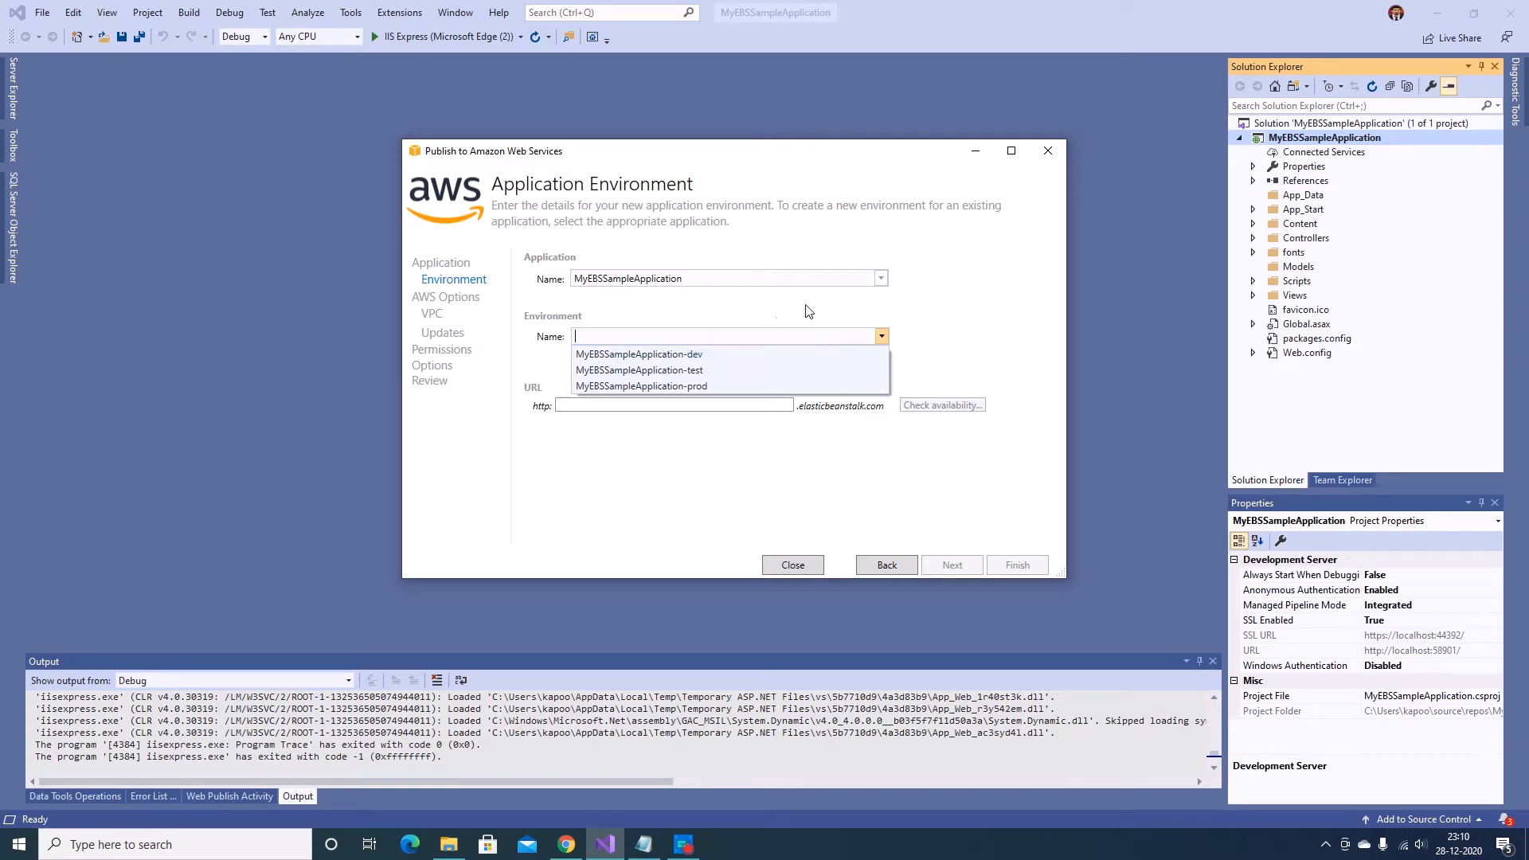
{"action": "left_click", "coordinate": [881, 278]}
{"action": "left_click", "coordinate": [881, 278]}
{"action": "left_click", "coordinate": [882, 278]}
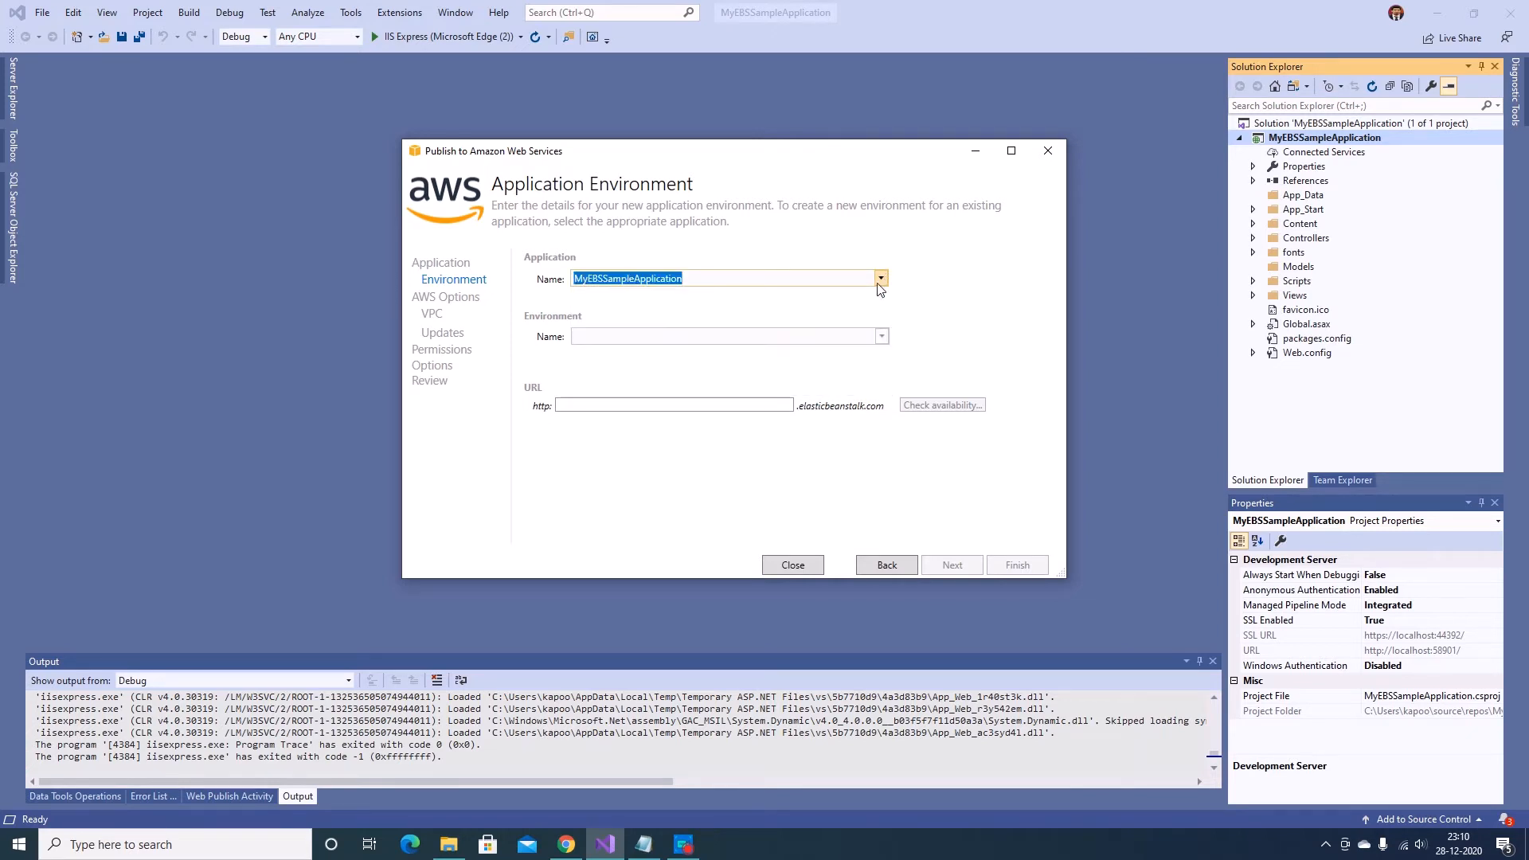
{"action": "left_click", "coordinate": [912, 390]}
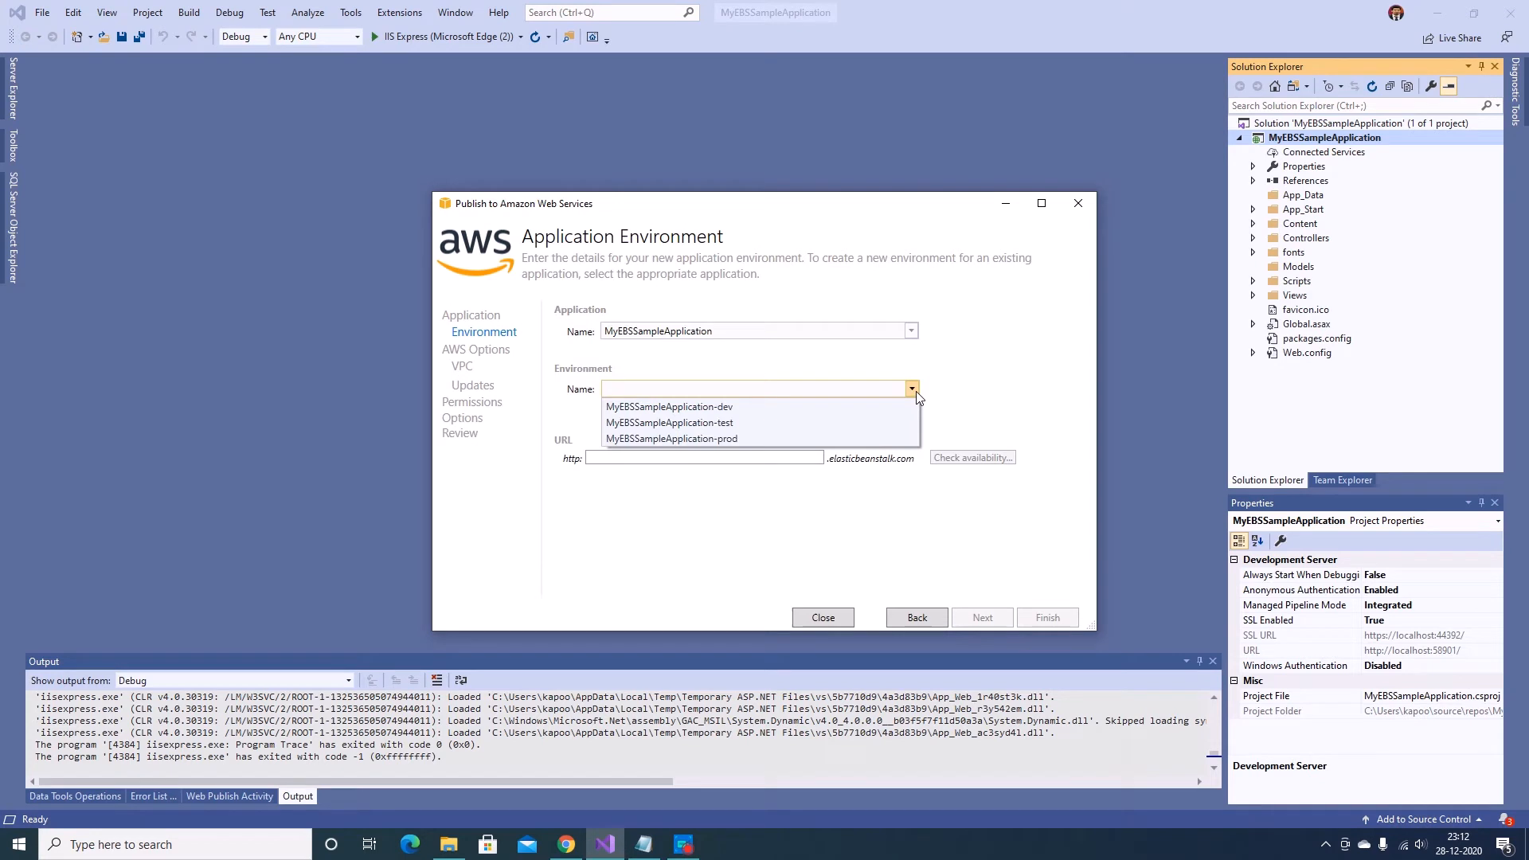
{"action": "left_click", "coordinate": [727, 409]}
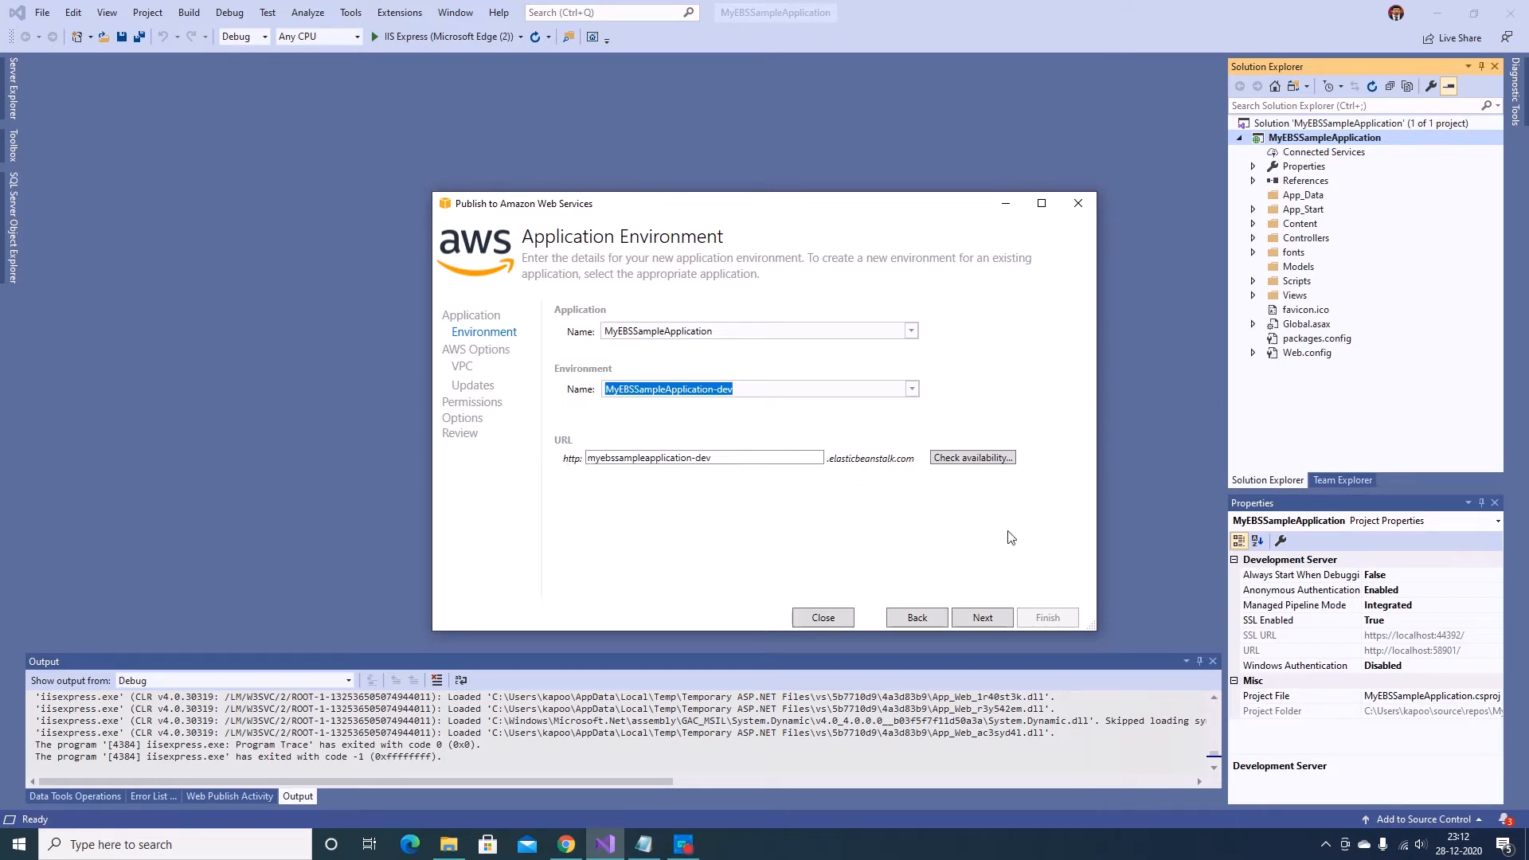
{"action": "left_click", "coordinate": [995, 467]}
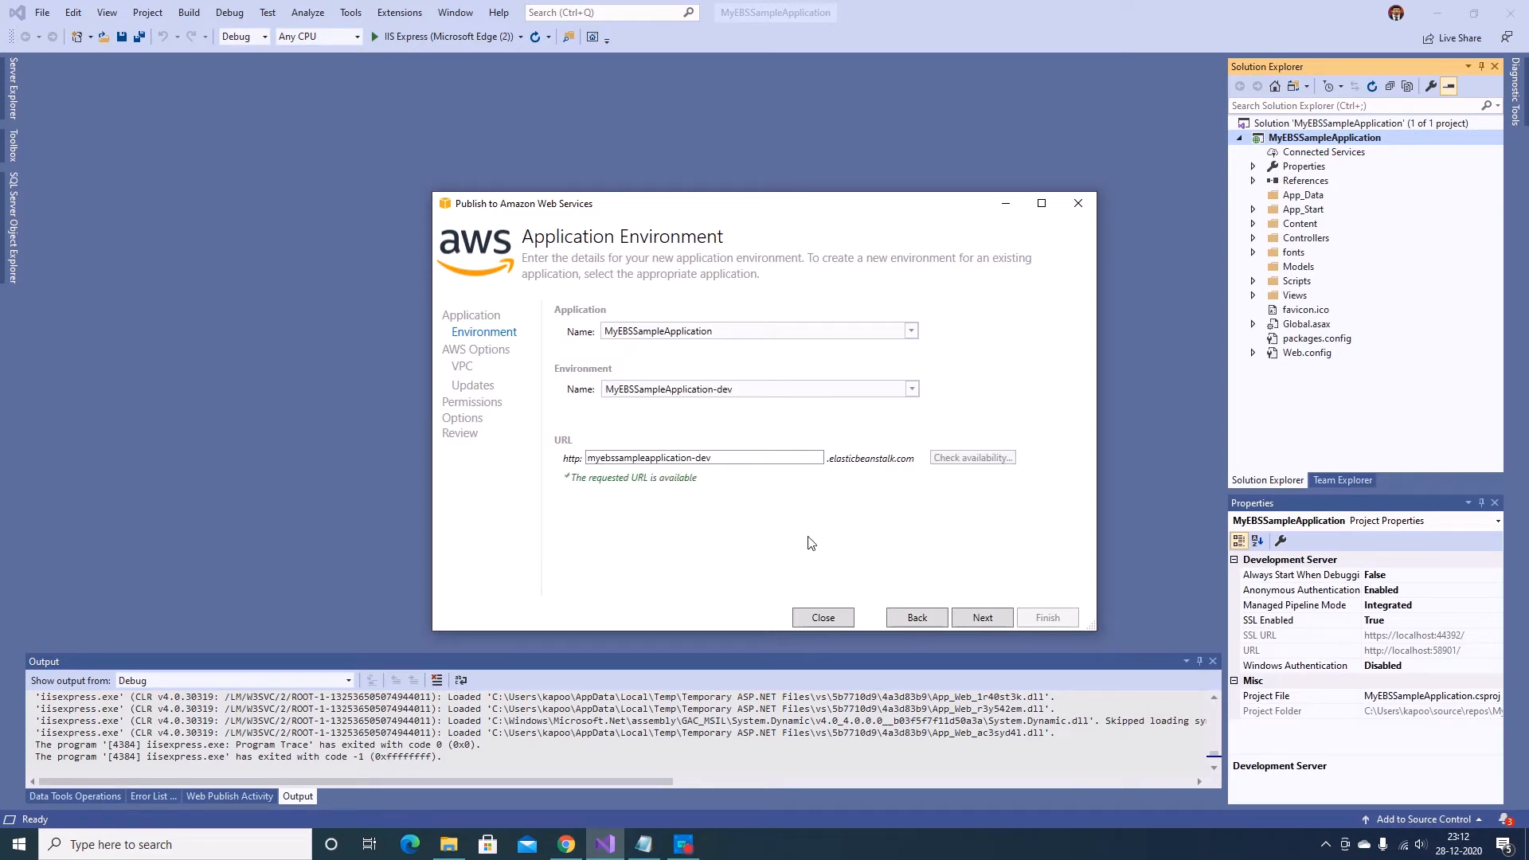
{"action": "left_click", "coordinate": [1005, 618]}
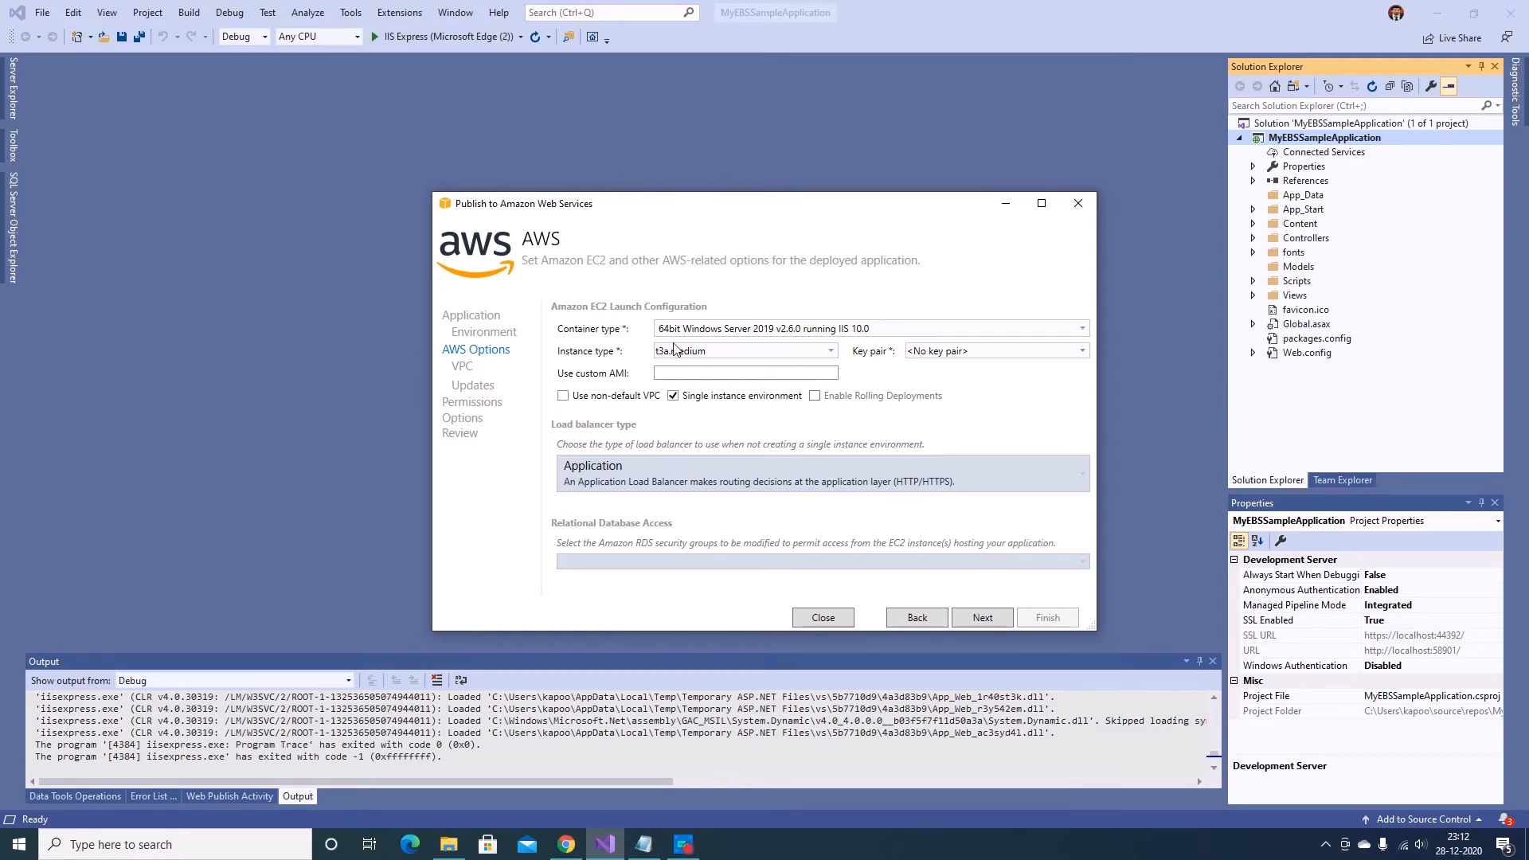
Use the container type 64bit Windows Server 2019 v2.6.0 running IIS 10.0 and set the instance type to t2.micro
{"action": "left_click", "coordinate": [871, 328]}
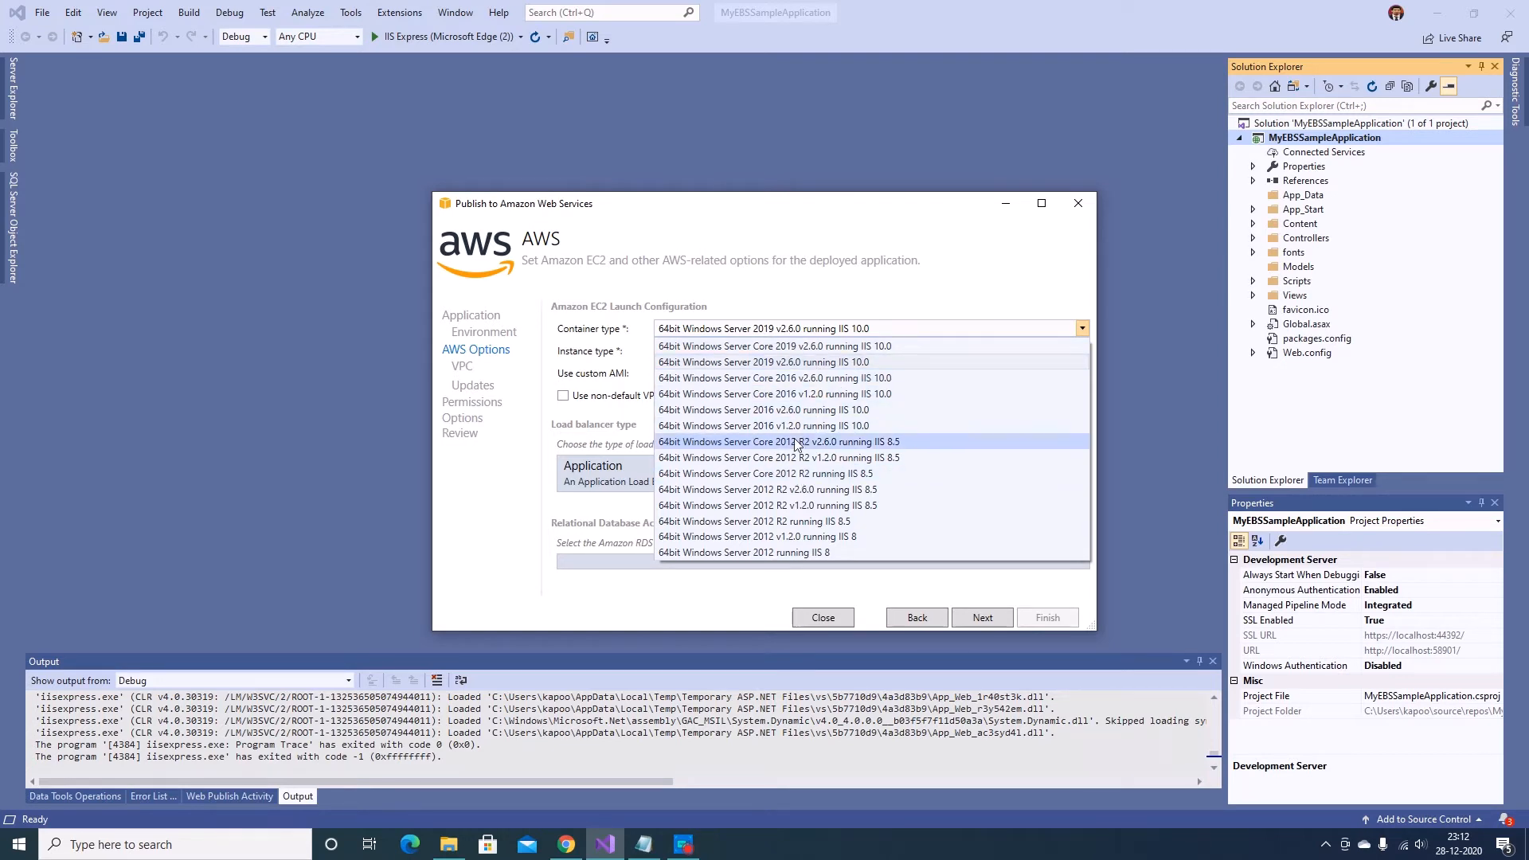
{"action": "left_click", "coordinate": [728, 365]}
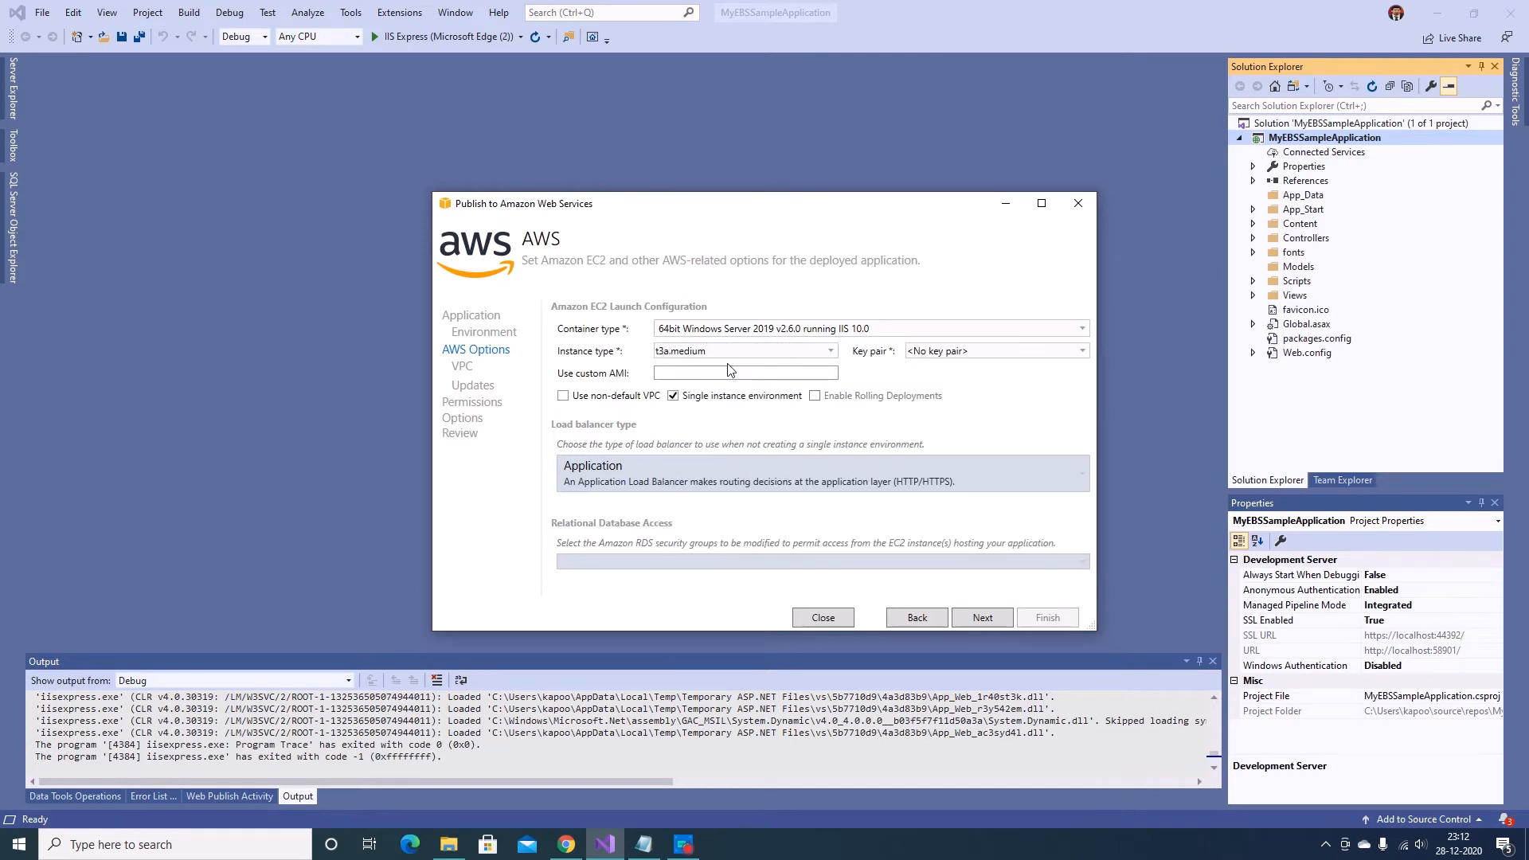
{"action": "left_click", "coordinate": [831, 355]}
{"action": "scroll", "coordinate": [902, 478], "scroll_direction": "down", "scroll_amount": 1}
{"action": "scroll", "coordinate": [902, 478], "scroll_direction": "down", "scroll_amount": 10}
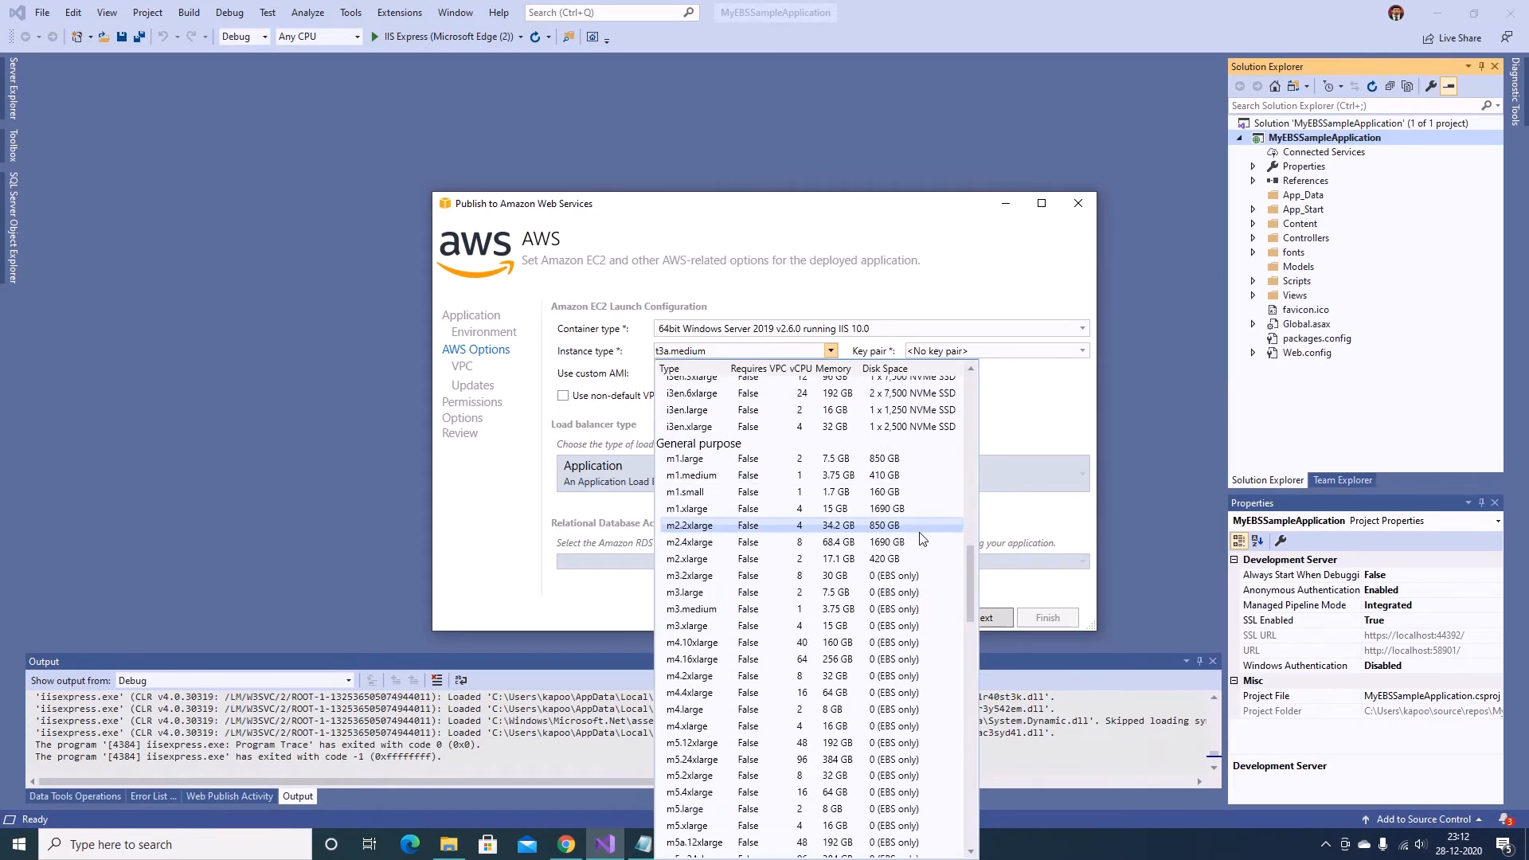
{"action": "scroll", "coordinate": [913, 564], "scroll_direction": "down", "scroll_amount": 15}
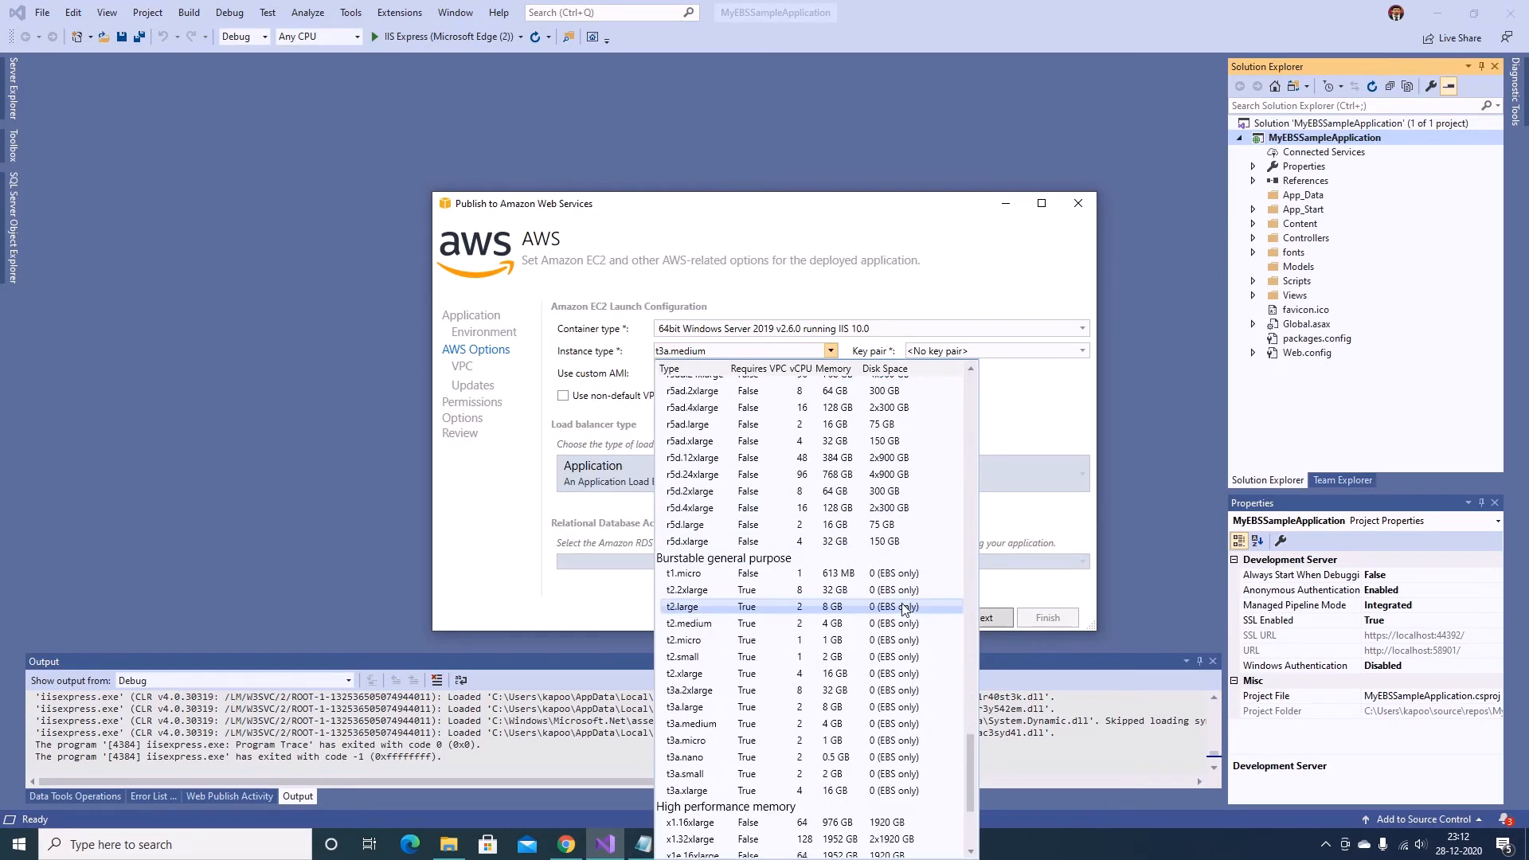
{"action": "left_click", "coordinate": [724, 641]}
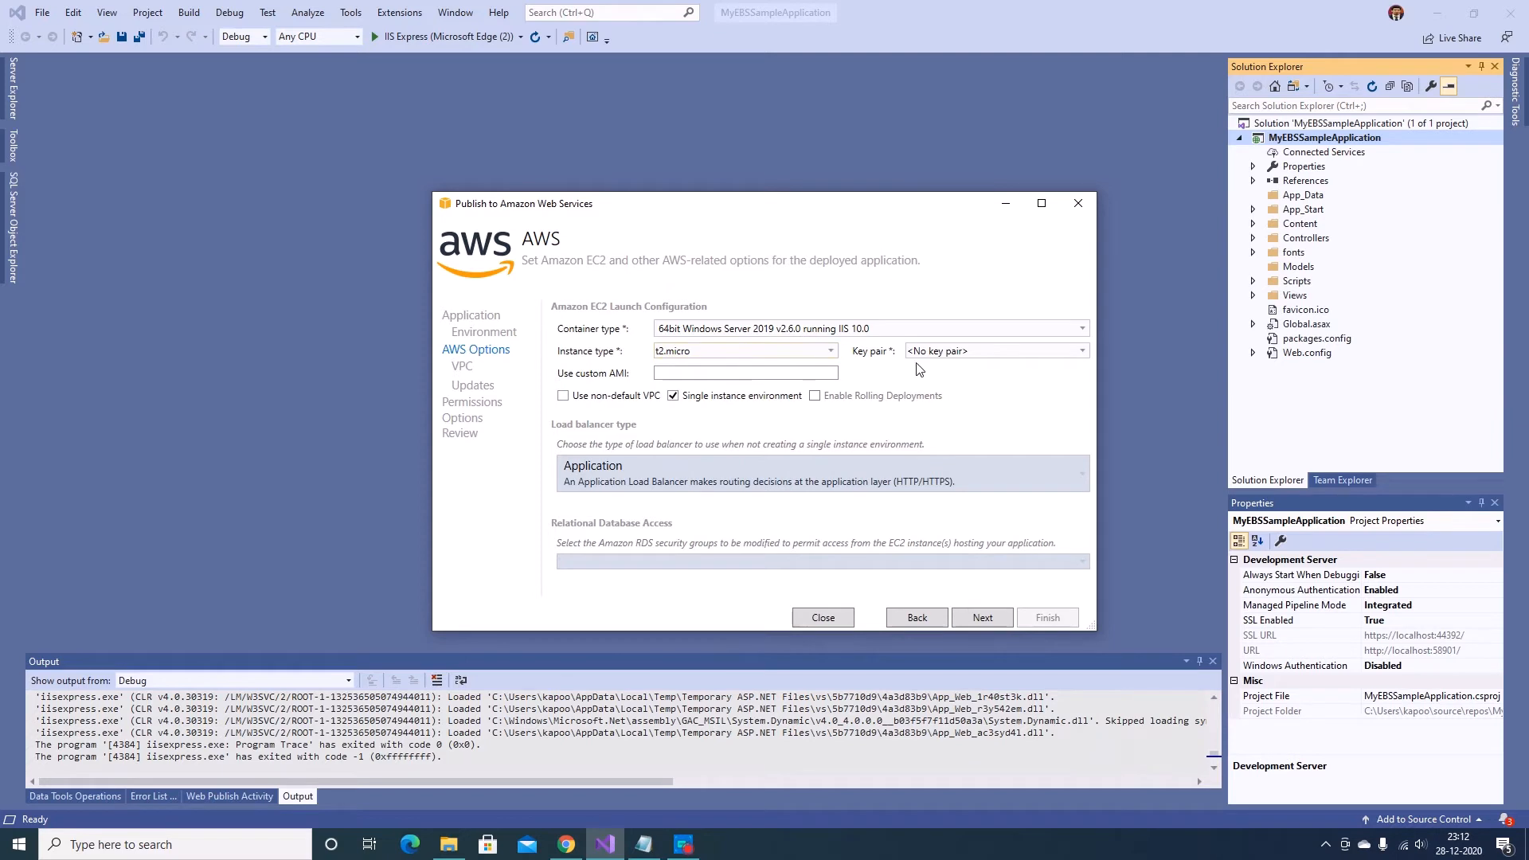
Keep no key pair and a single instance environment, and accept the default permission roles to reach the application options
{"action": "left_click", "coordinate": [952, 351]}
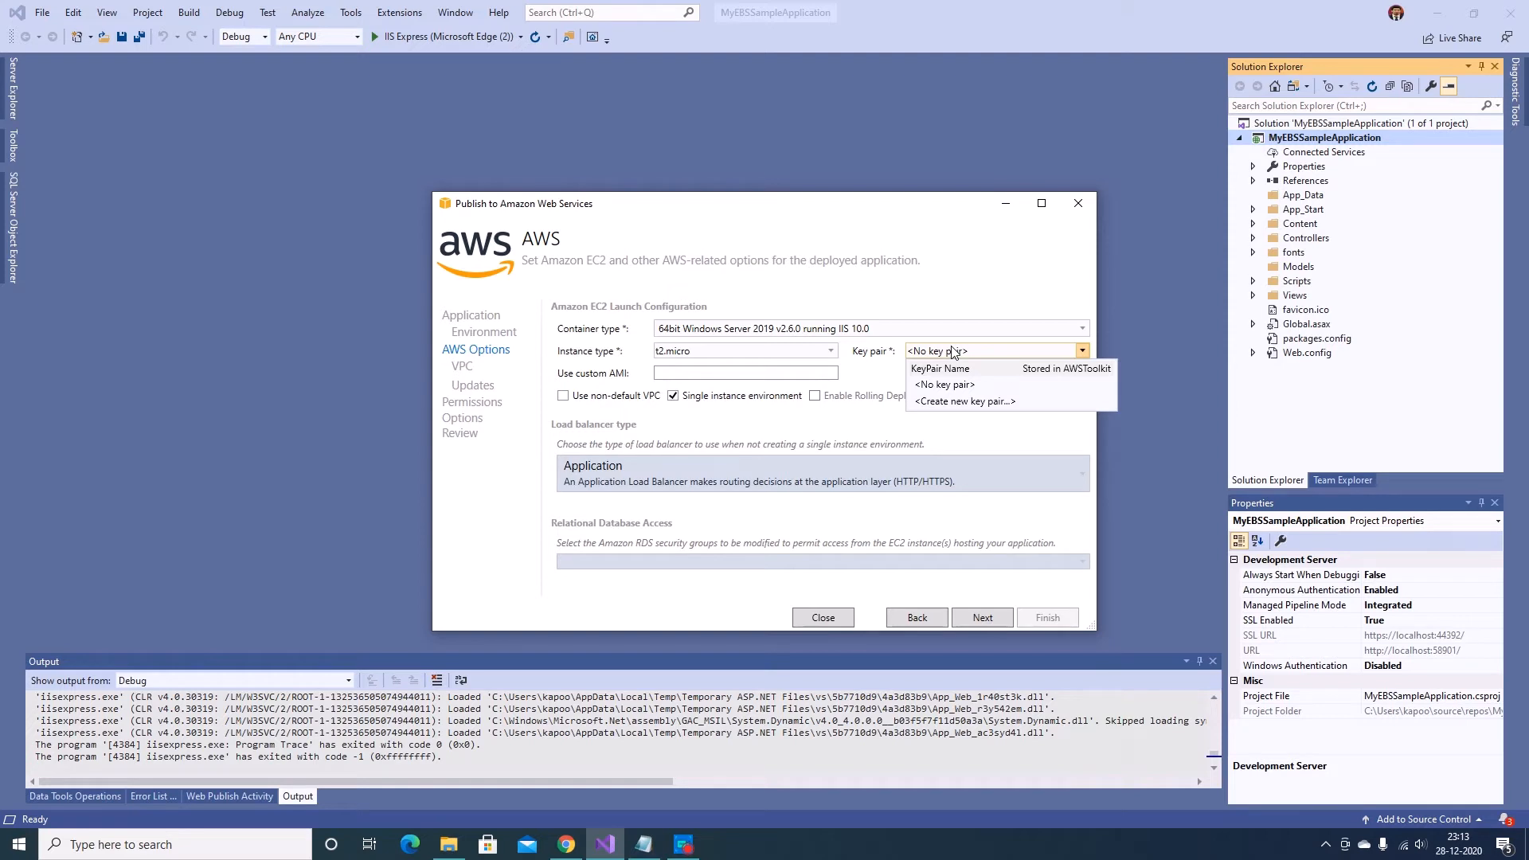
{"action": "left_click", "coordinate": [946, 383]}
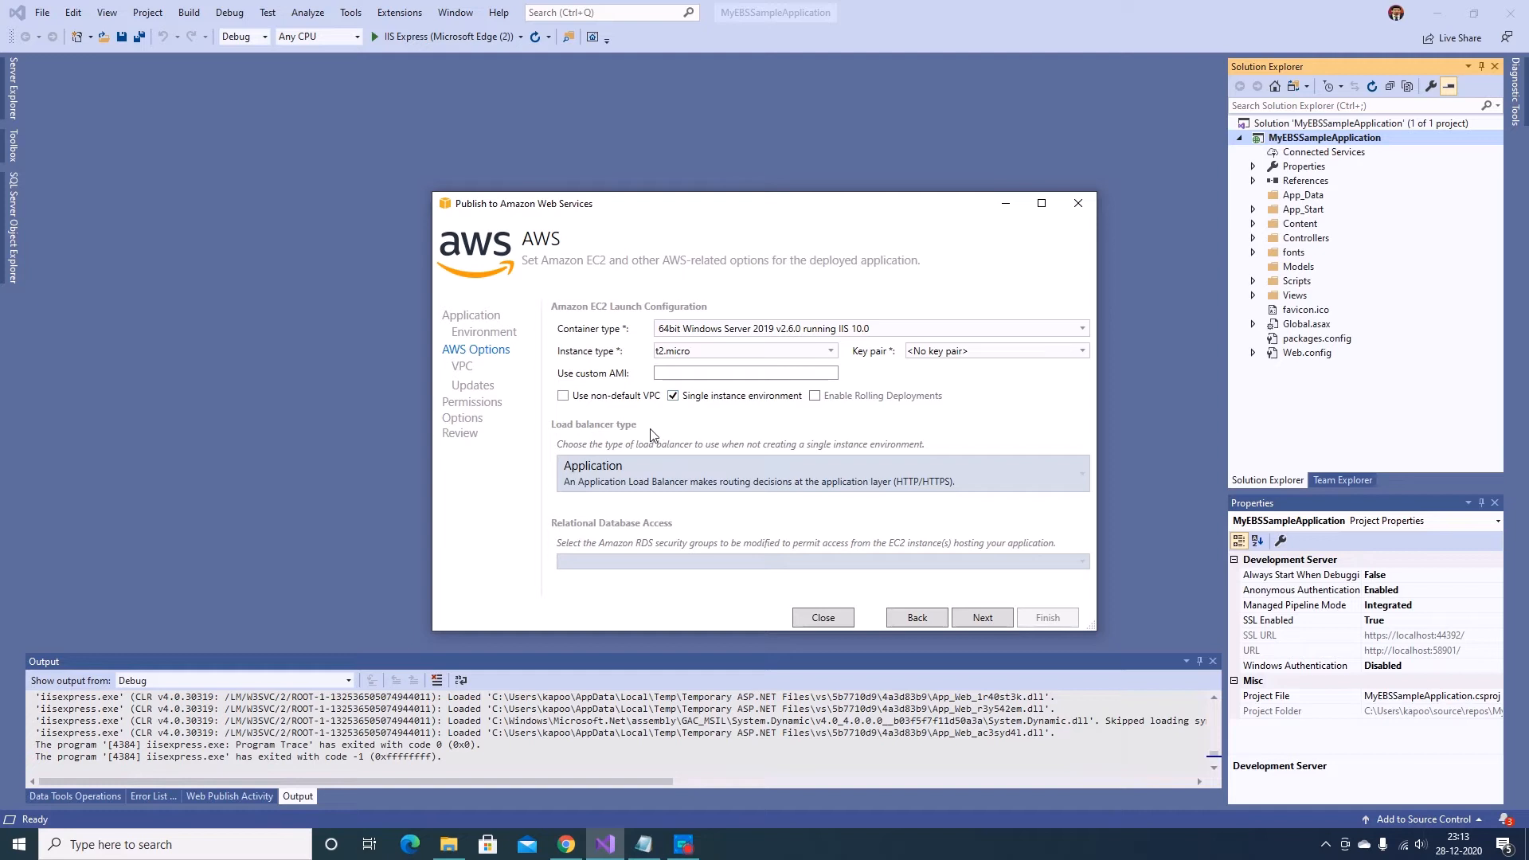
{"action": "left_click", "coordinate": [674, 395]}
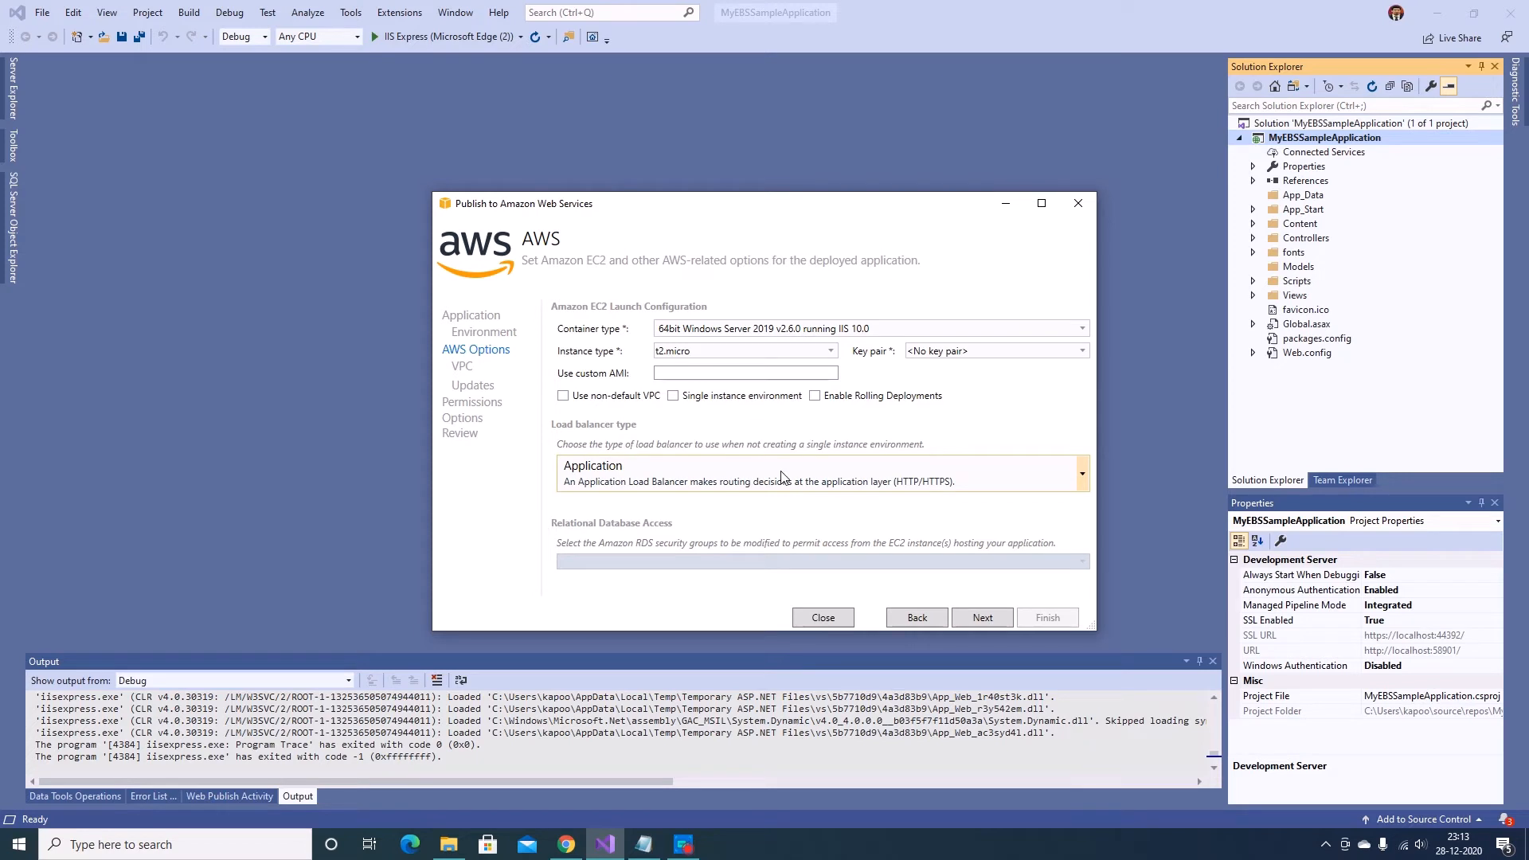
{"action": "left_click", "coordinate": [673, 396]}
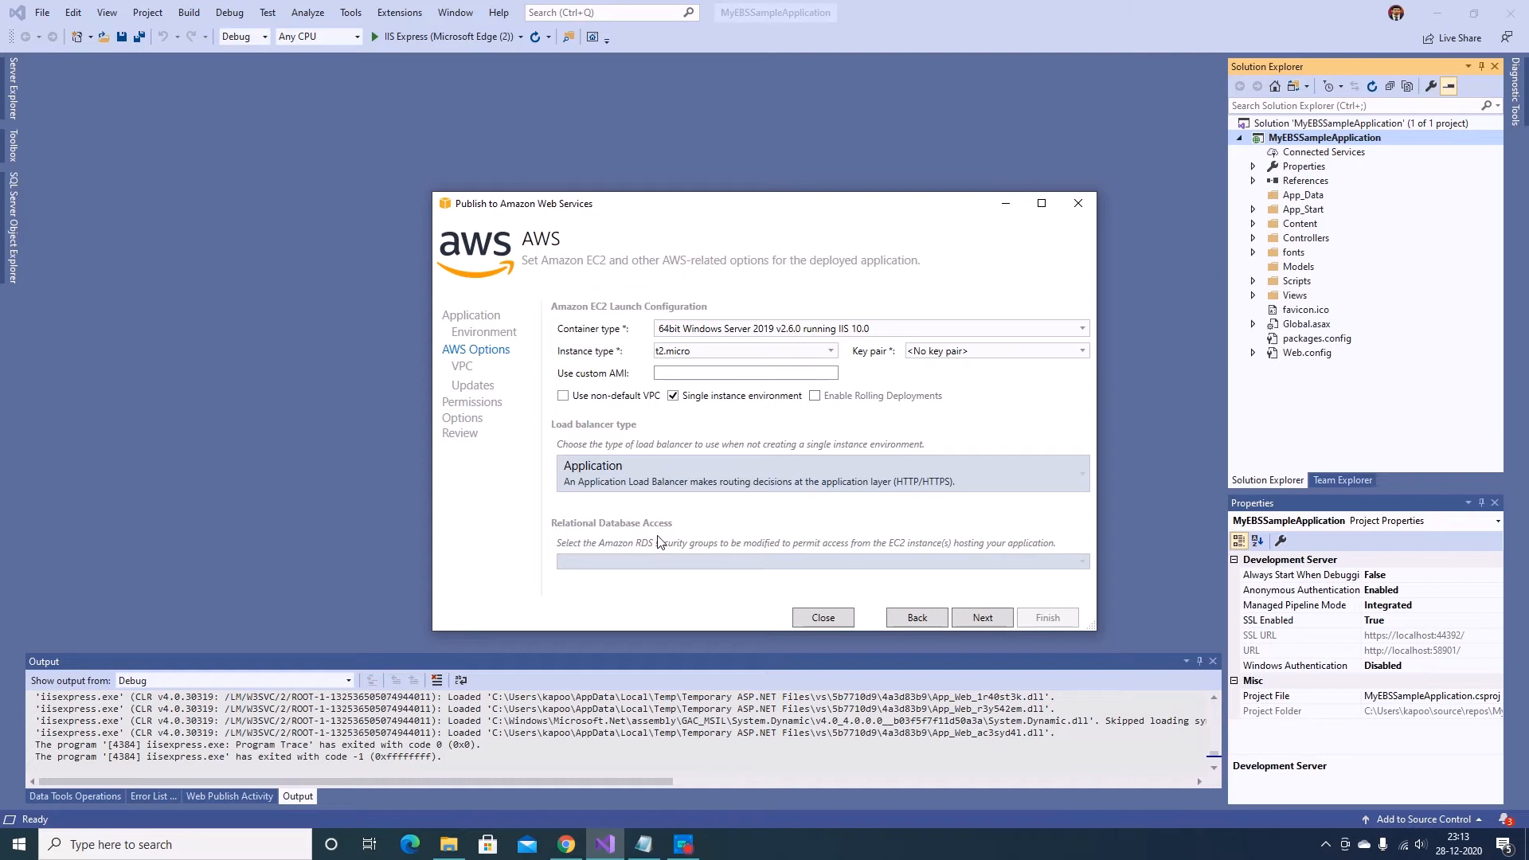
{"action": "left_click", "coordinate": [971, 616]}
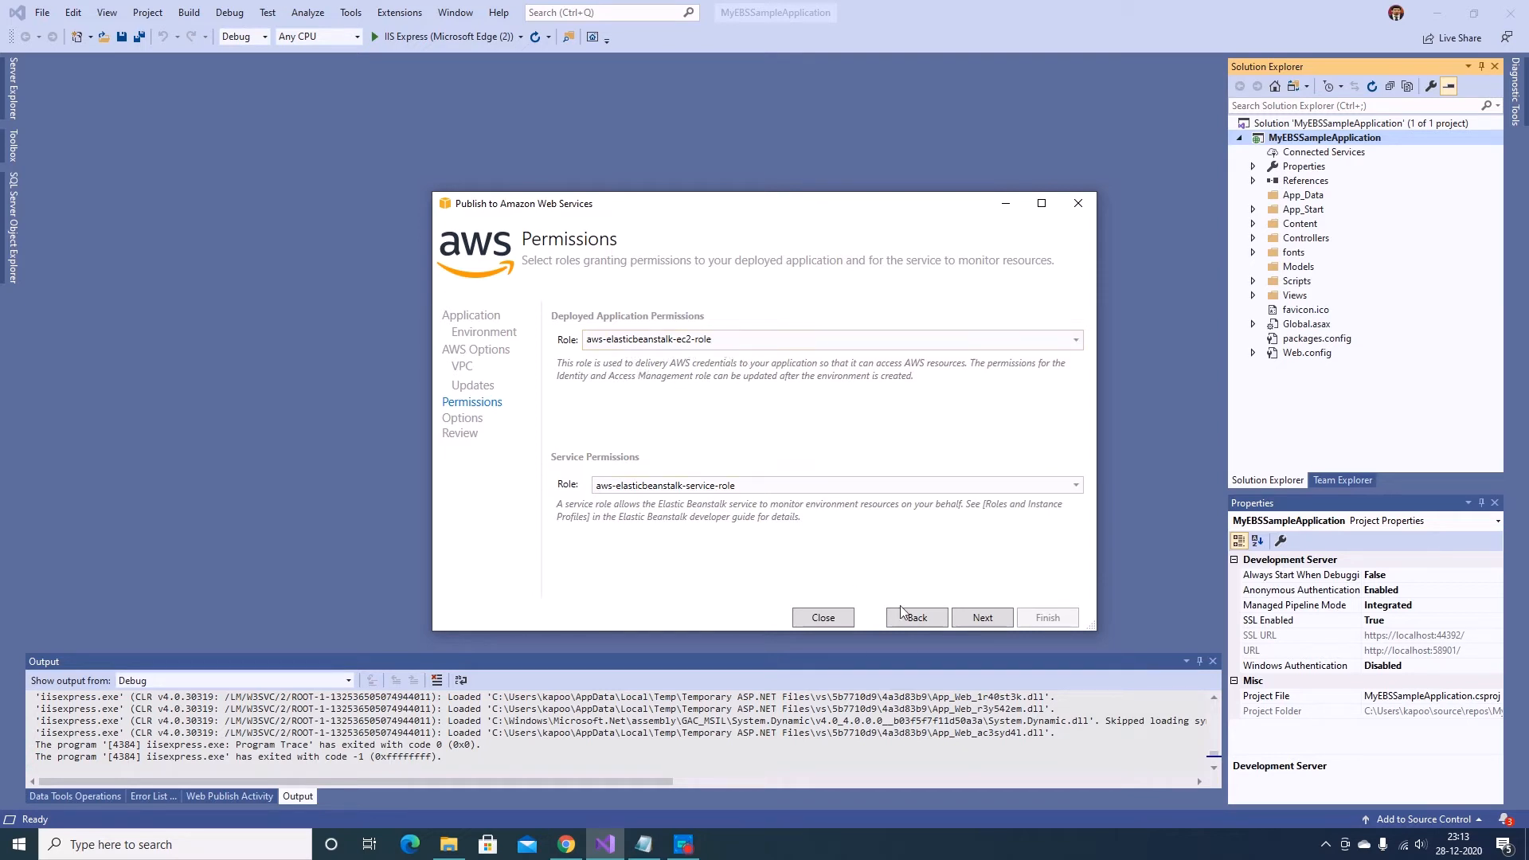
{"action": "left_click", "coordinate": [975, 615]}
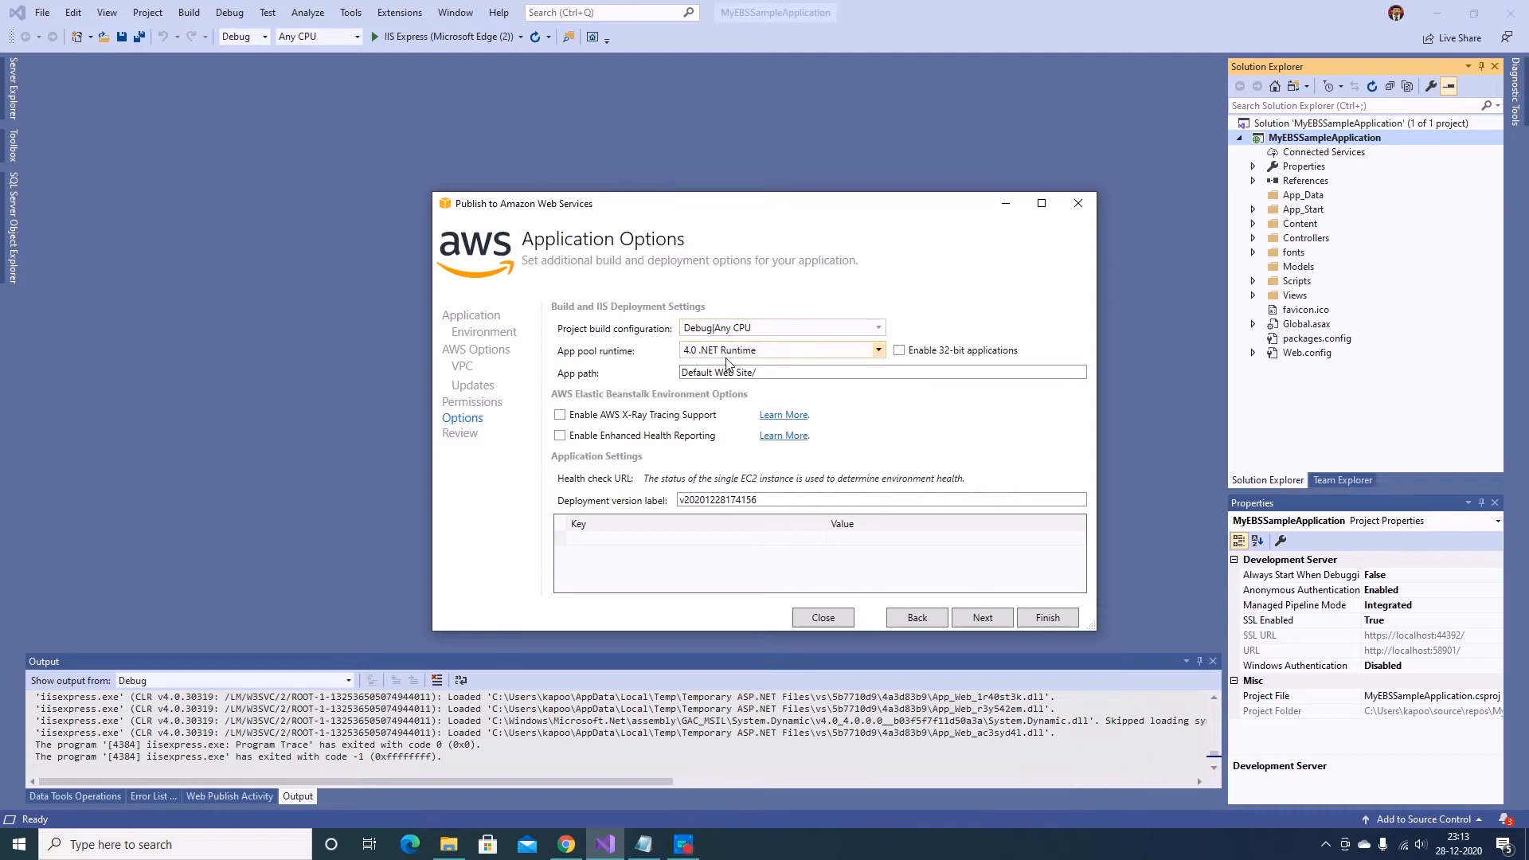
Set the build configuration to Release|Any CPU, keep the 4.0 .NET Runtime for the app pool and continue to the review
{"action": "left_click", "coordinate": [785, 328]}
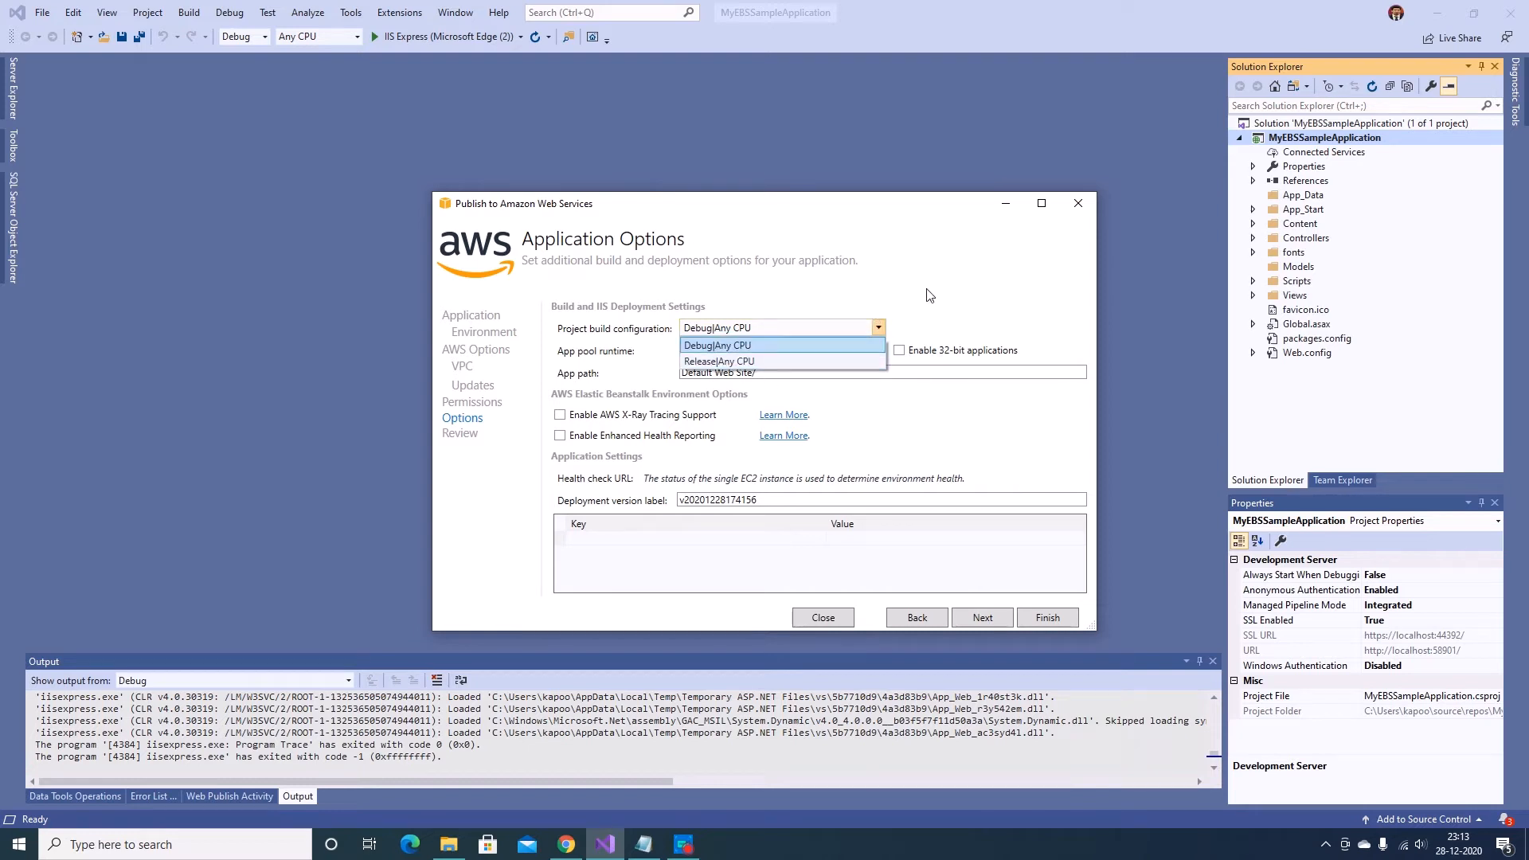
{"action": "left_click", "coordinate": [763, 360]}
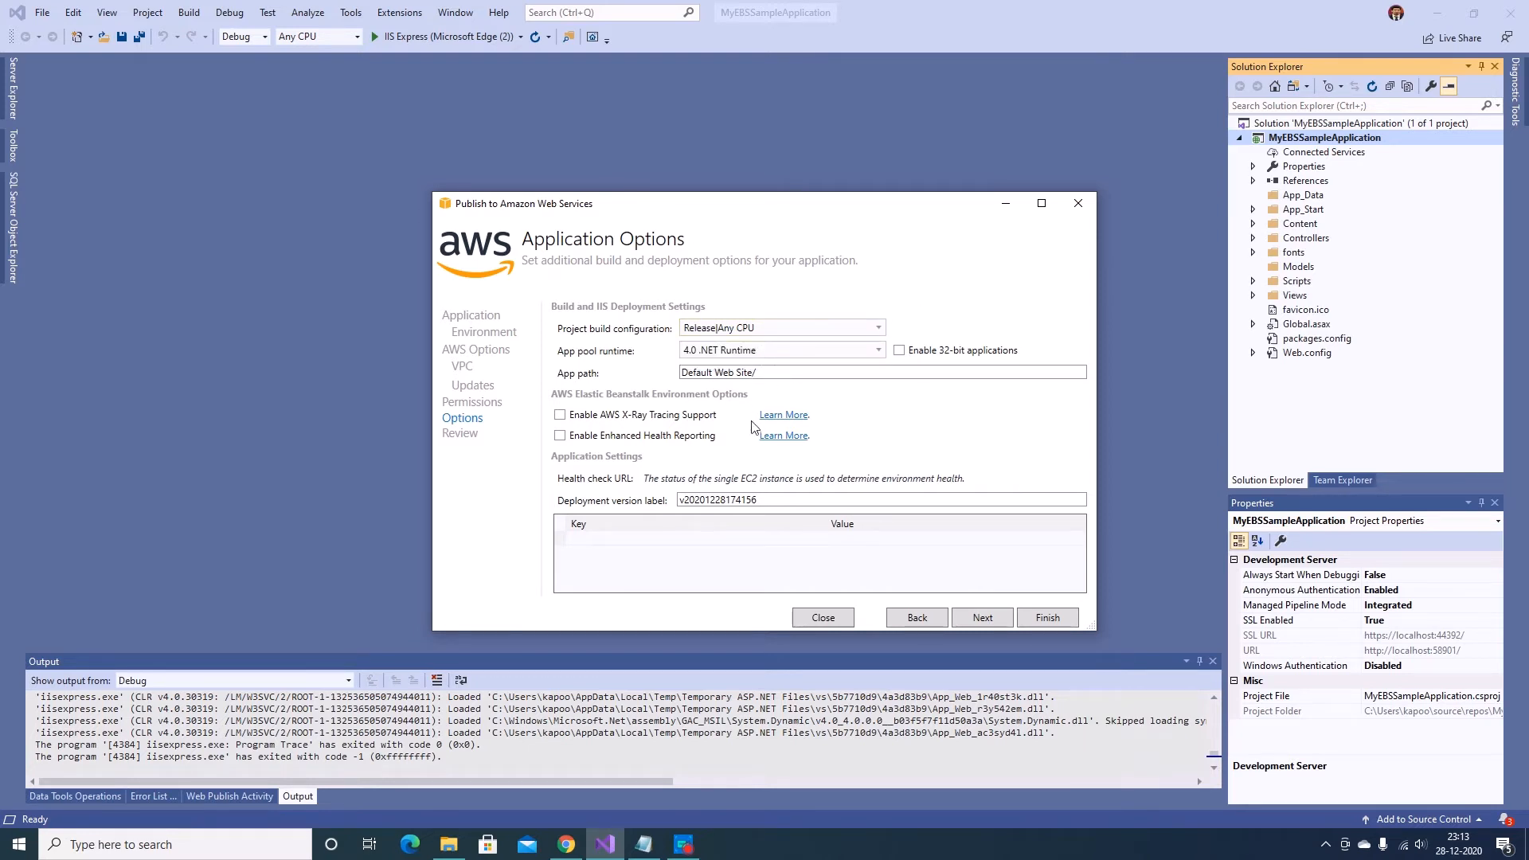
{"action": "left_click", "coordinate": [818, 349]}
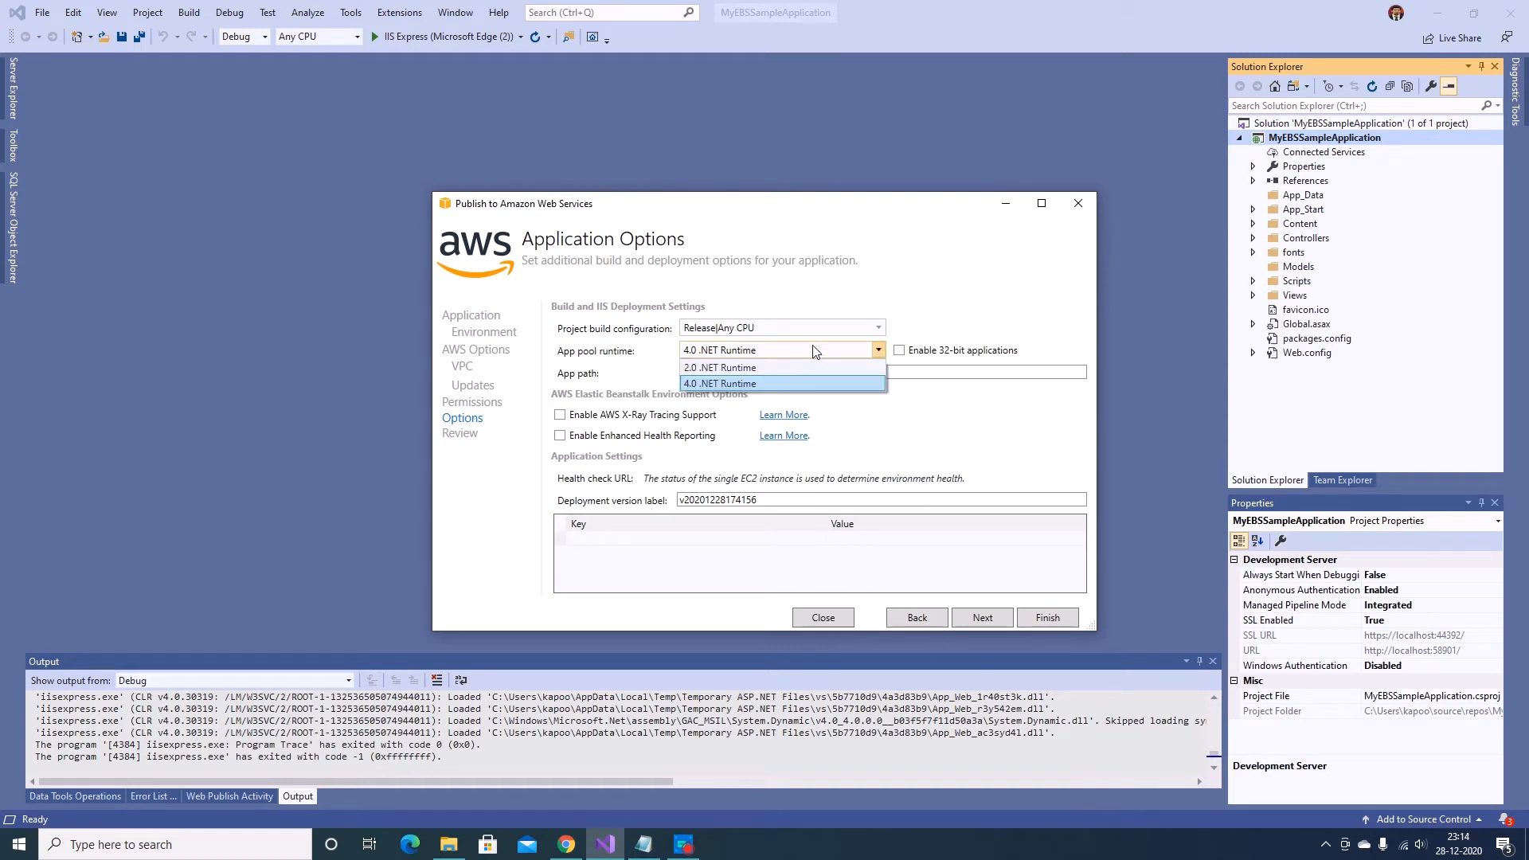
{"action": "left_click", "coordinate": [728, 382]}
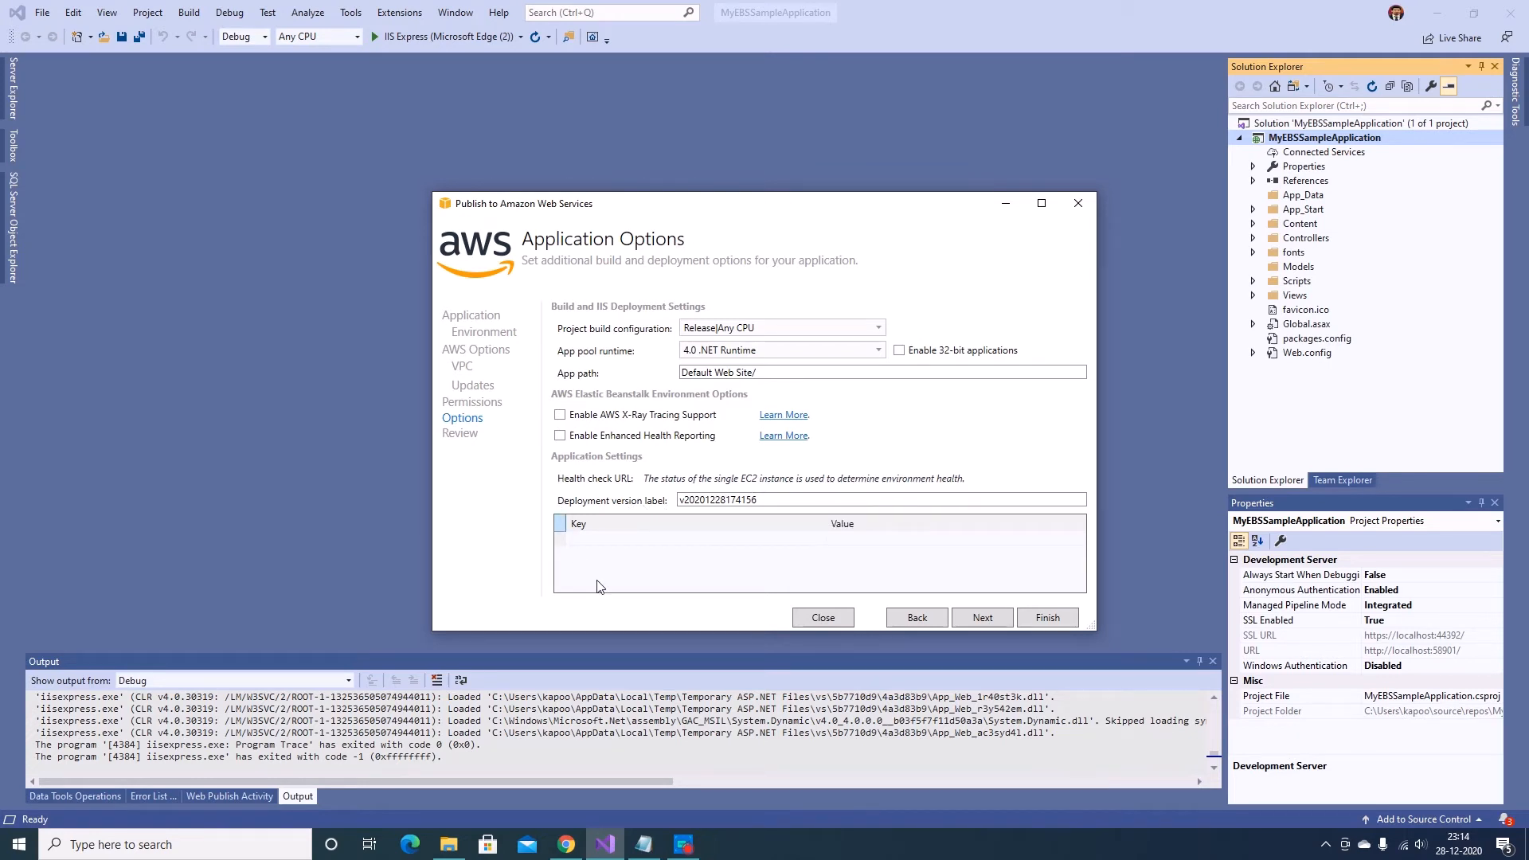
{"action": "left_click", "coordinate": [981, 619]}
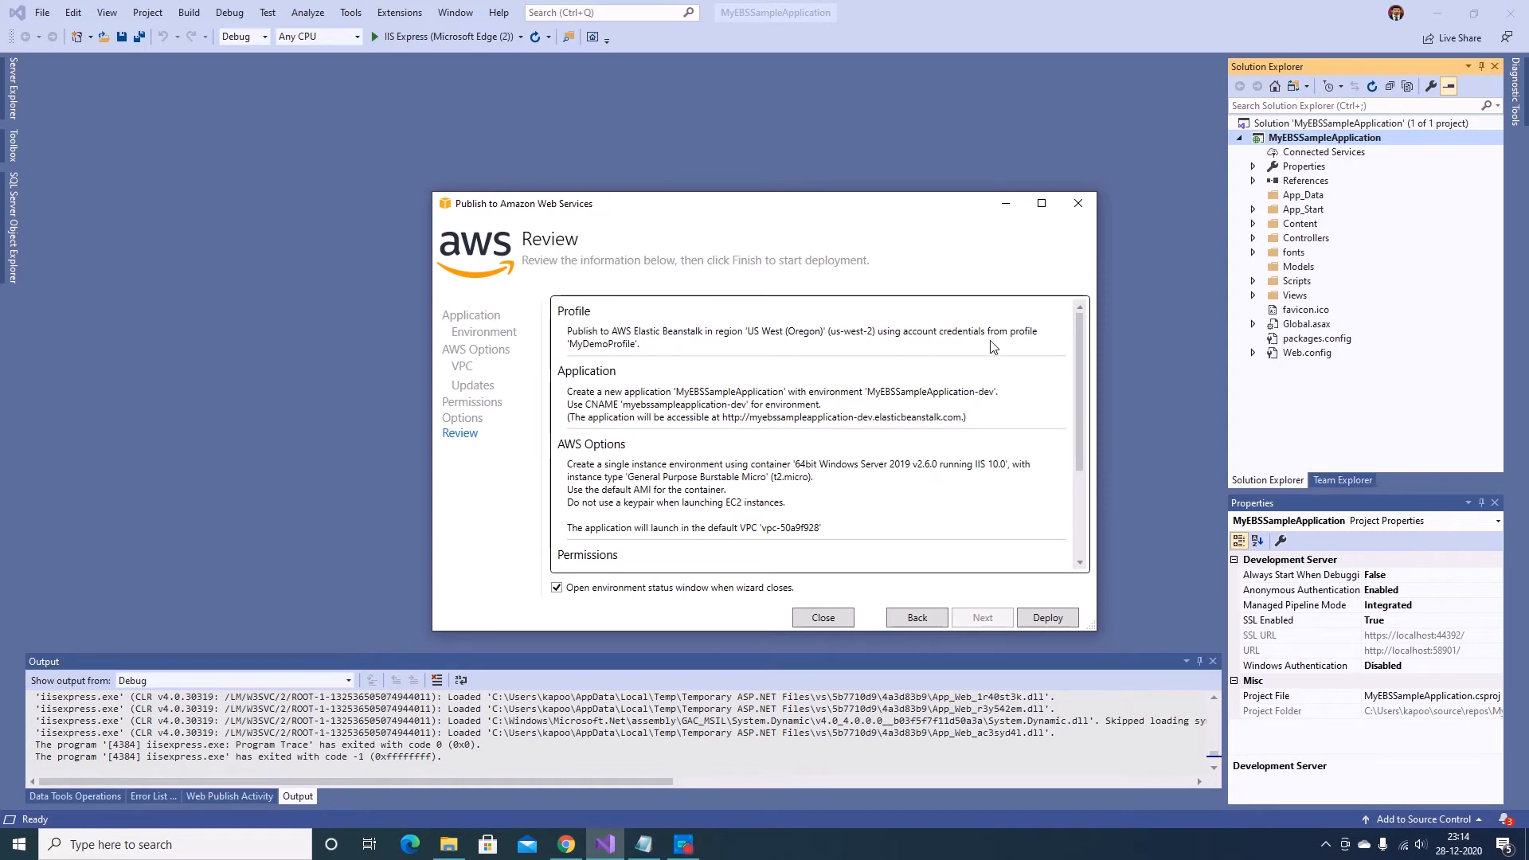
Check the deployment summary, then deploy the application to the MyEBSSampleApplication-dev environment and enlarge the output log
{"action": "scroll", "coordinate": [1084, 392], "scroll_direction": "down", "scroll_amount": 1}
{"action": "scroll", "coordinate": [1084, 392], "scroll_direction": "down", "scroll_amount": 2}
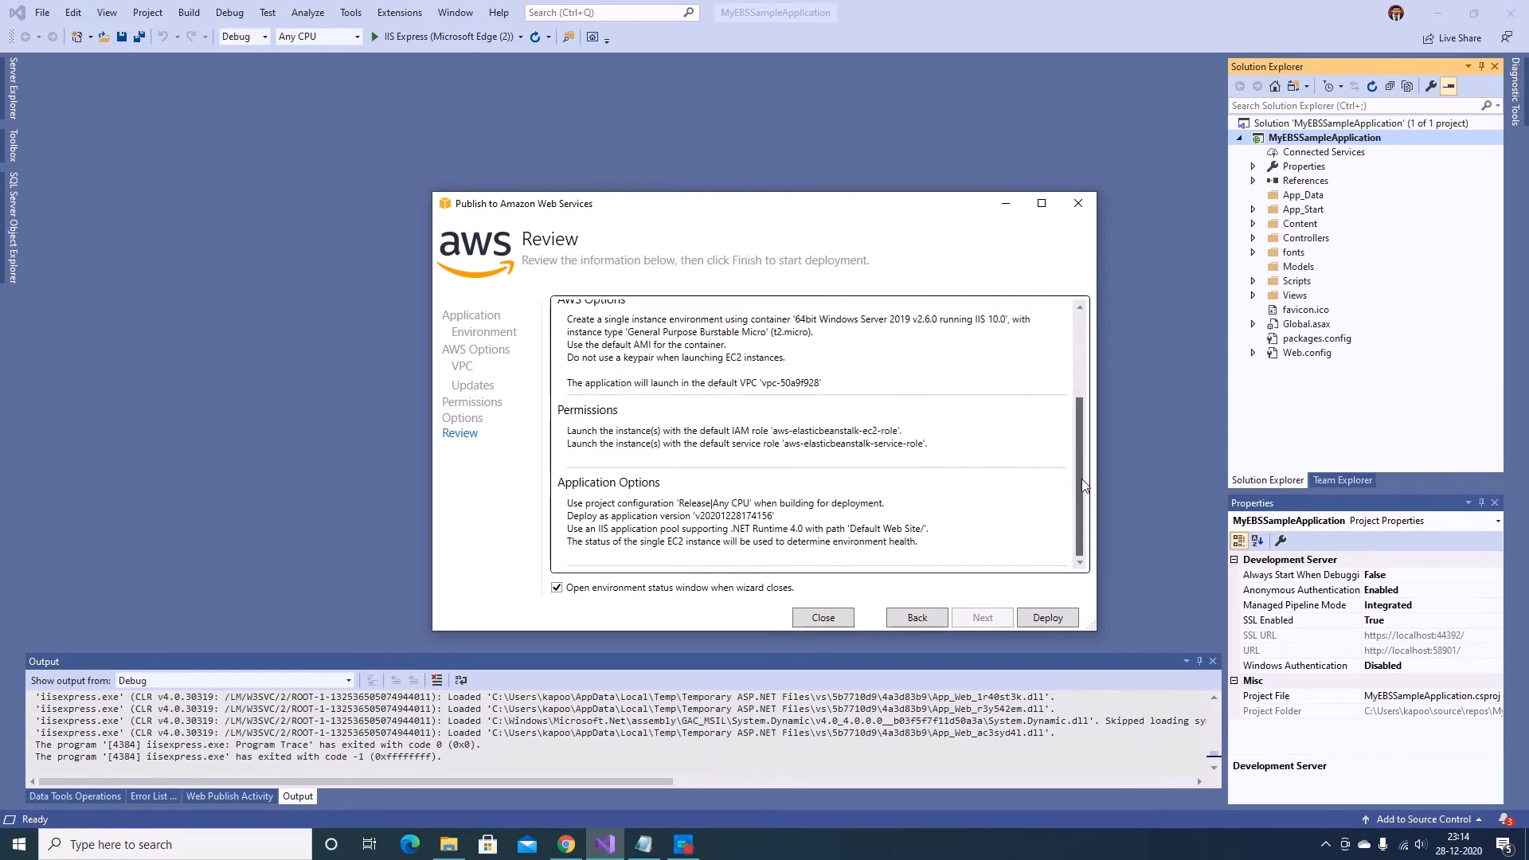
{"action": "scroll", "coordinate": [1076, 306], "scroll_direction": "up", "scroll_amount": 5}
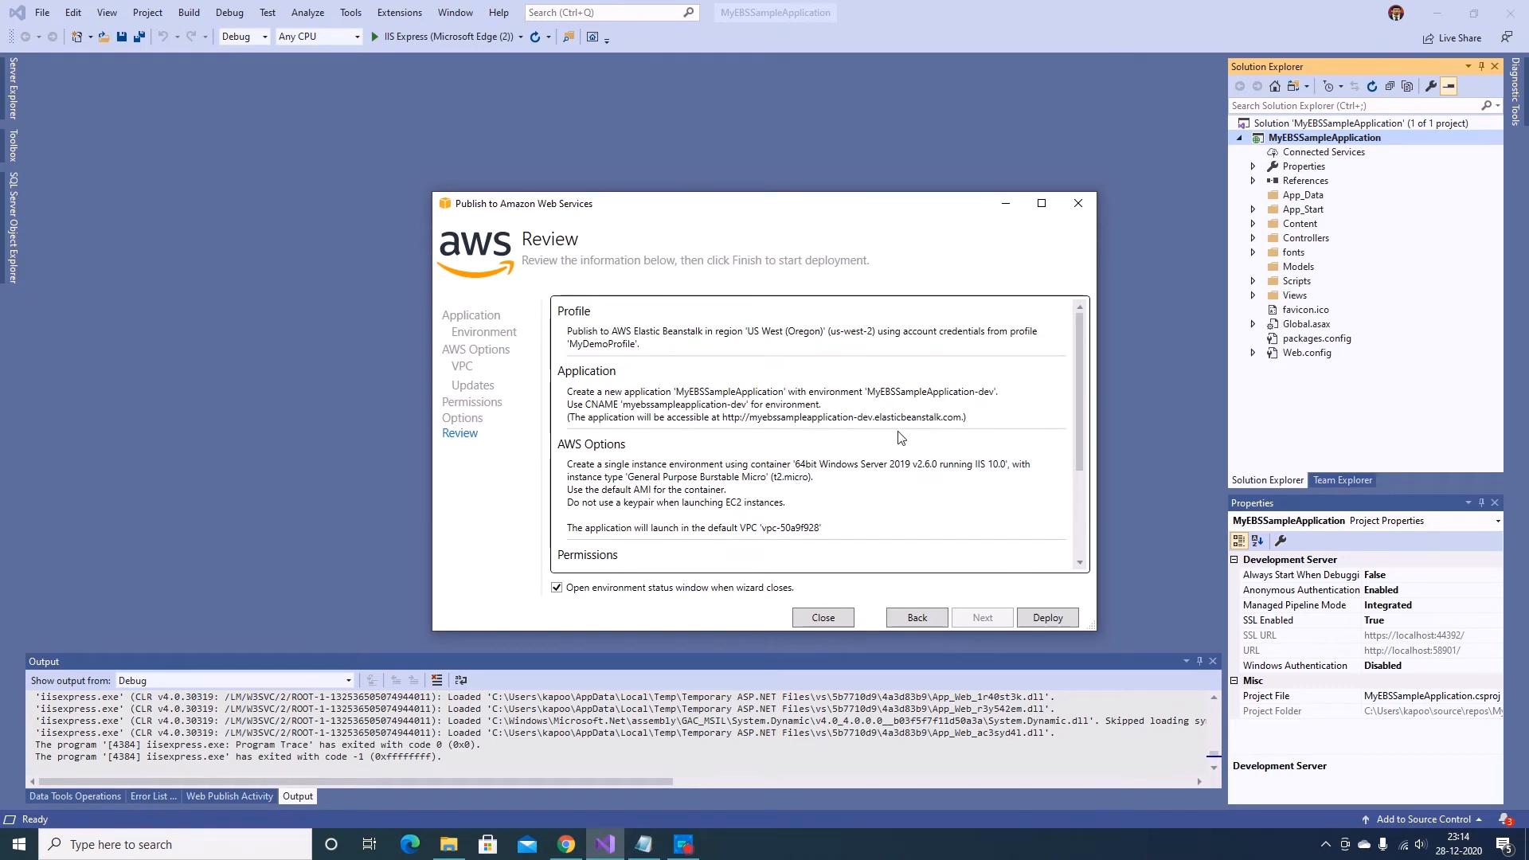
{"action": "left_click", "coordinate": [1046, 618]}
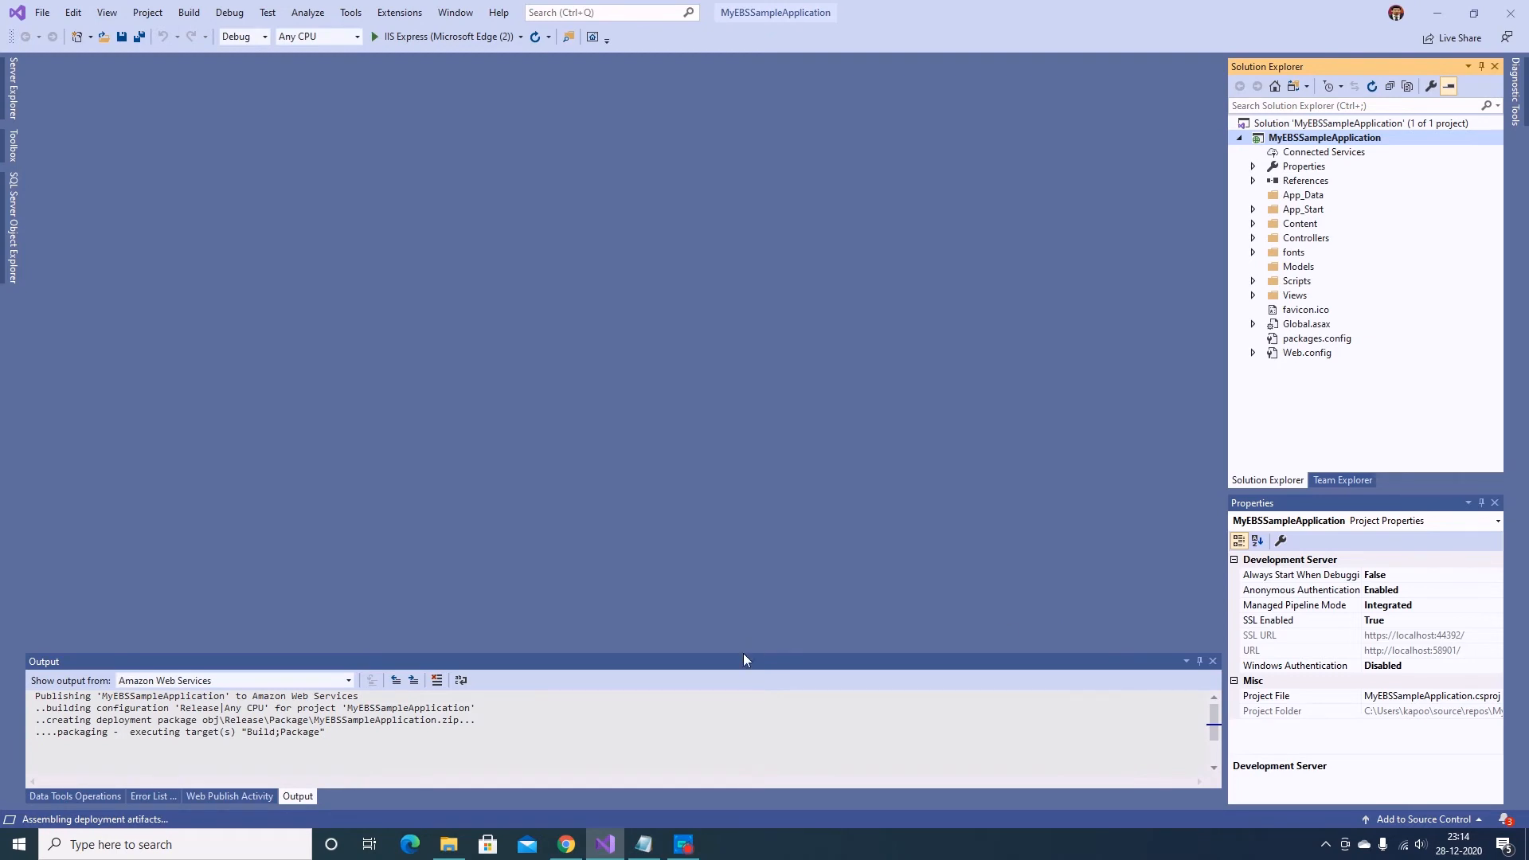
{"action": "left_click_drag", "start_coordinate": [742, 650], "coordinate": [762, 500]}
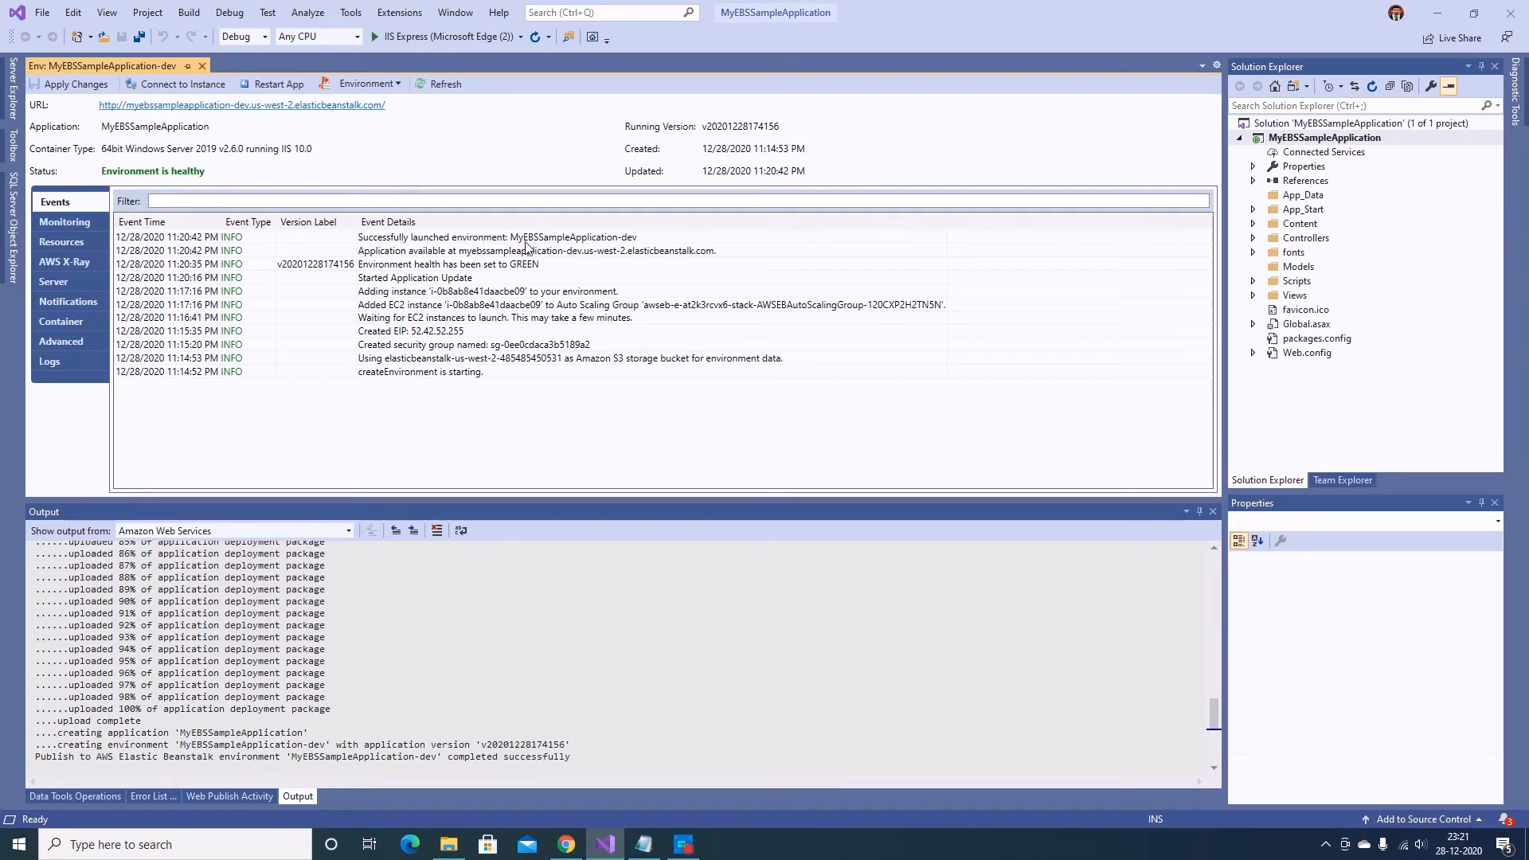
Check the environment's status, view the deployed site through its elasticbeanstalk.com URL and switch back to Visual Studio
{"action": "left_click_drag", "start_coordinate": [206, 171], "coordinate": [103, 171]}
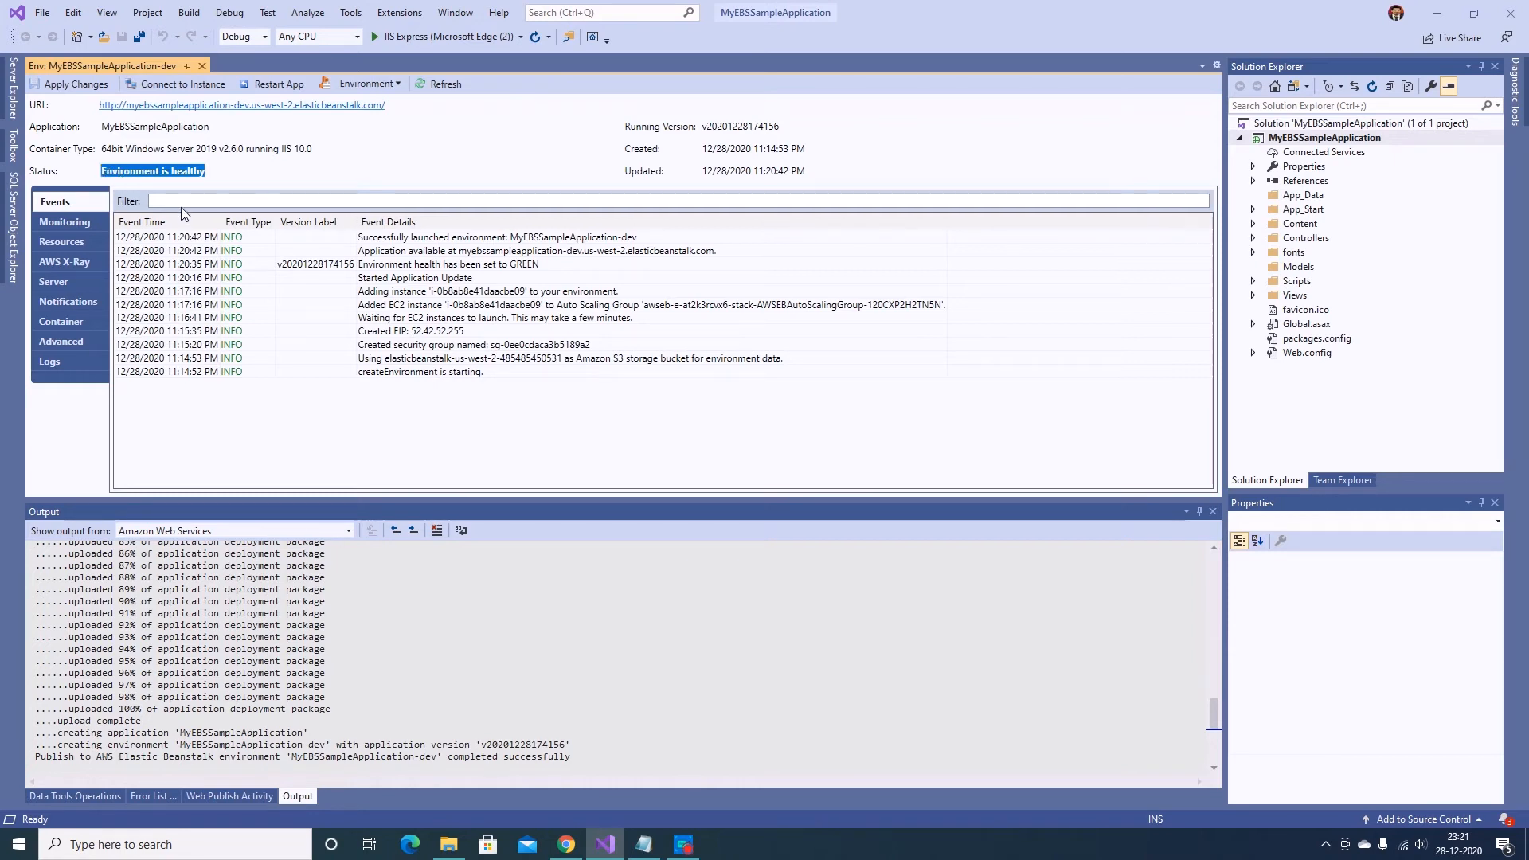
{"action": "left_click", "coordinate": [345, 107]}
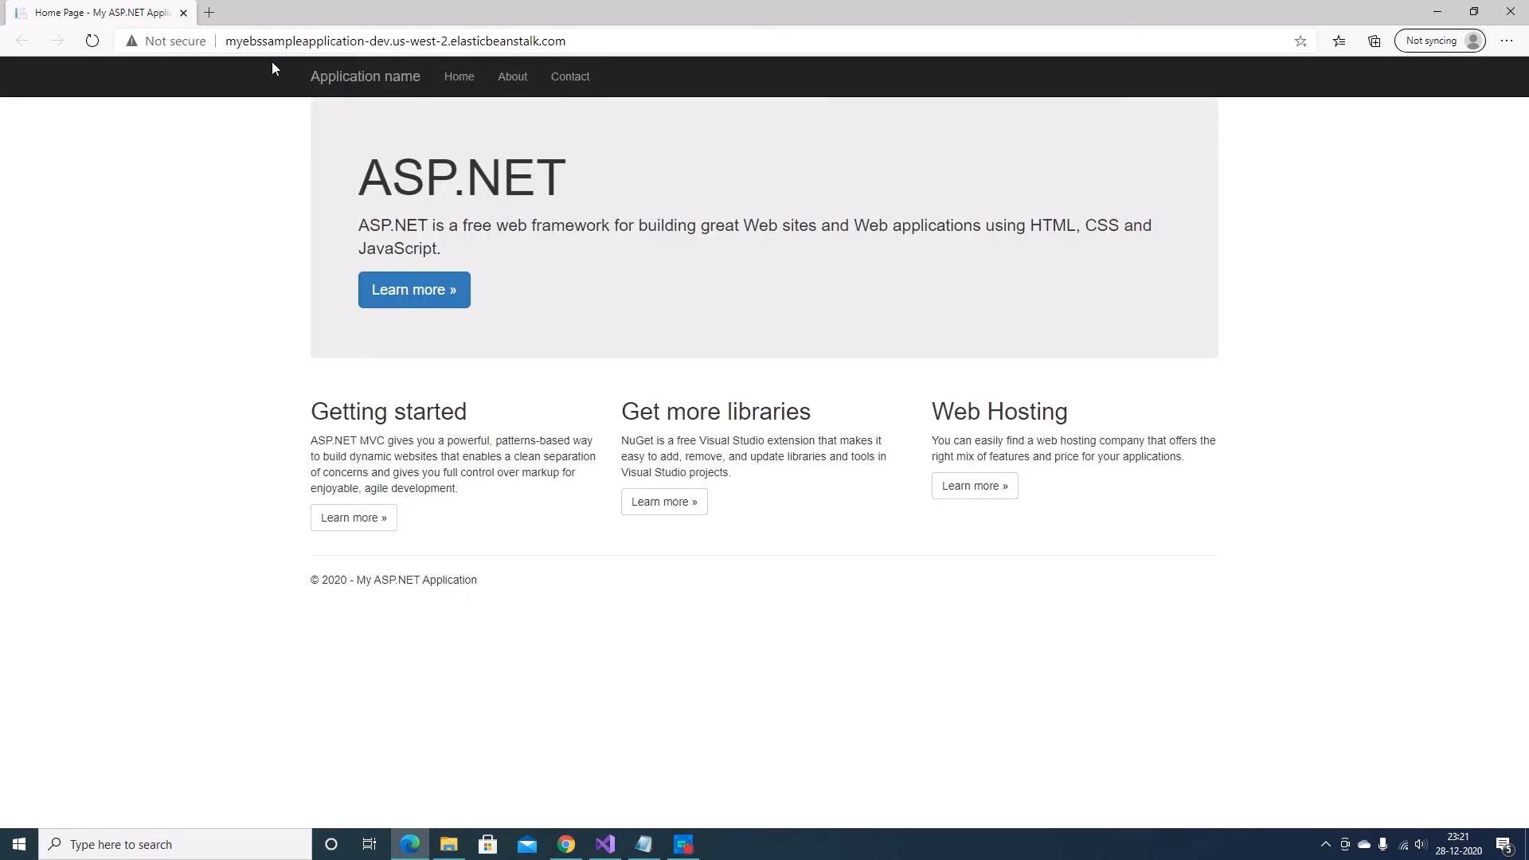
{"action": "left_click", "coordinate": [279, 42]}
{"action": "left_click", "coordinate": [269, 262]}
{"action": "left_click", "coordinate": [605, 844]}
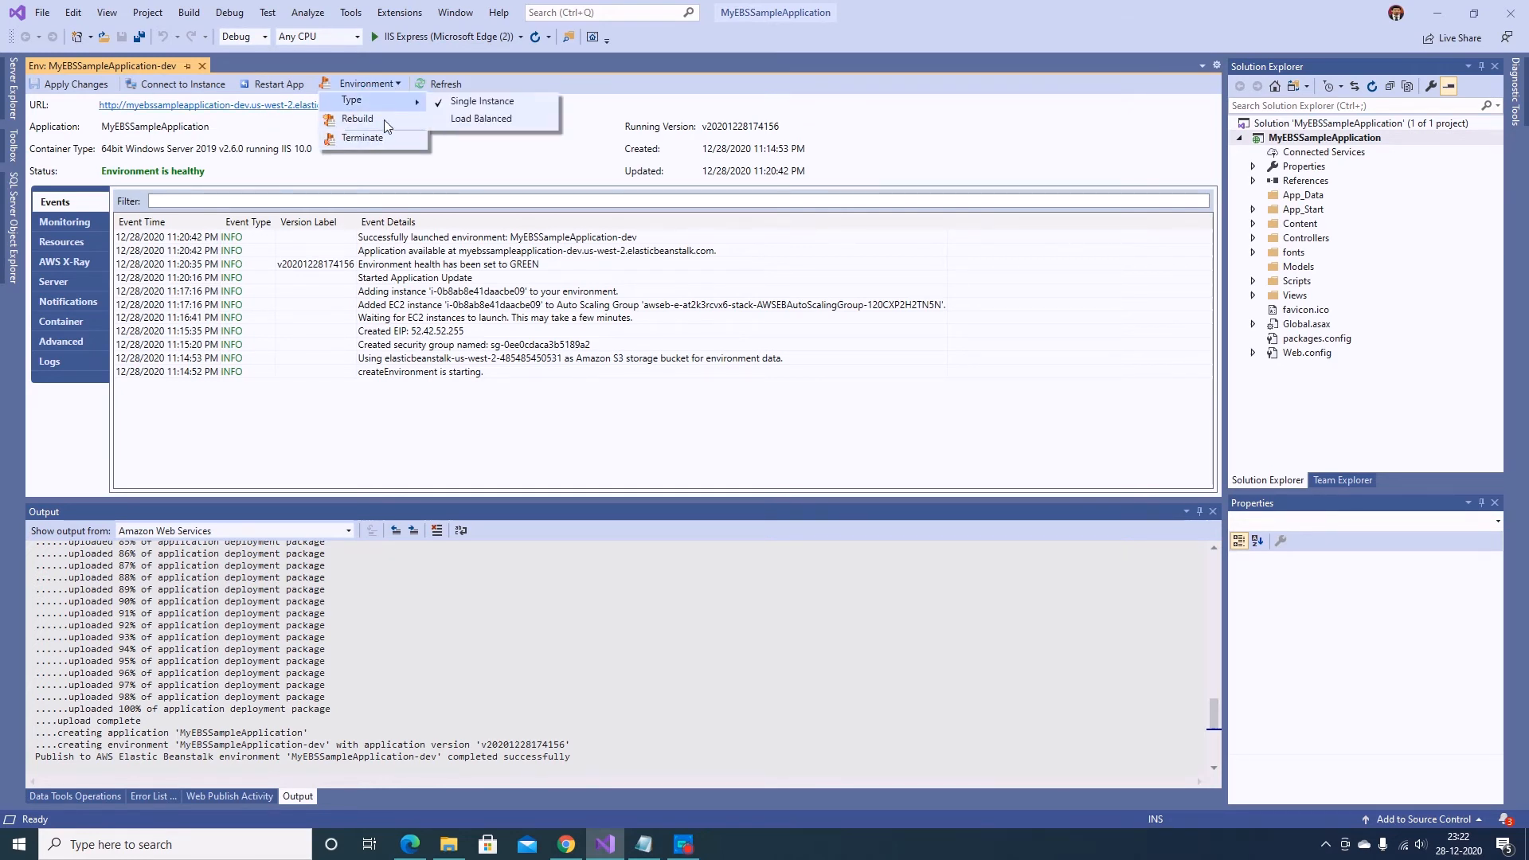
Examine the environment's type options, monitoring graphs, resources, notifications and server settings including instance types, and return to its events
{"action": "left_click", "coordinate": [663, 83]}
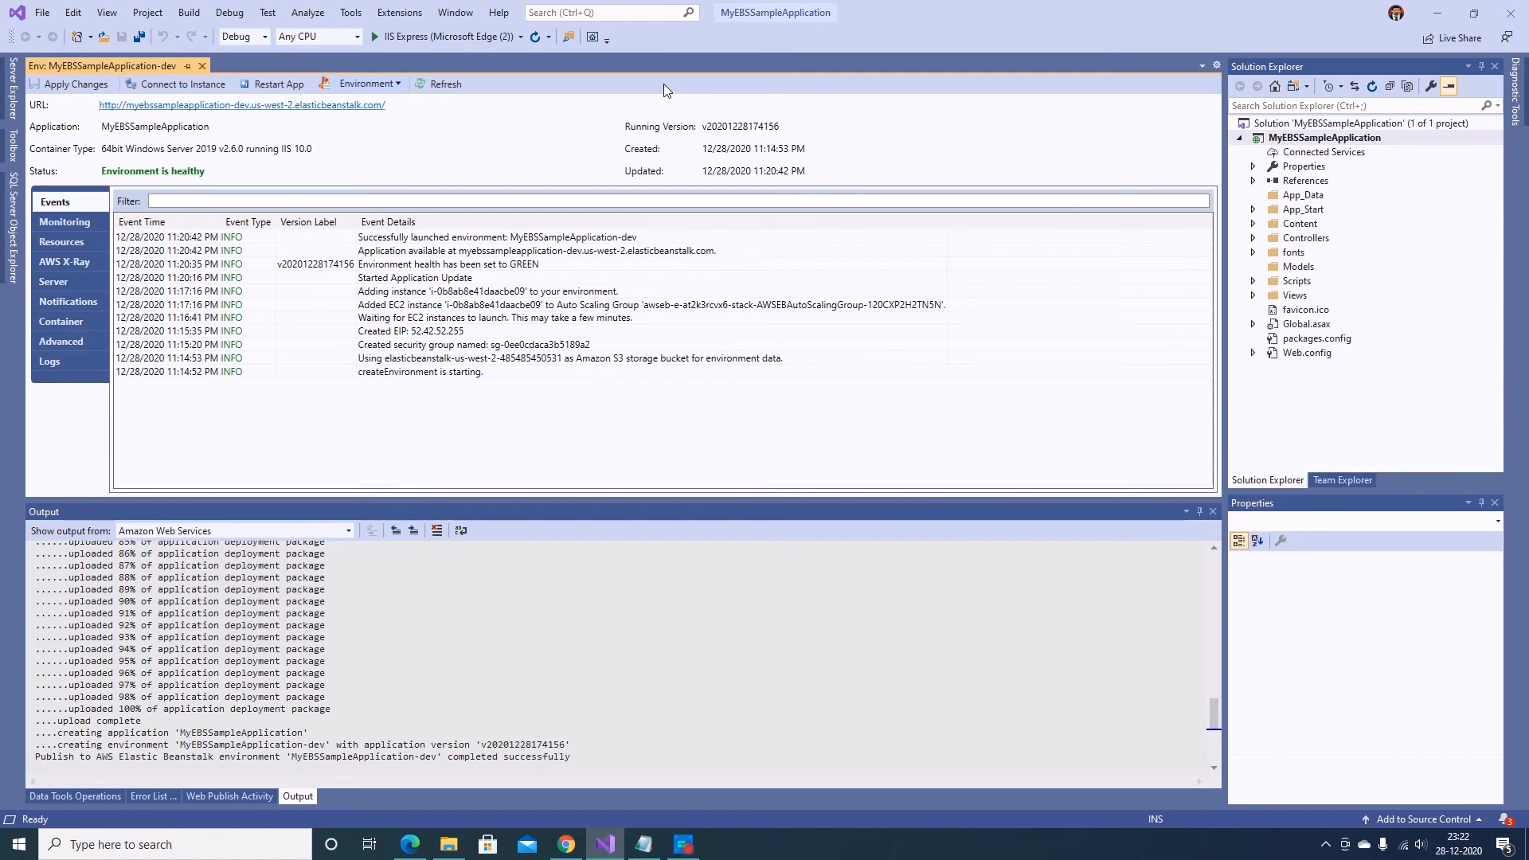
{"action": "left_click", "coordinate": [64, 221]}
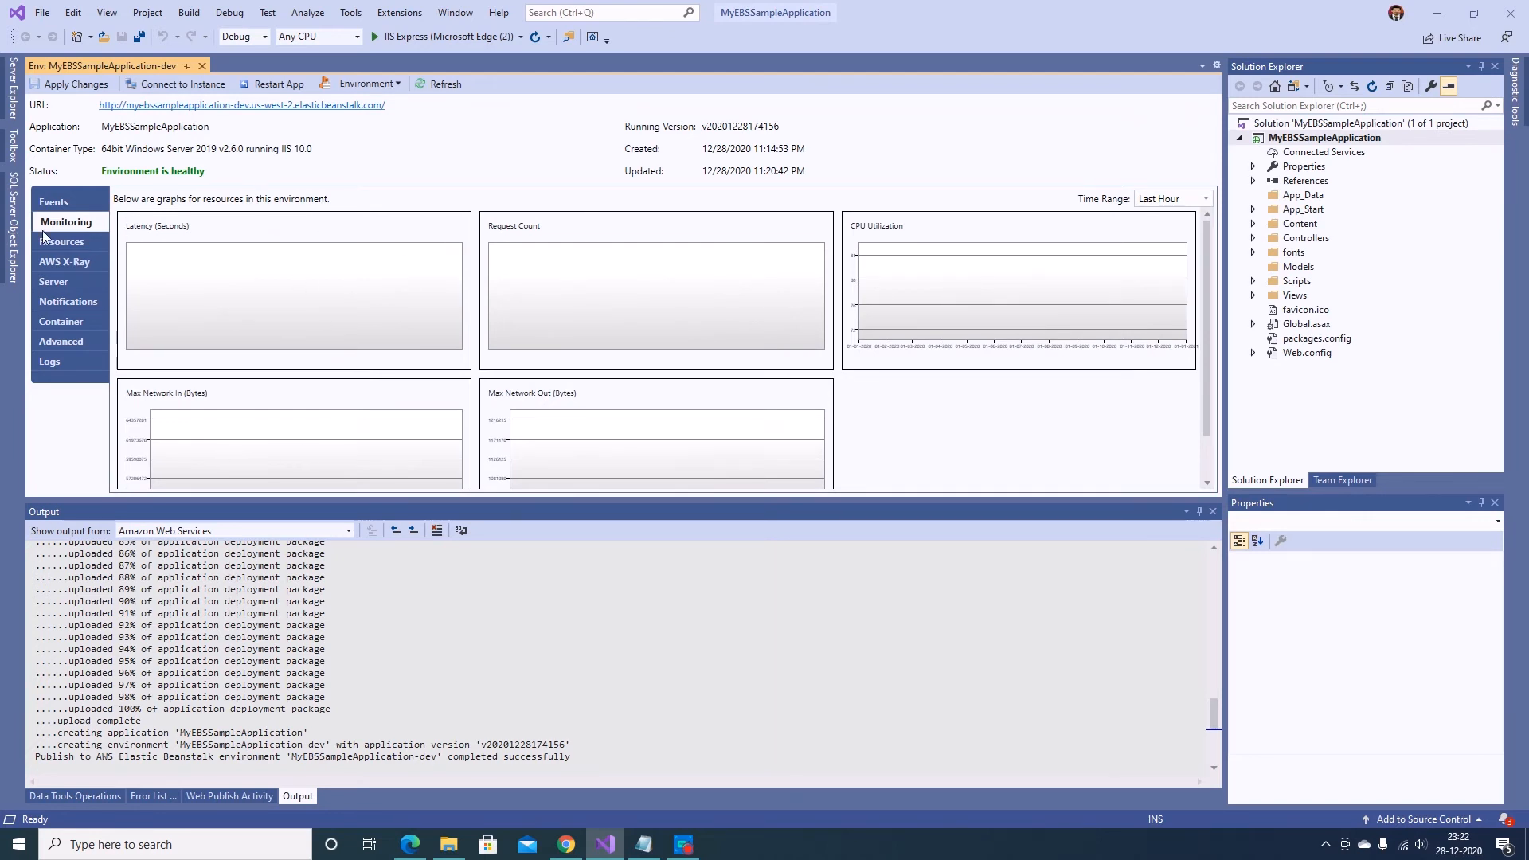
{"action": "left_click", "coordinate": [59, 242]}
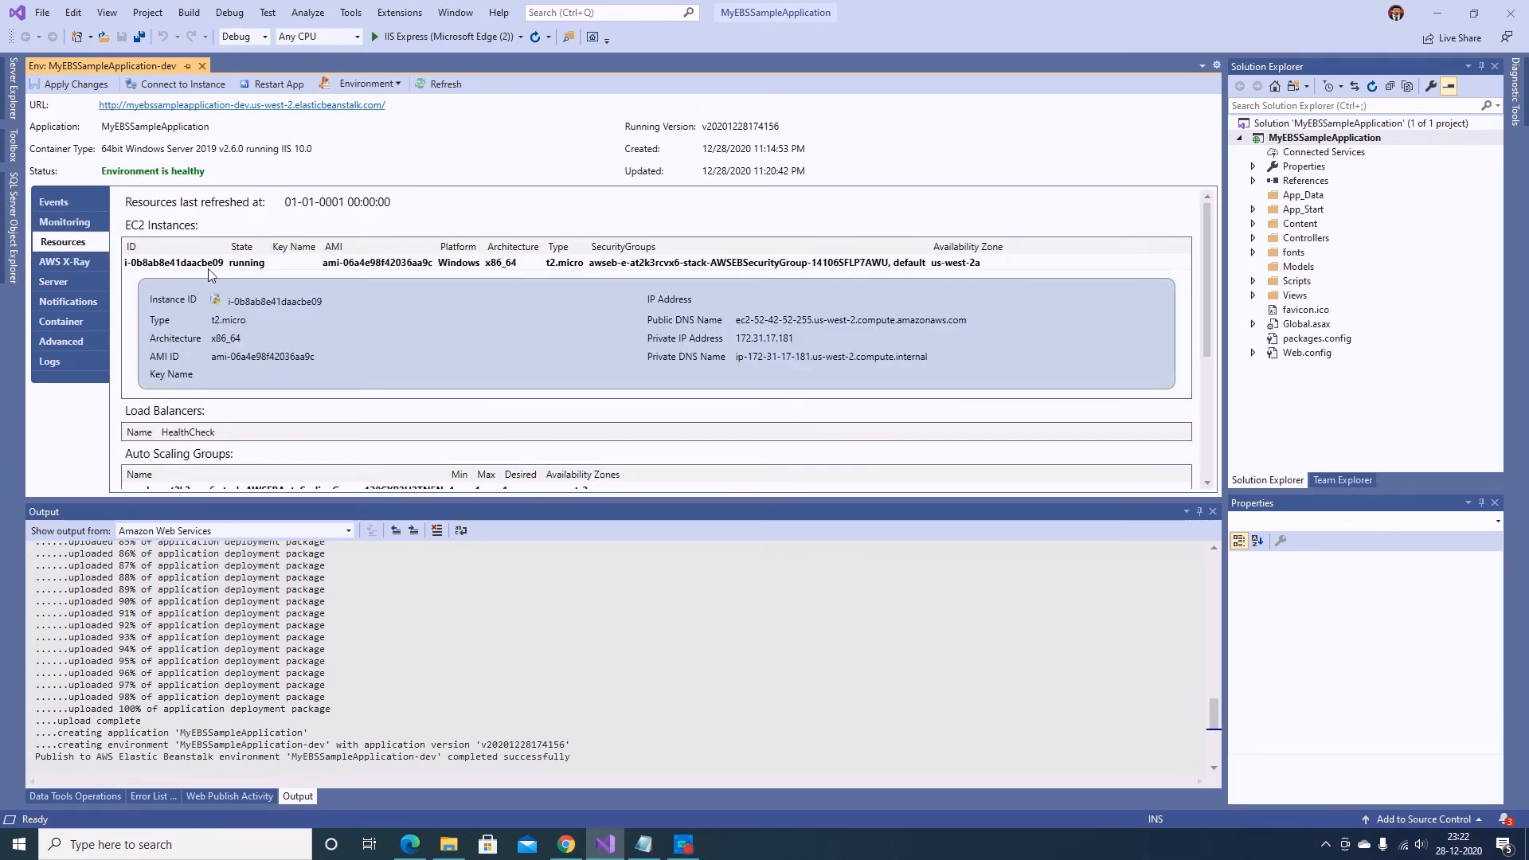
{"action": "scroll", "coordinate": [180, 422], "scroll_direction": "down", "scroll_amount": 1}
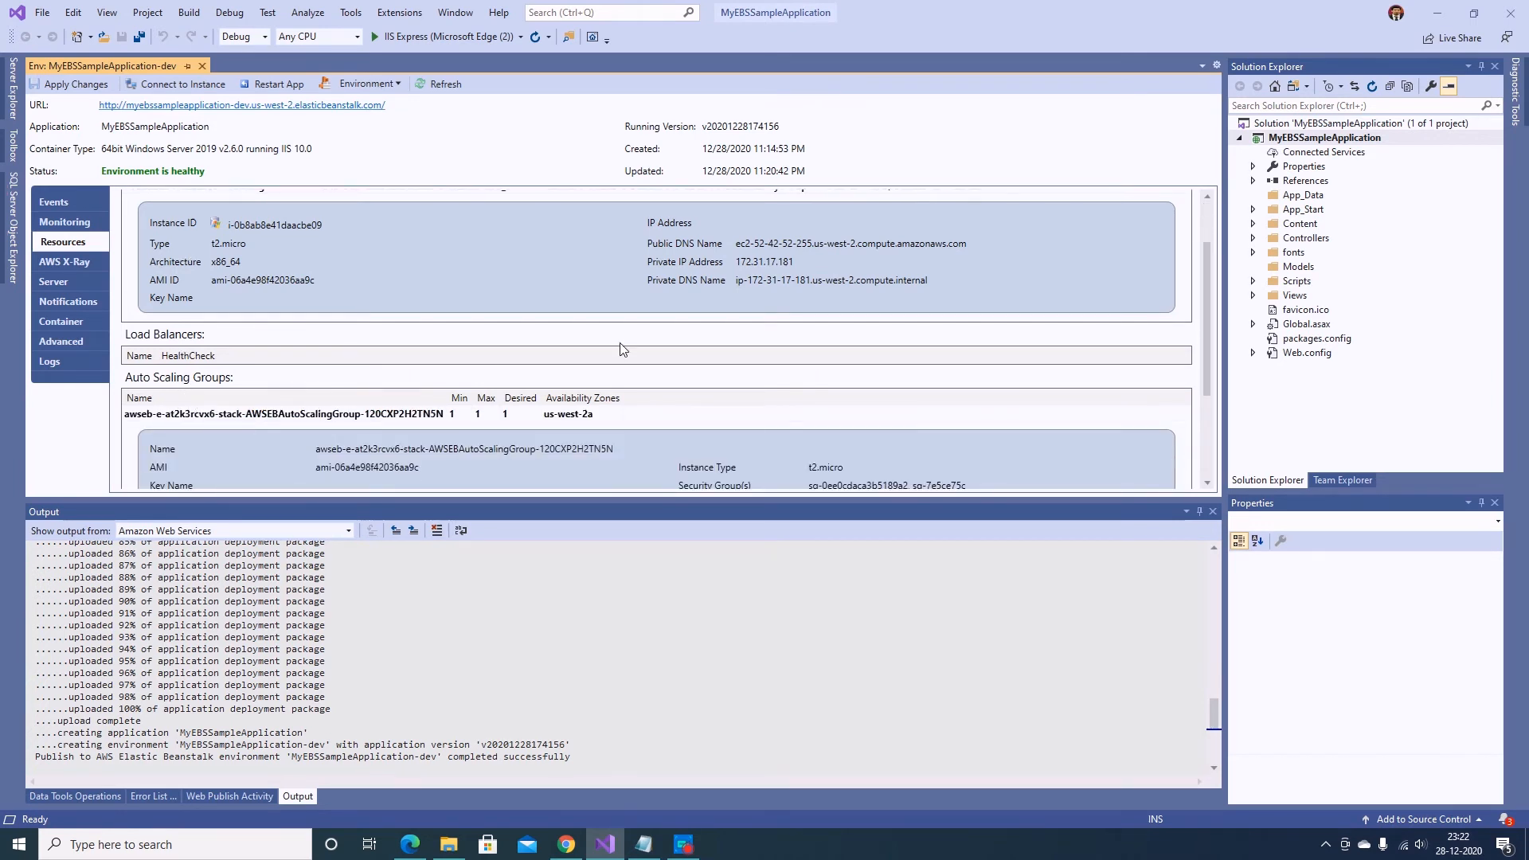
{"action": "scroll", "coordinate": [757, 339], "scroll_direction": "up", "scroll_amount": 1}
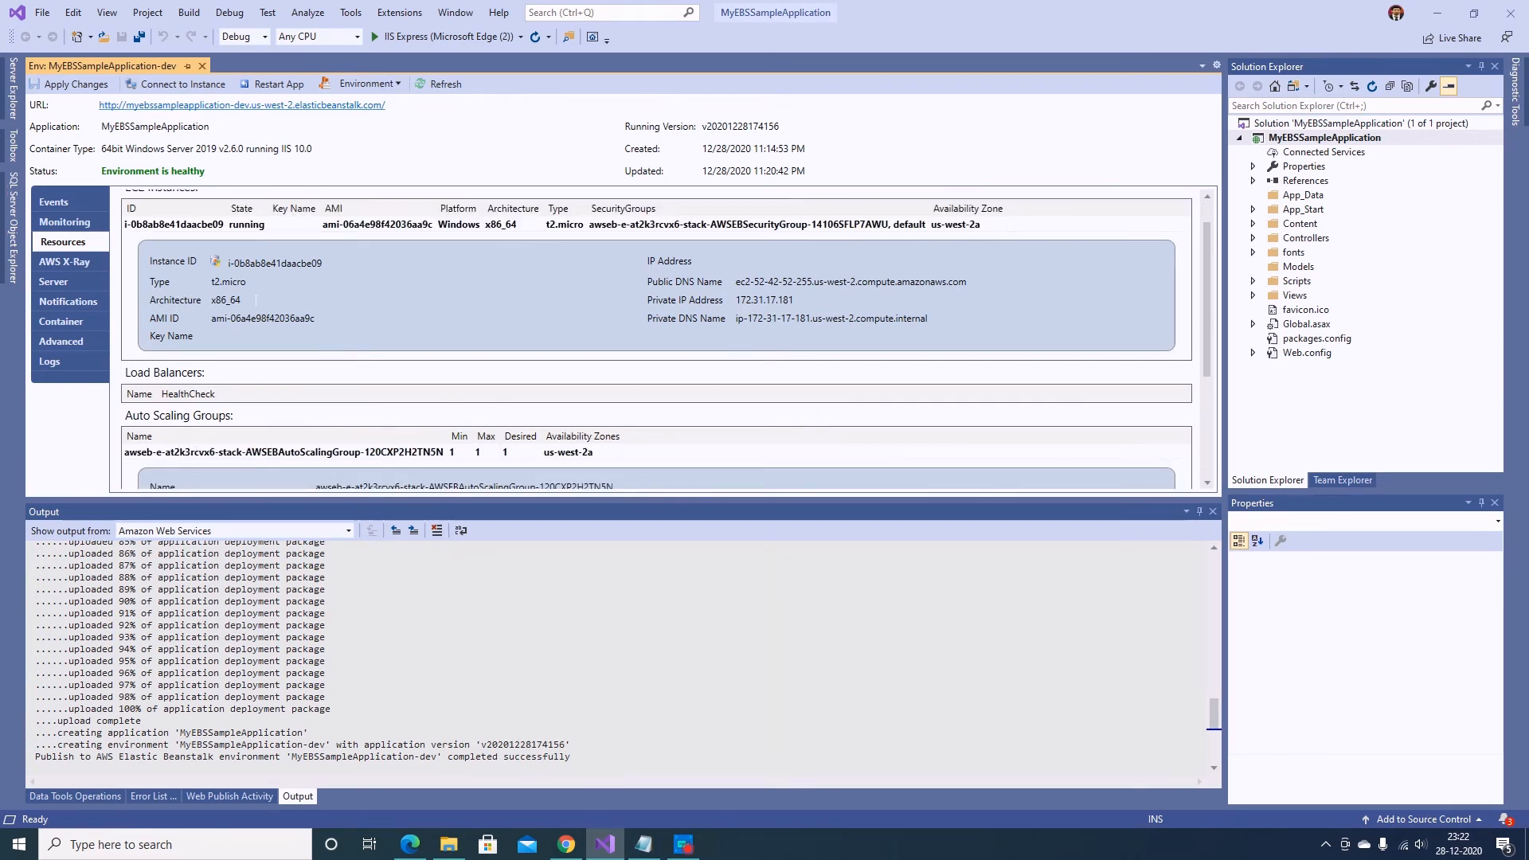
{"action": "left_click", "coordinate": [67, 304]}
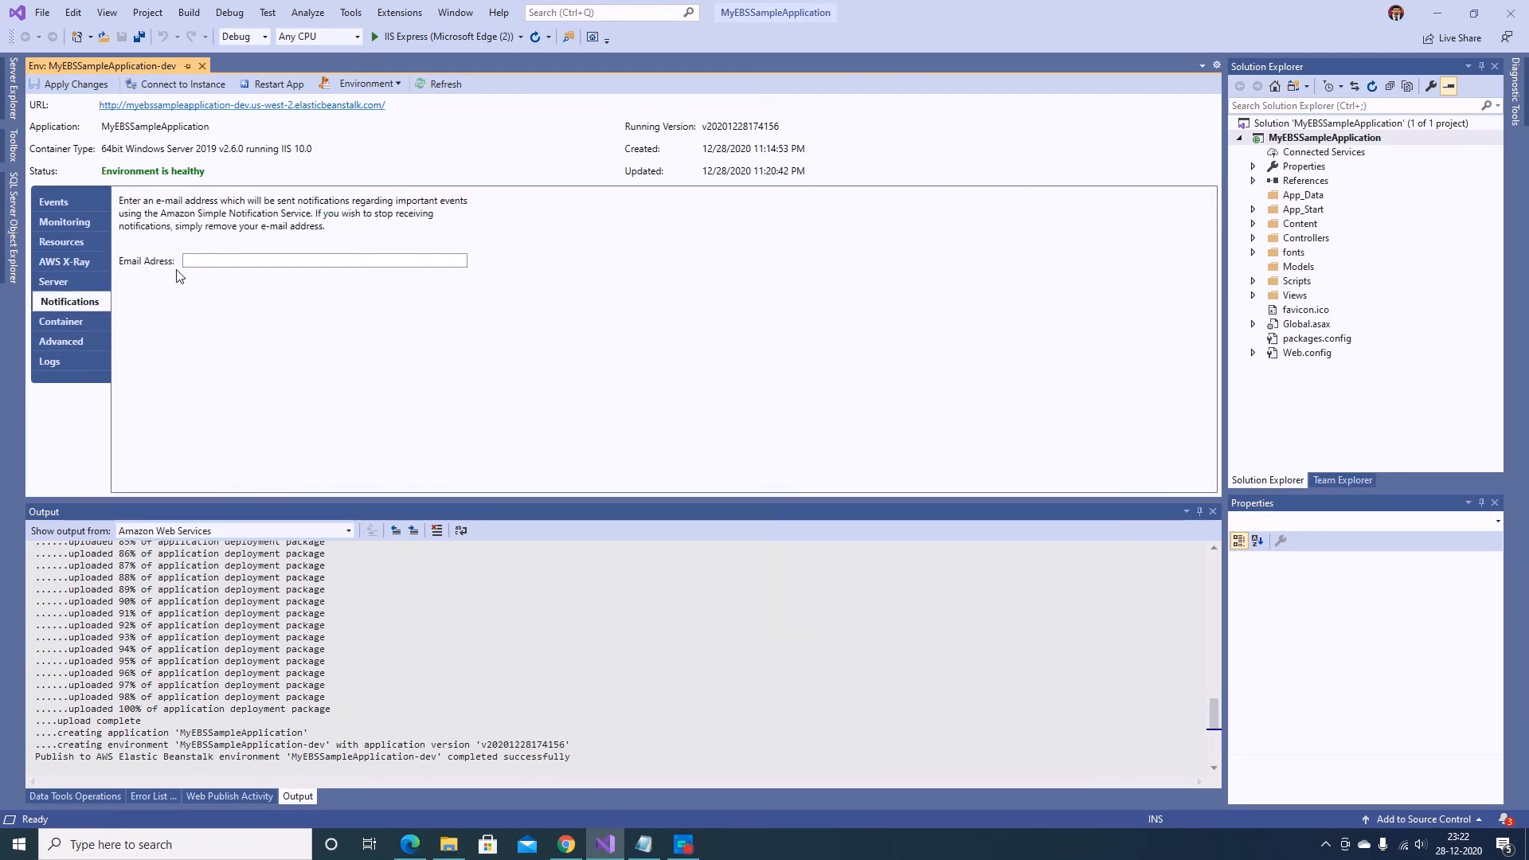
{"action": "left_click", "coordinate": [79, 287]}
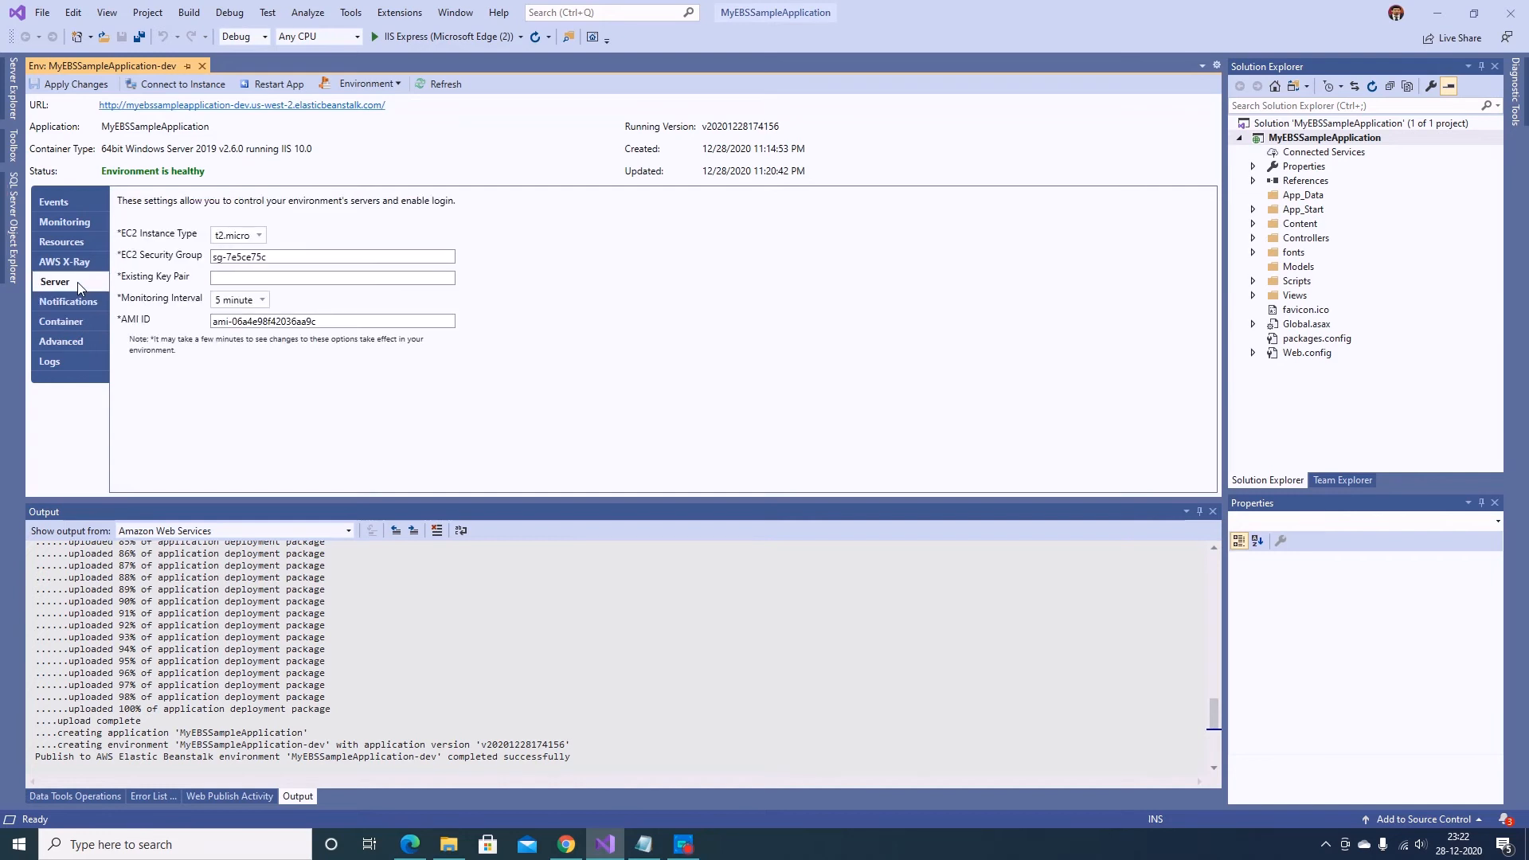
{"action": "left_click", "coordinate": [259, 237]}
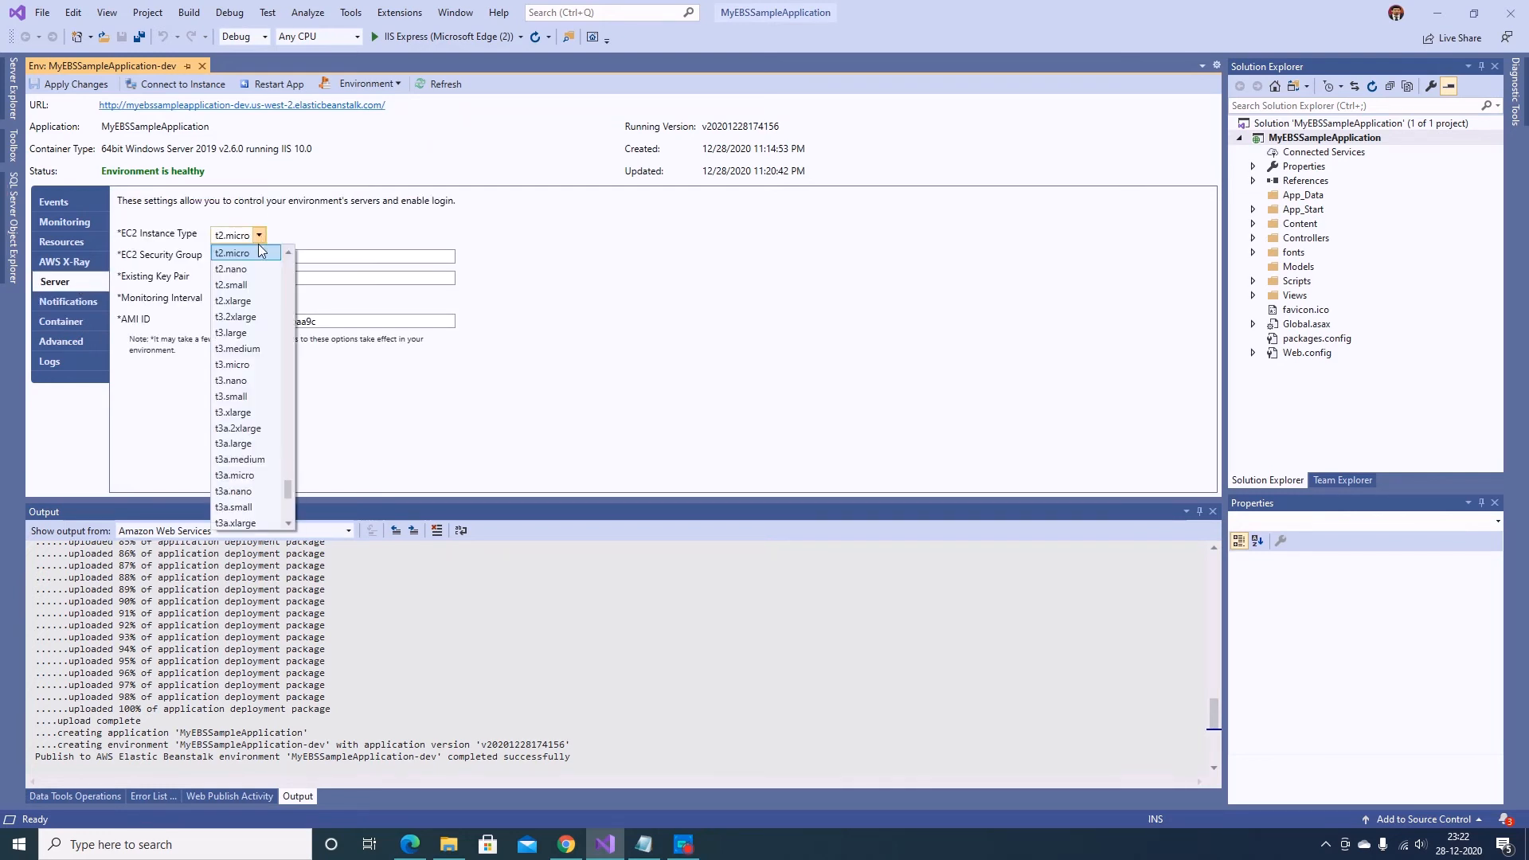
{"action": "left_click", "coordinate": [376, 205]}
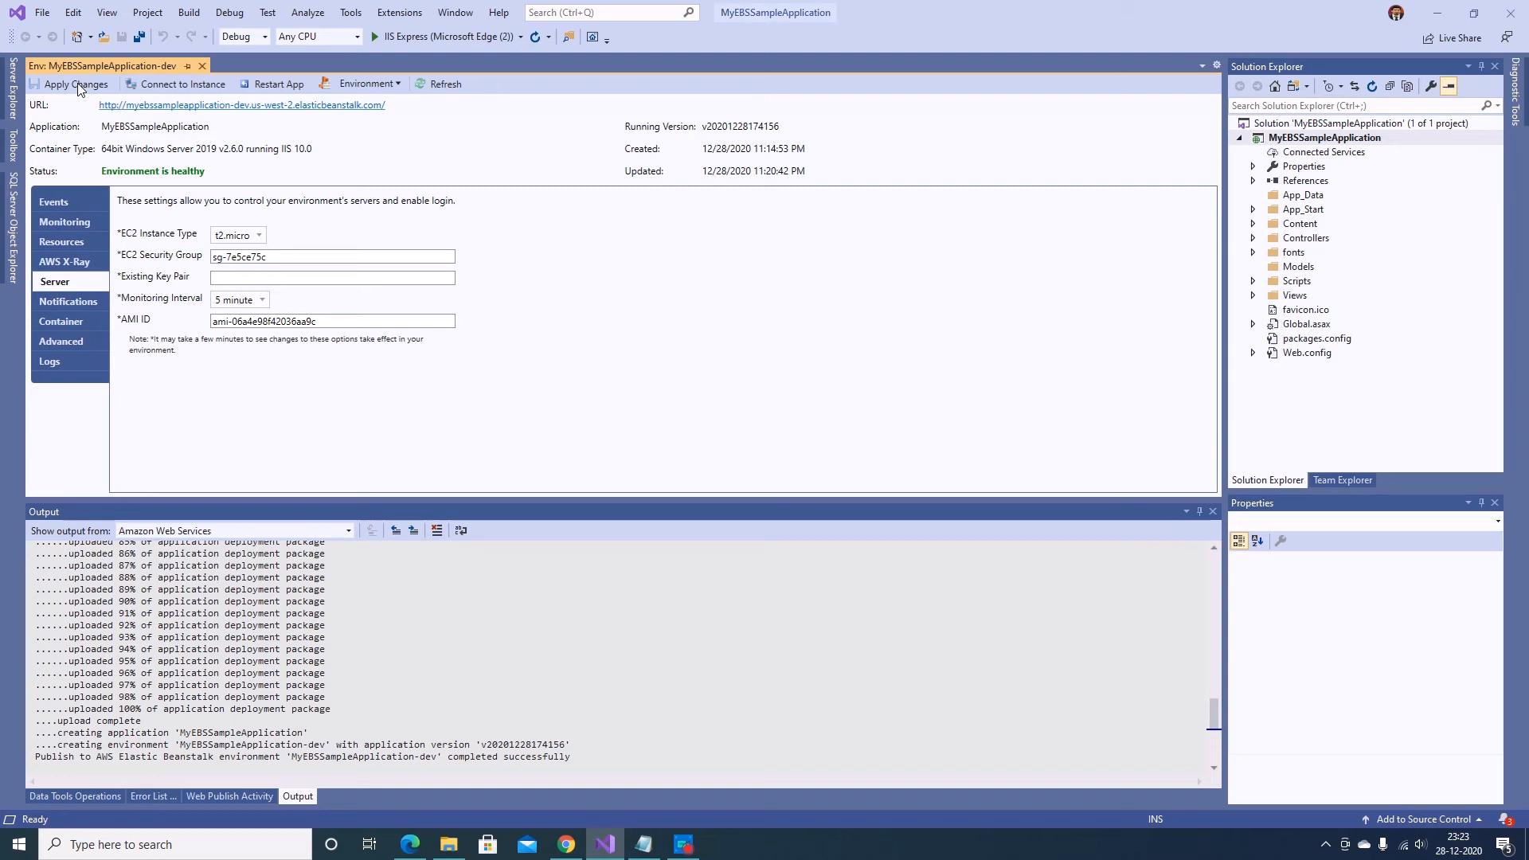
{"action": "left_click", "coordinate": [55, 205]}
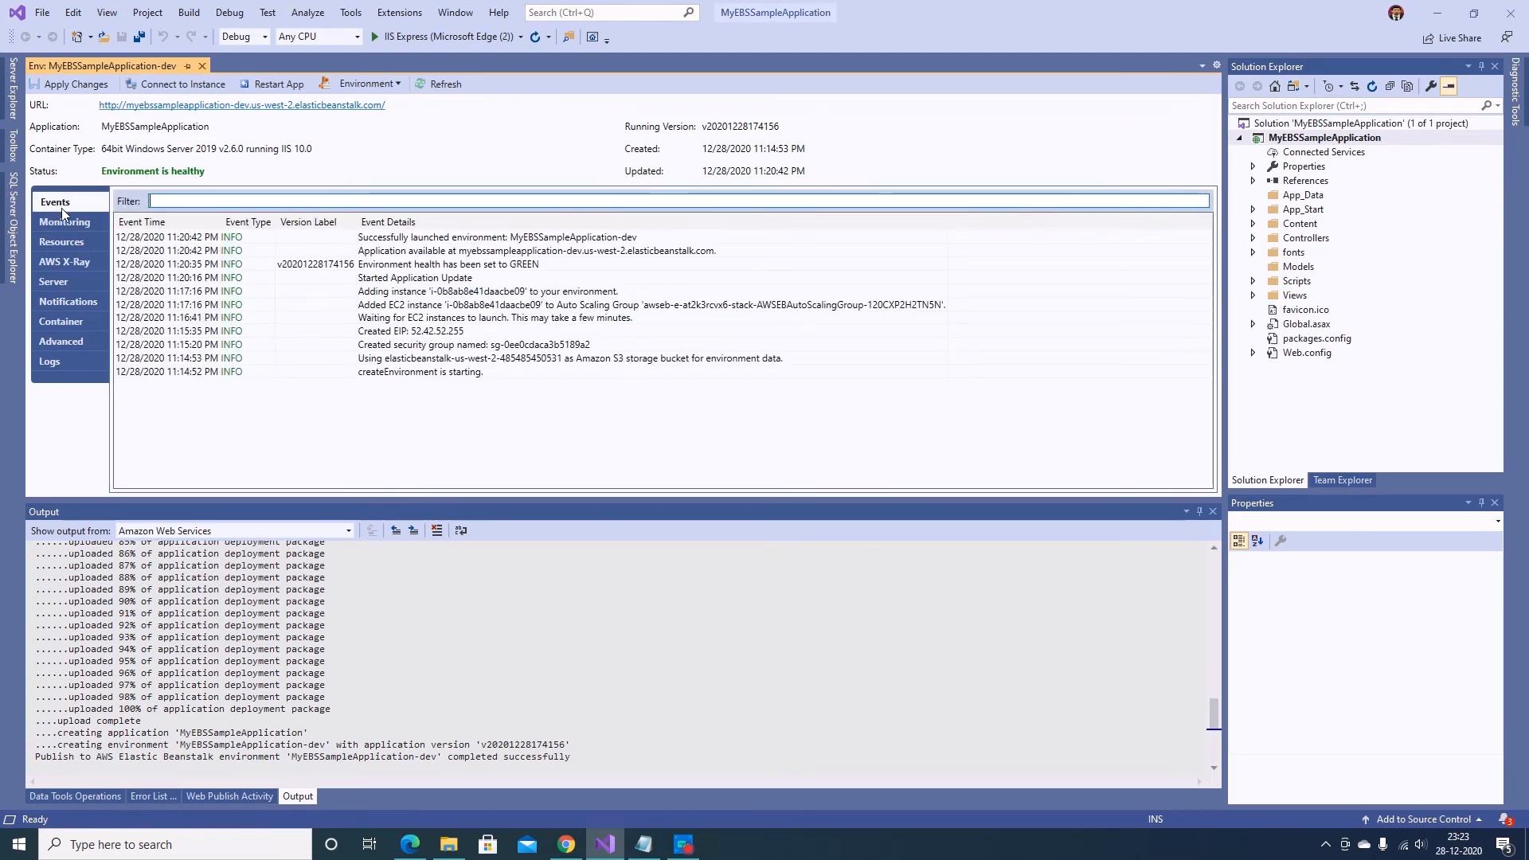
Open Index.cshtml from the project's Views/Home folder for editing
{"action": "left_click", "coordinate": [683, 844]}
{"action": "left_click", "coordinate": [1253, 295]}
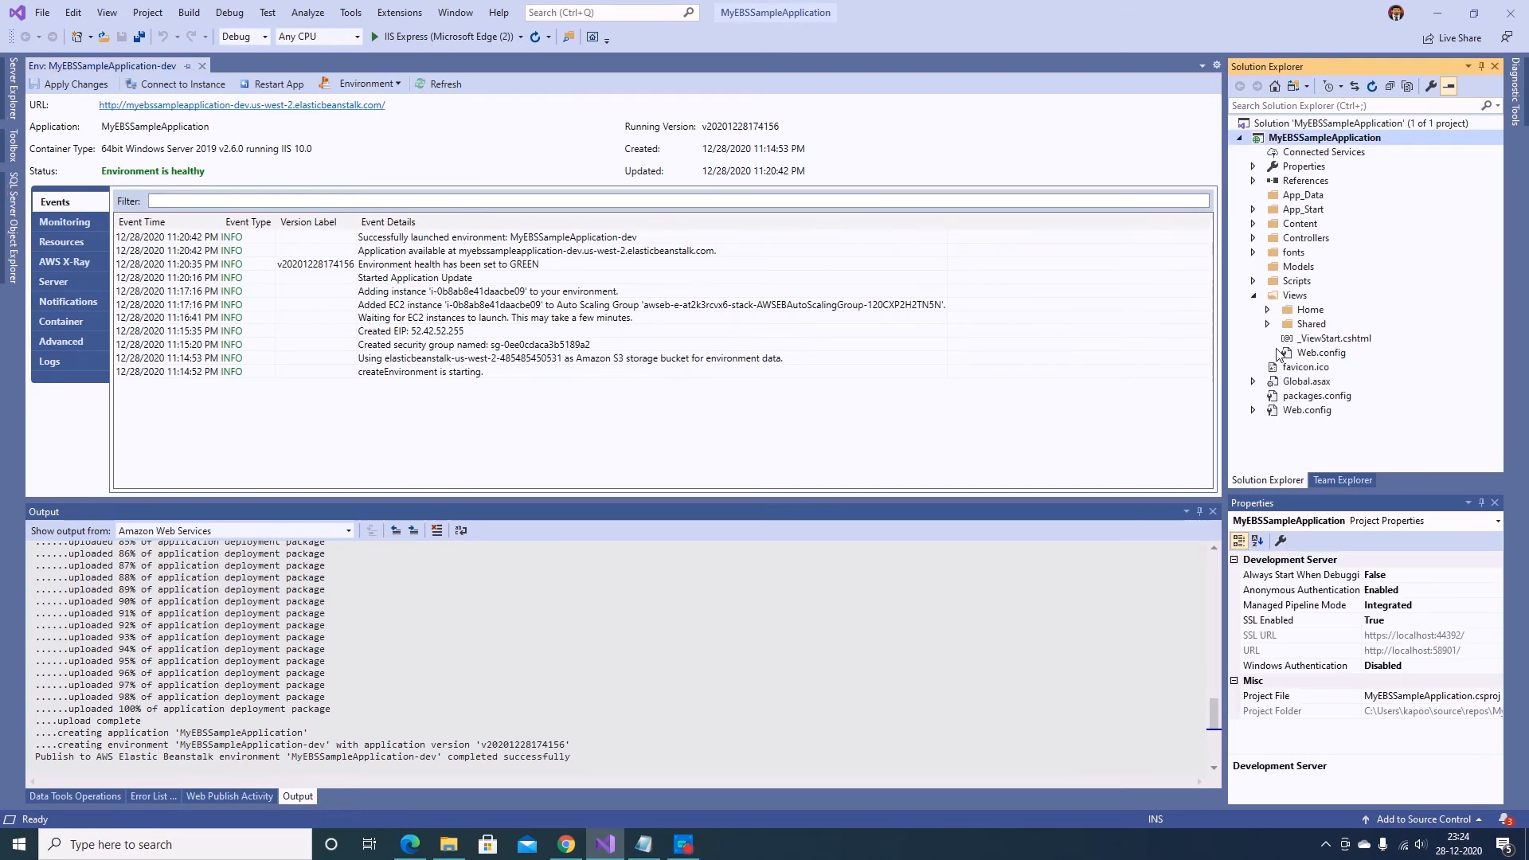
{"action": "left_click", "coordinate": [1267, 310]}
{"action": "left_click", "coordinate": [1336, 354]}
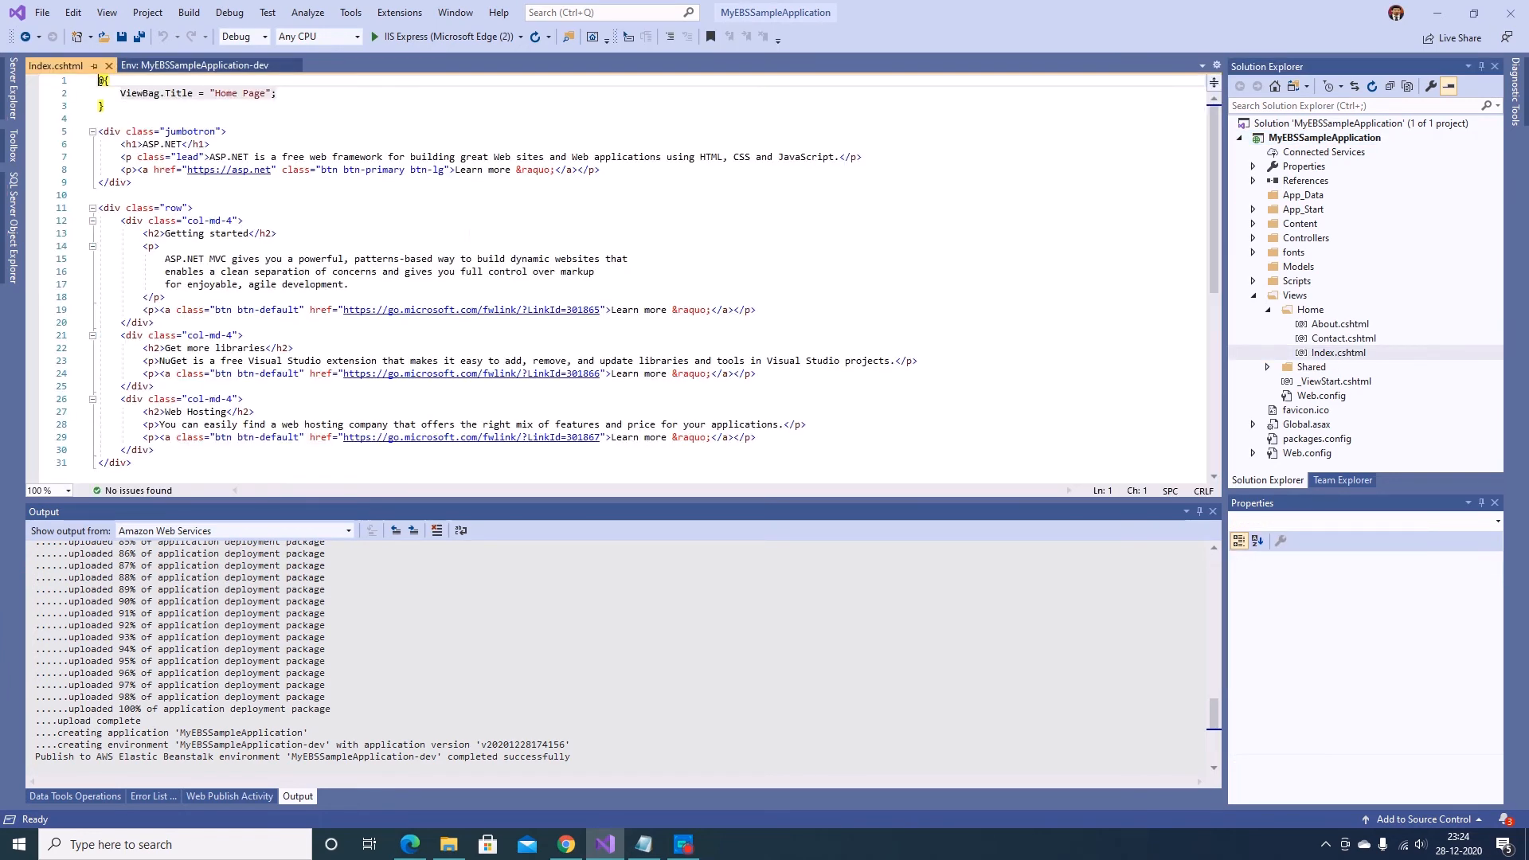
Add an h2 heading reading "This is the updated version" below the ASP.NET heading in Index.cshtml, then save and close the file
{"action": "left_click", "coordinate": [262, 145]}
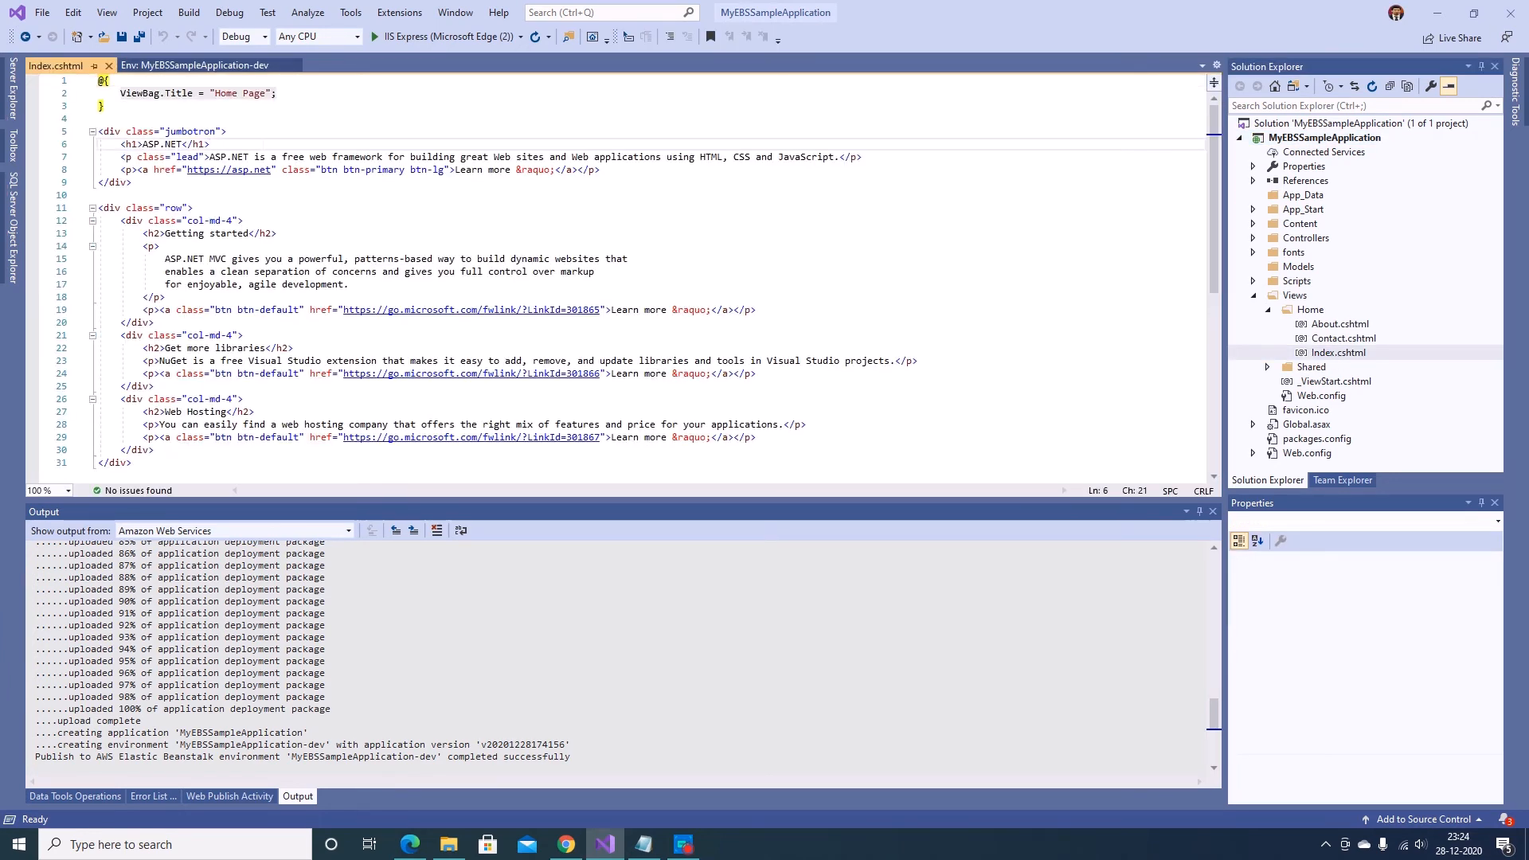
{"action": "key", "text": "Return"}
{"action": "type", "text": "<h2"}
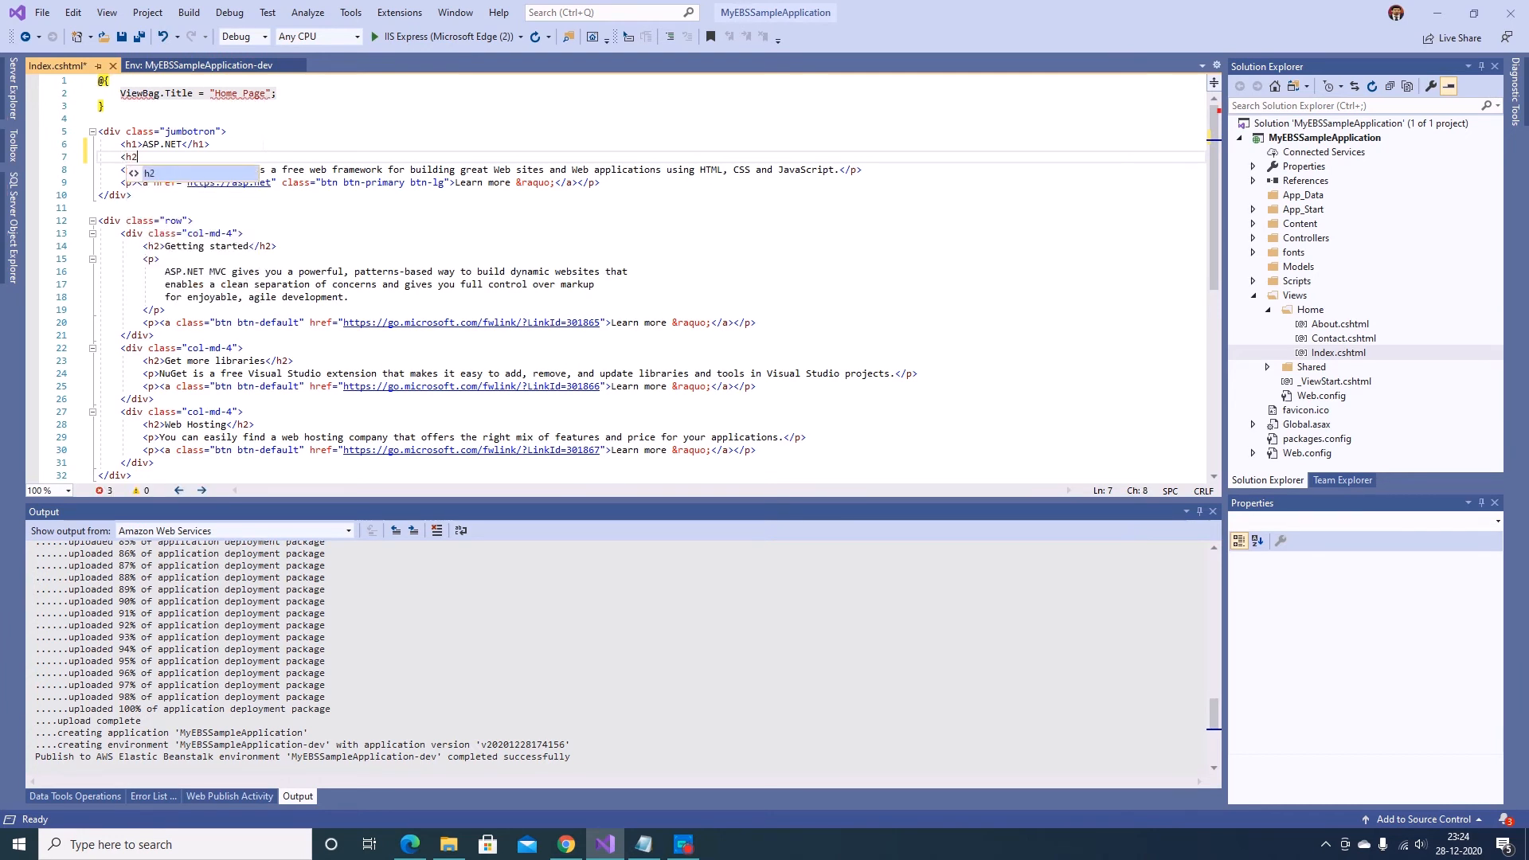
{"action": "type", "text": ">This is the updated"}
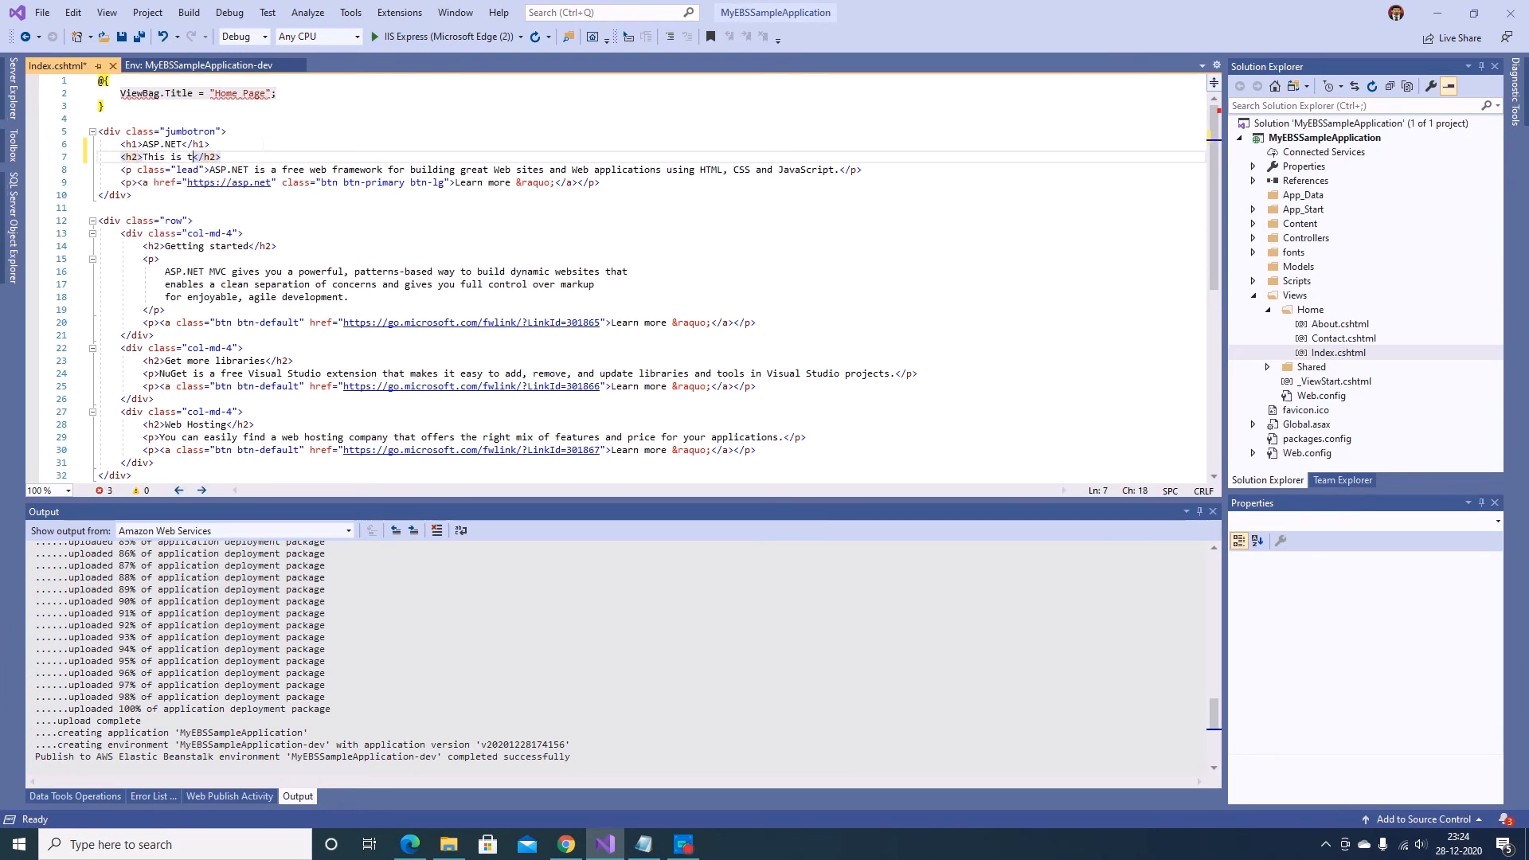
{"action": "type", "text": " version"}
{"action": "key", "text": "ctrl+s"}
{"action": "left_click", "coordinate": [109, 67]}
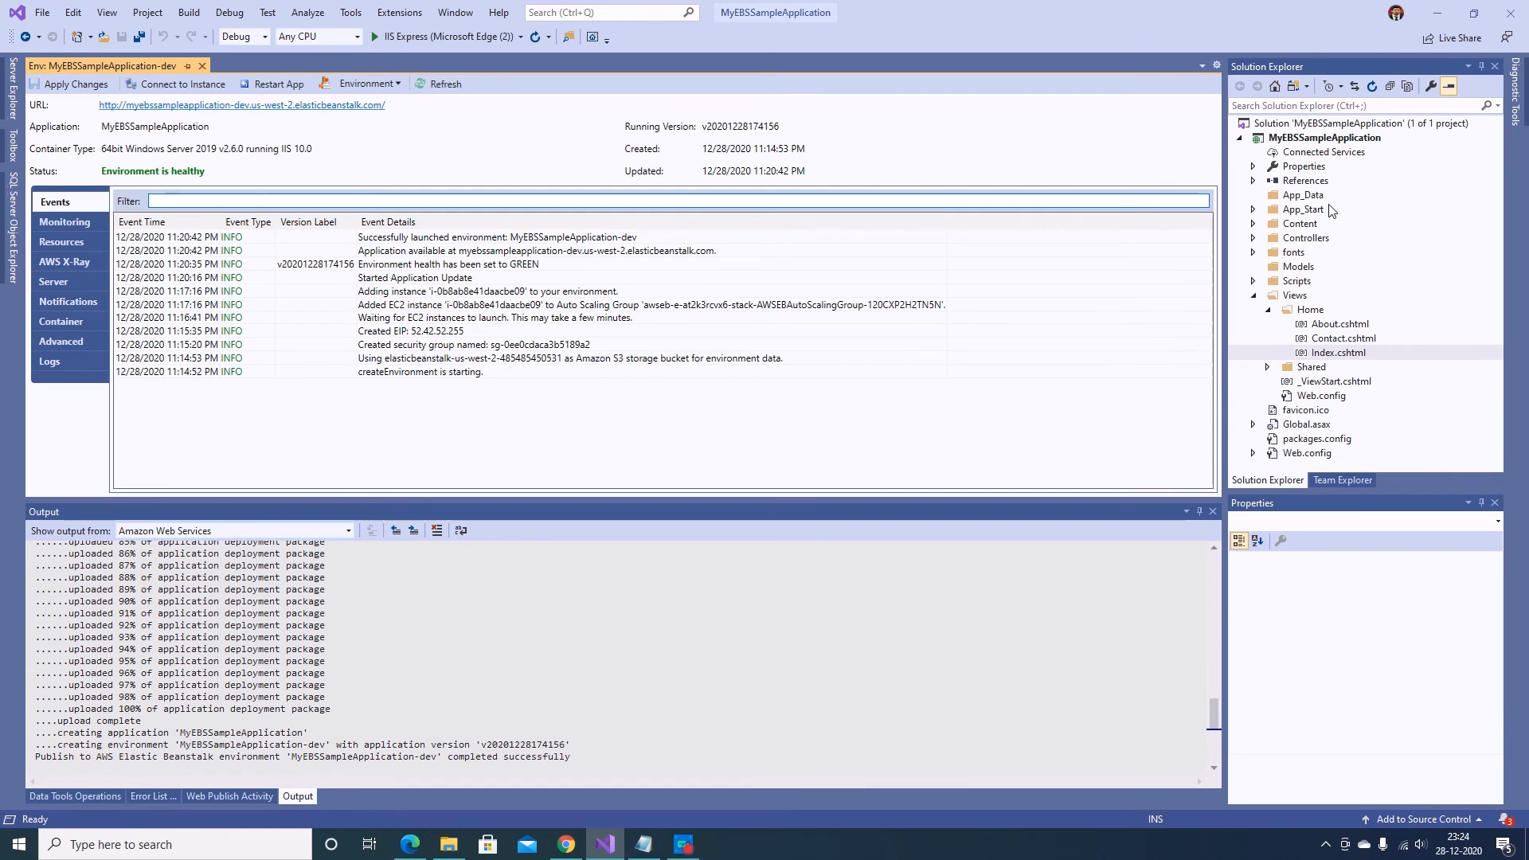
Start republishing the project to AWS Elastic Beanstalk, redeploying to the existing MyEBSSampleApplication-dev environment, and continue to the application options
{"action": "right_click", "coordinate": [1303, 140]}
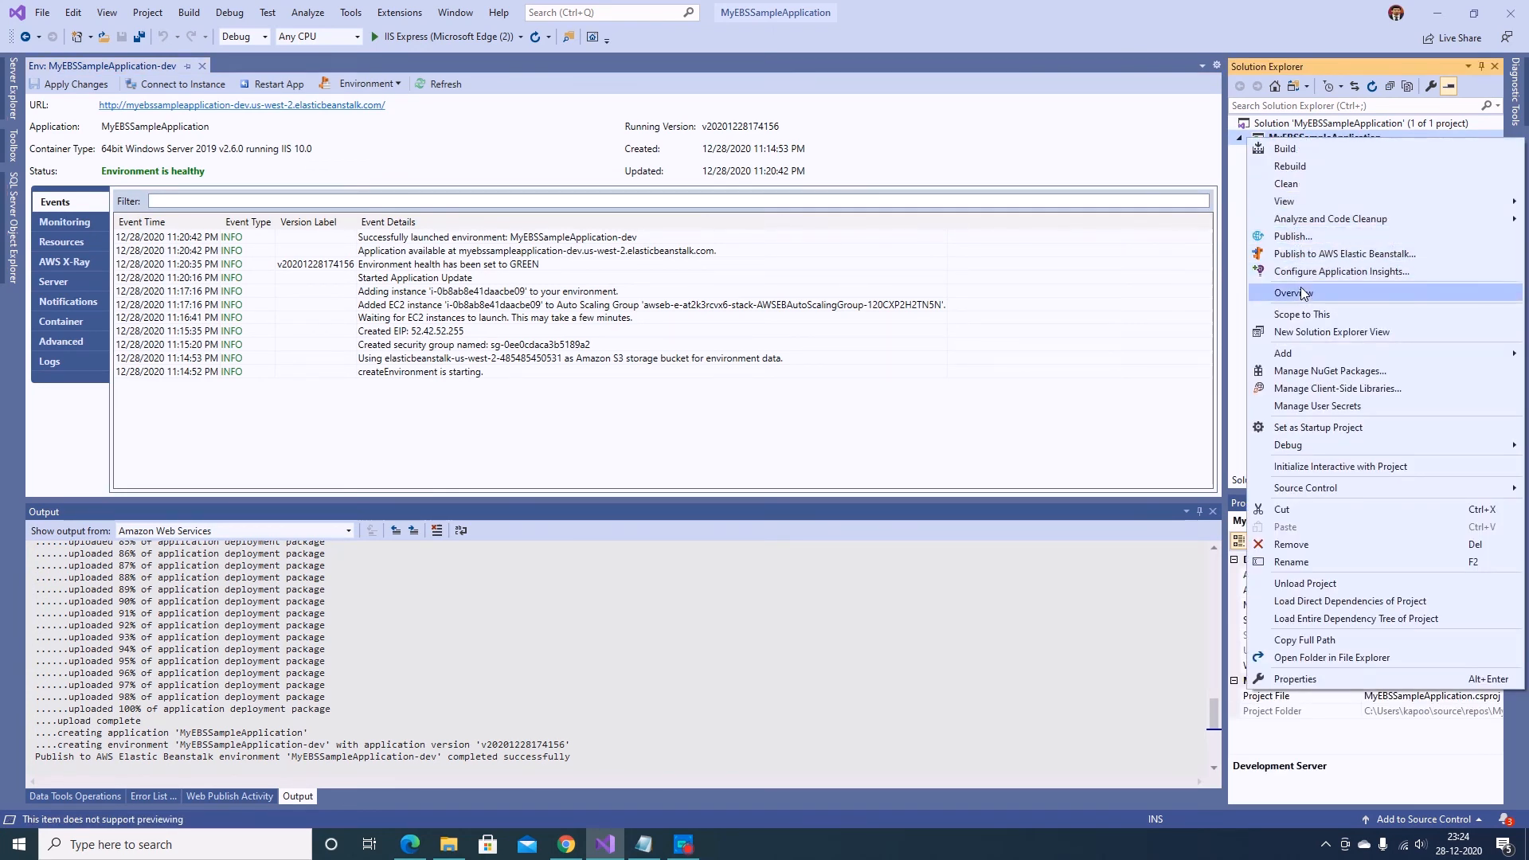
{"action": "left_click", "coordinate": [1303, 256]}
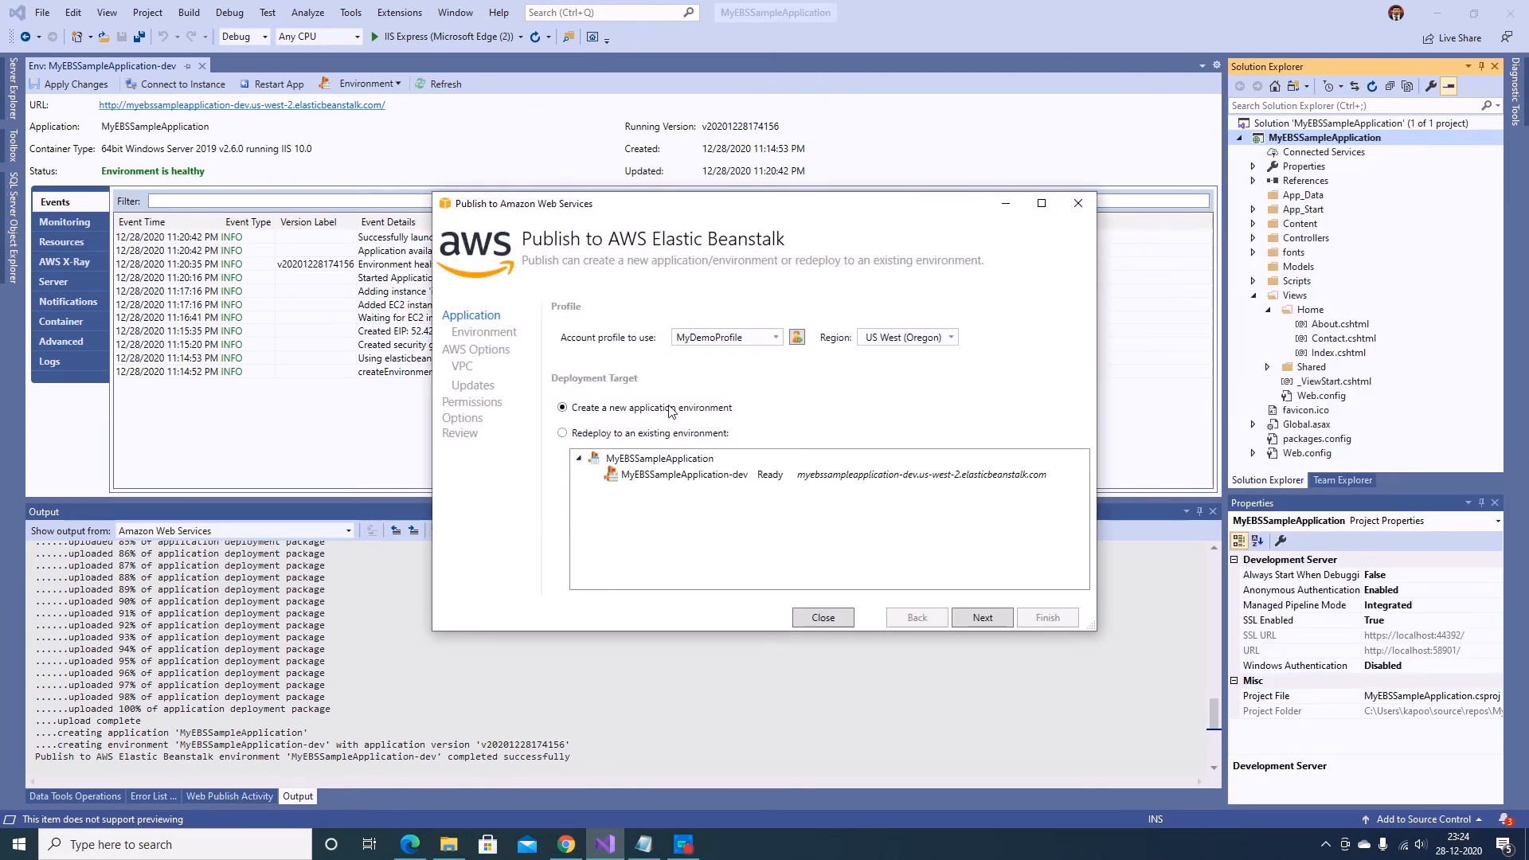
{"action": "left_click", "coordinate": [619, 434]}
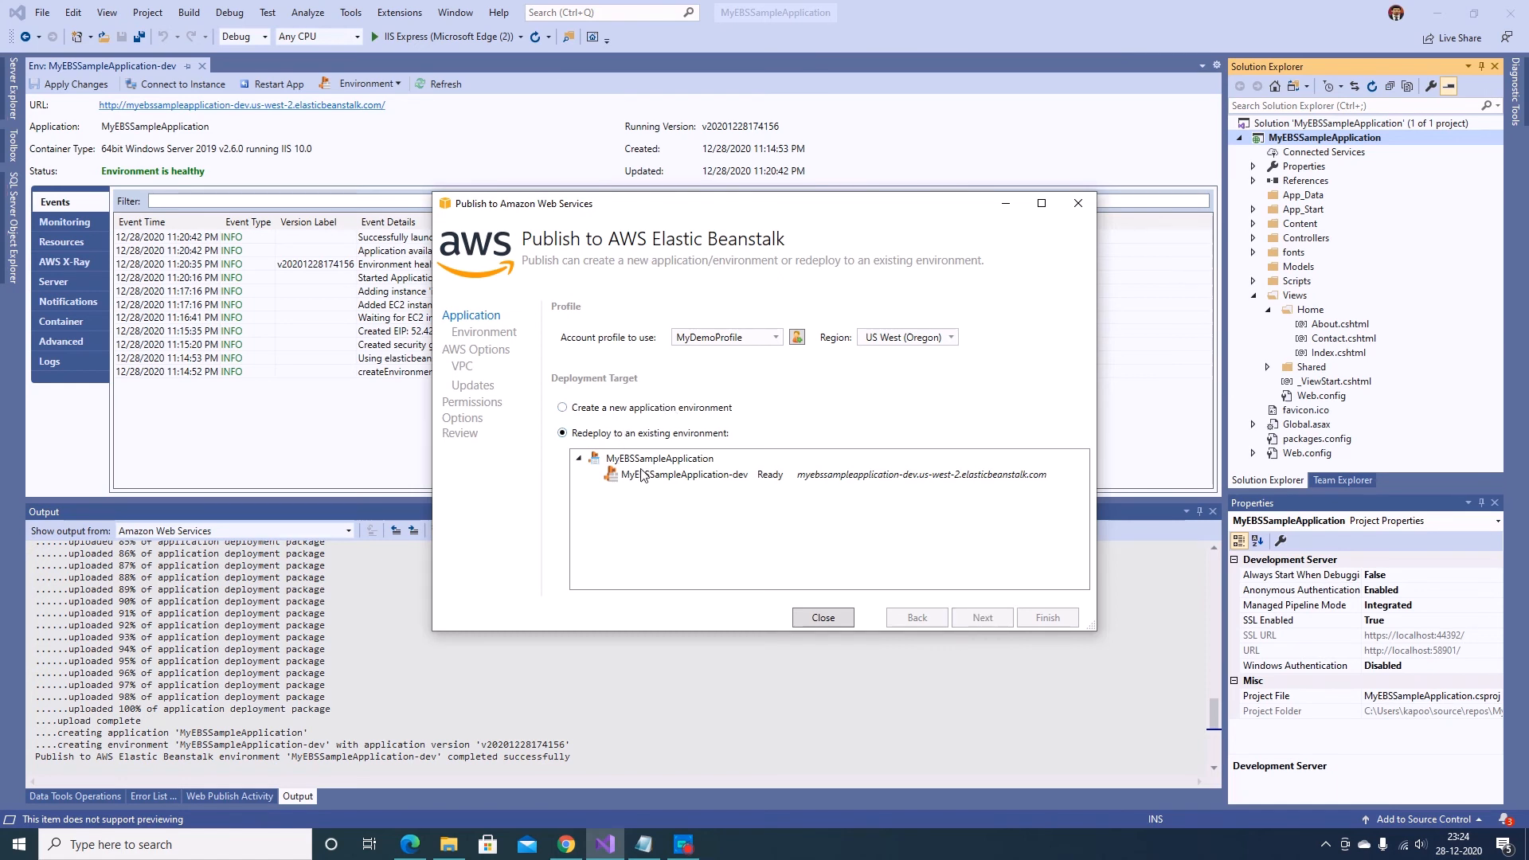
{"action": "left_click", "coordinate": [686, 480]}
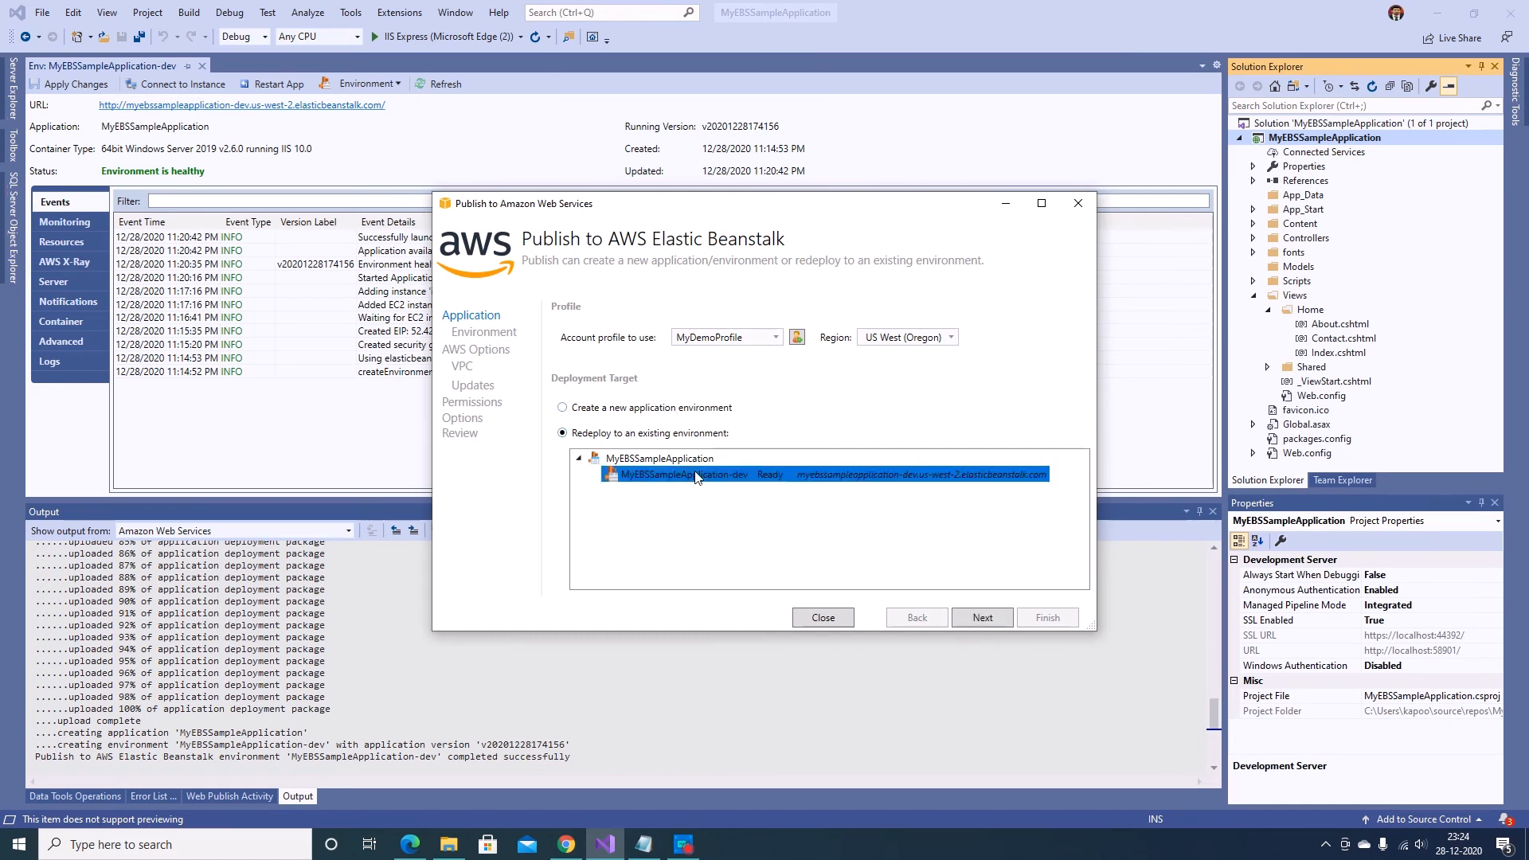
{"action": "left_click", "coordinate": [981, 618]}
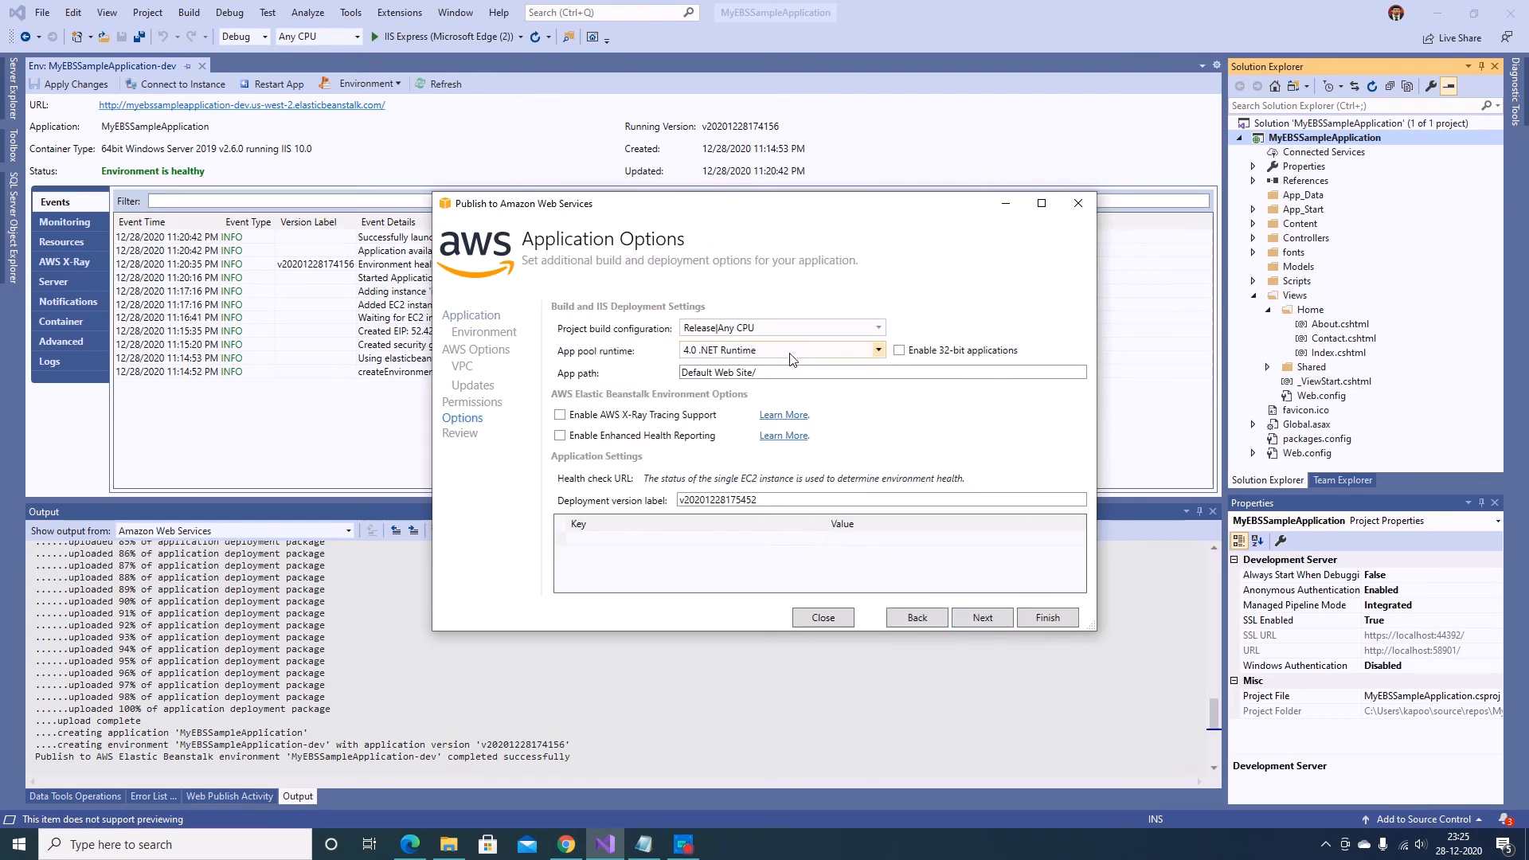
Replace the deployment version label with "updated"
{"action": "double_click", "coordinate": [771, 503]}
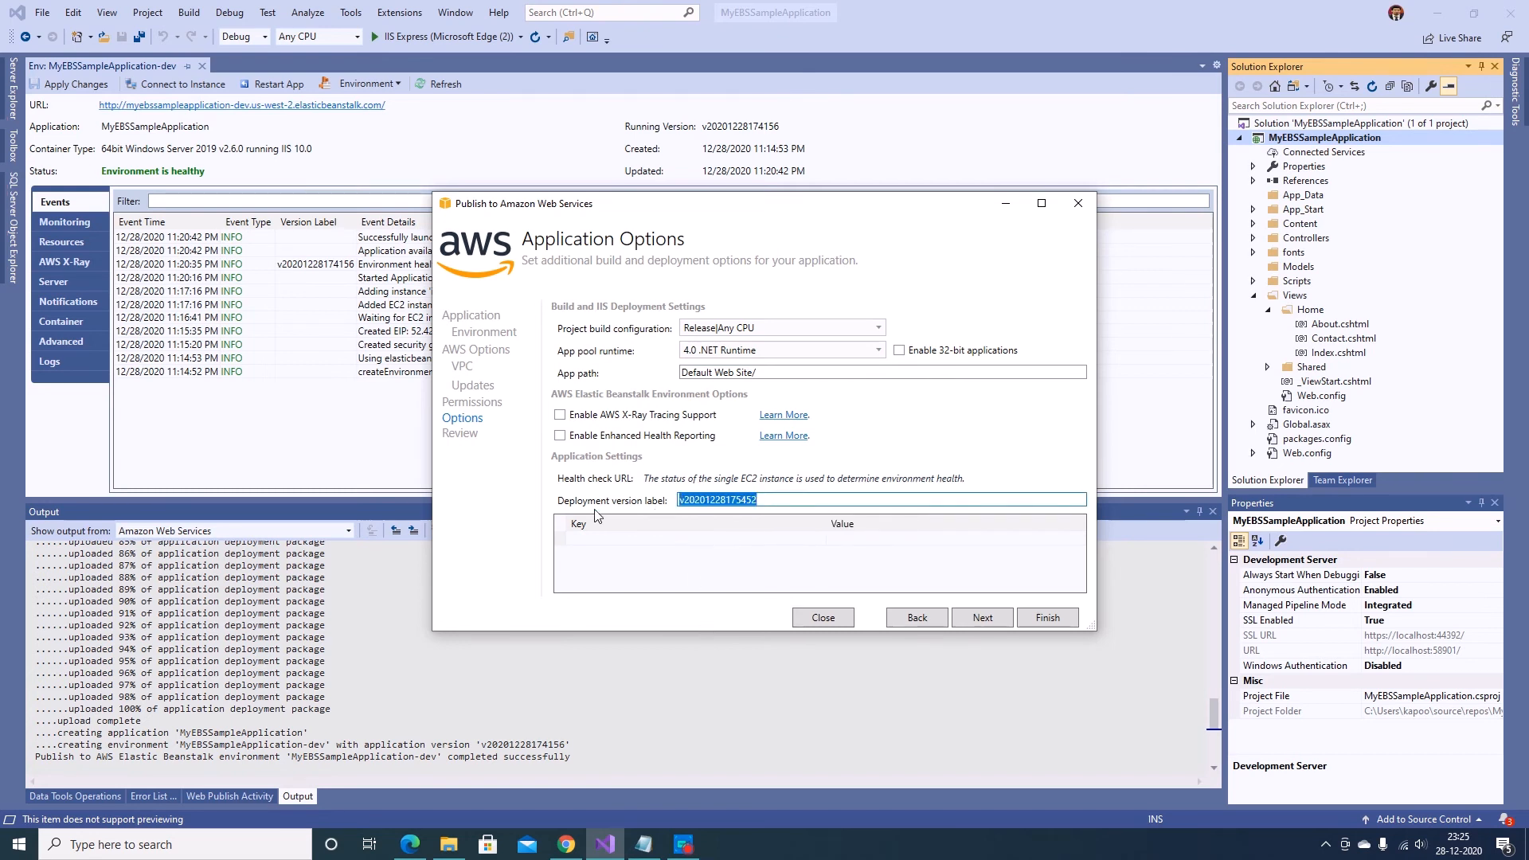
{"action": "left_click", "coordinate": [809, 500]}
{"action": "left_click_drag", "start_coordinate": [806, 500], "coordinate": [662, 504]}
{"action": "type", "text": "updated"}
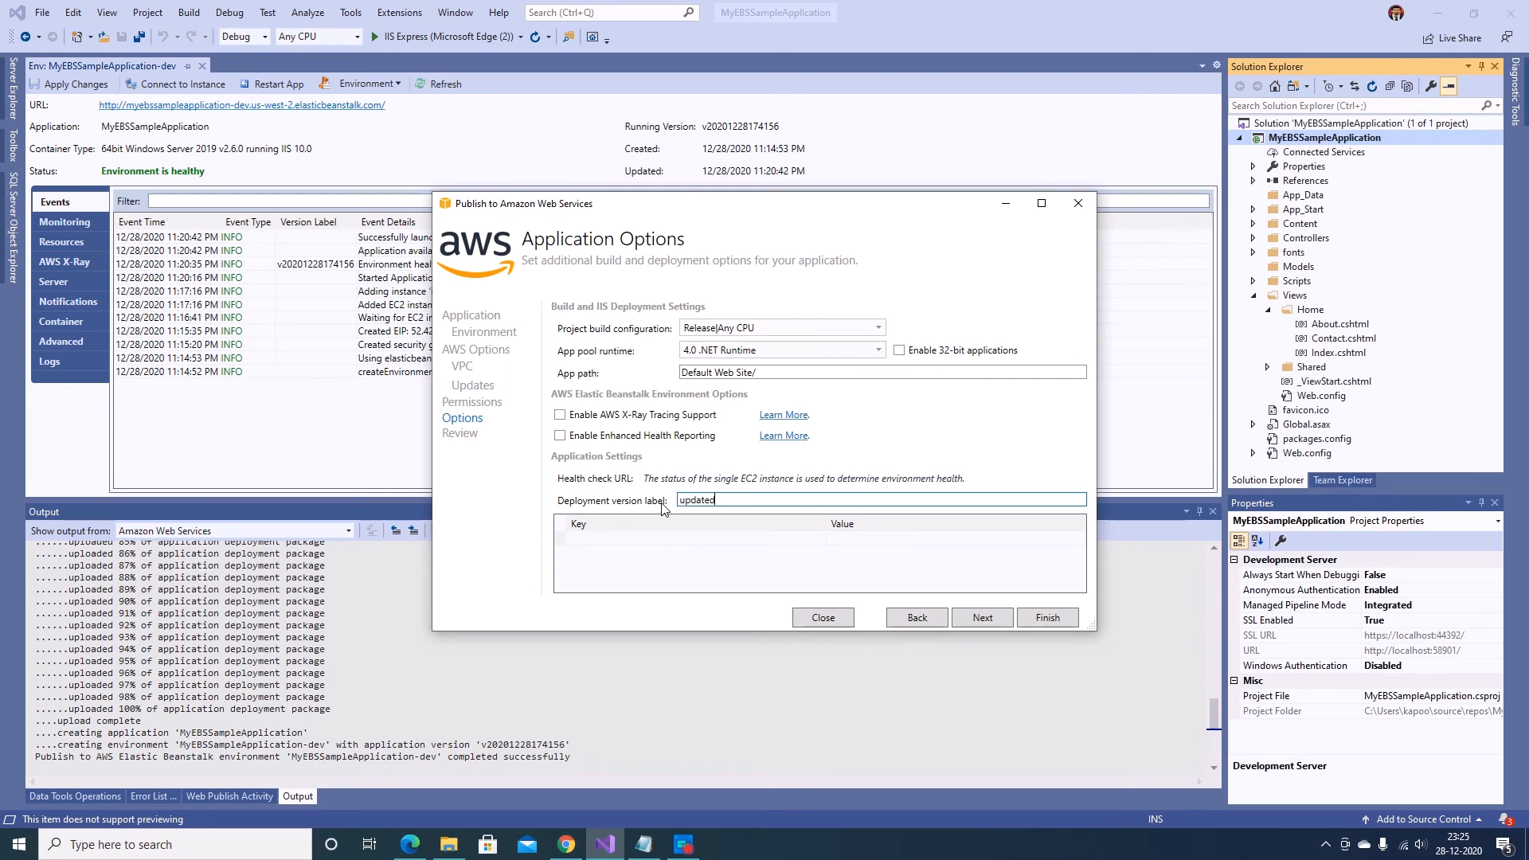
Complete the deployment version label as "updatedversion" and deploy the application to the existing environment
{"action": "type", "text": "version"}
{"action": "left_click", "coordinate": [984, 618]}
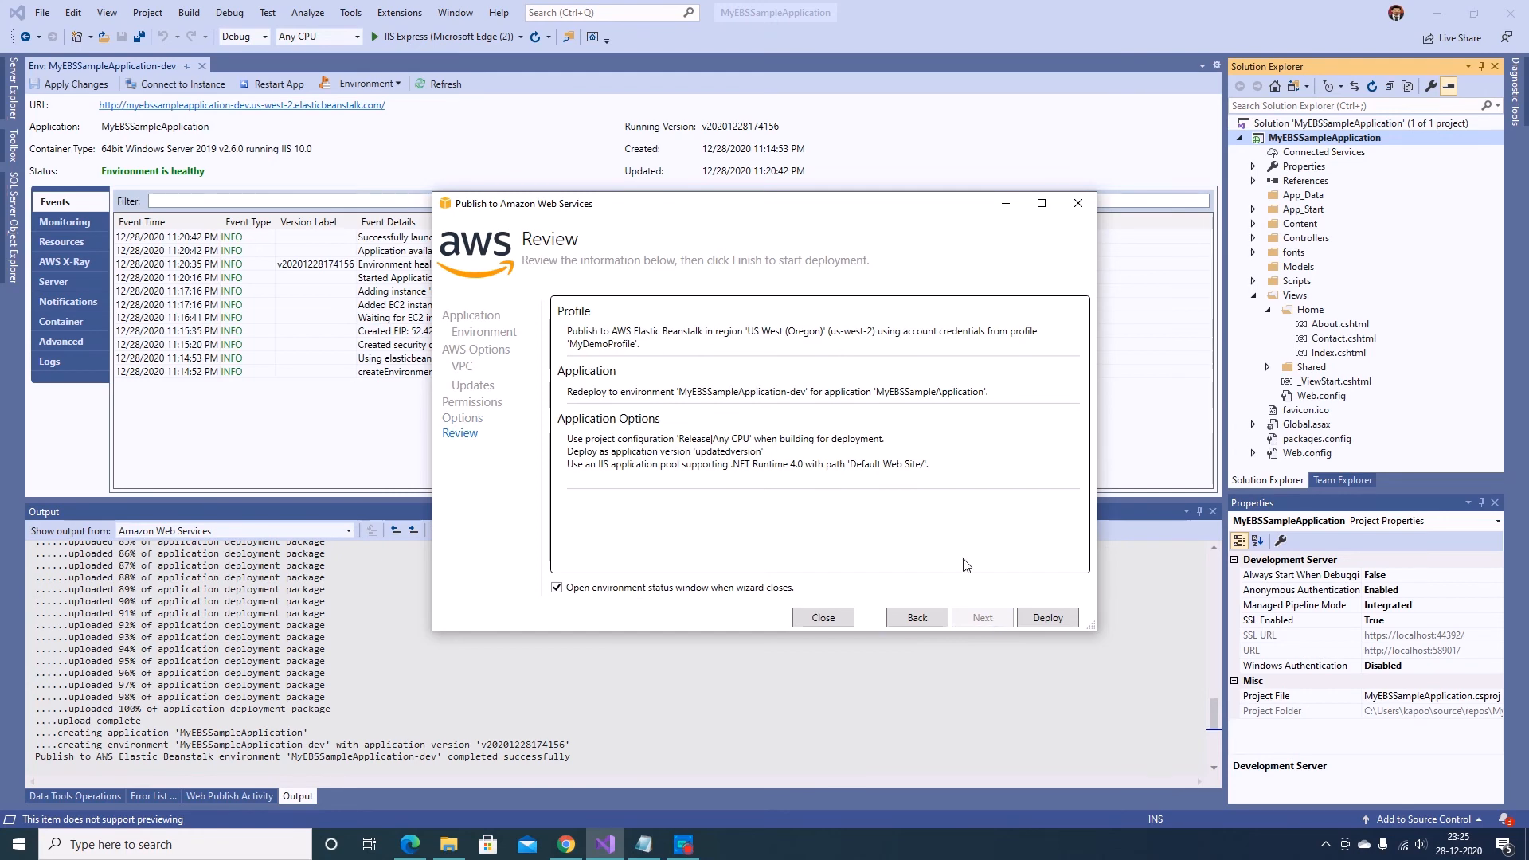
{"action": "left_click", "coordinate": [1030, 620]}
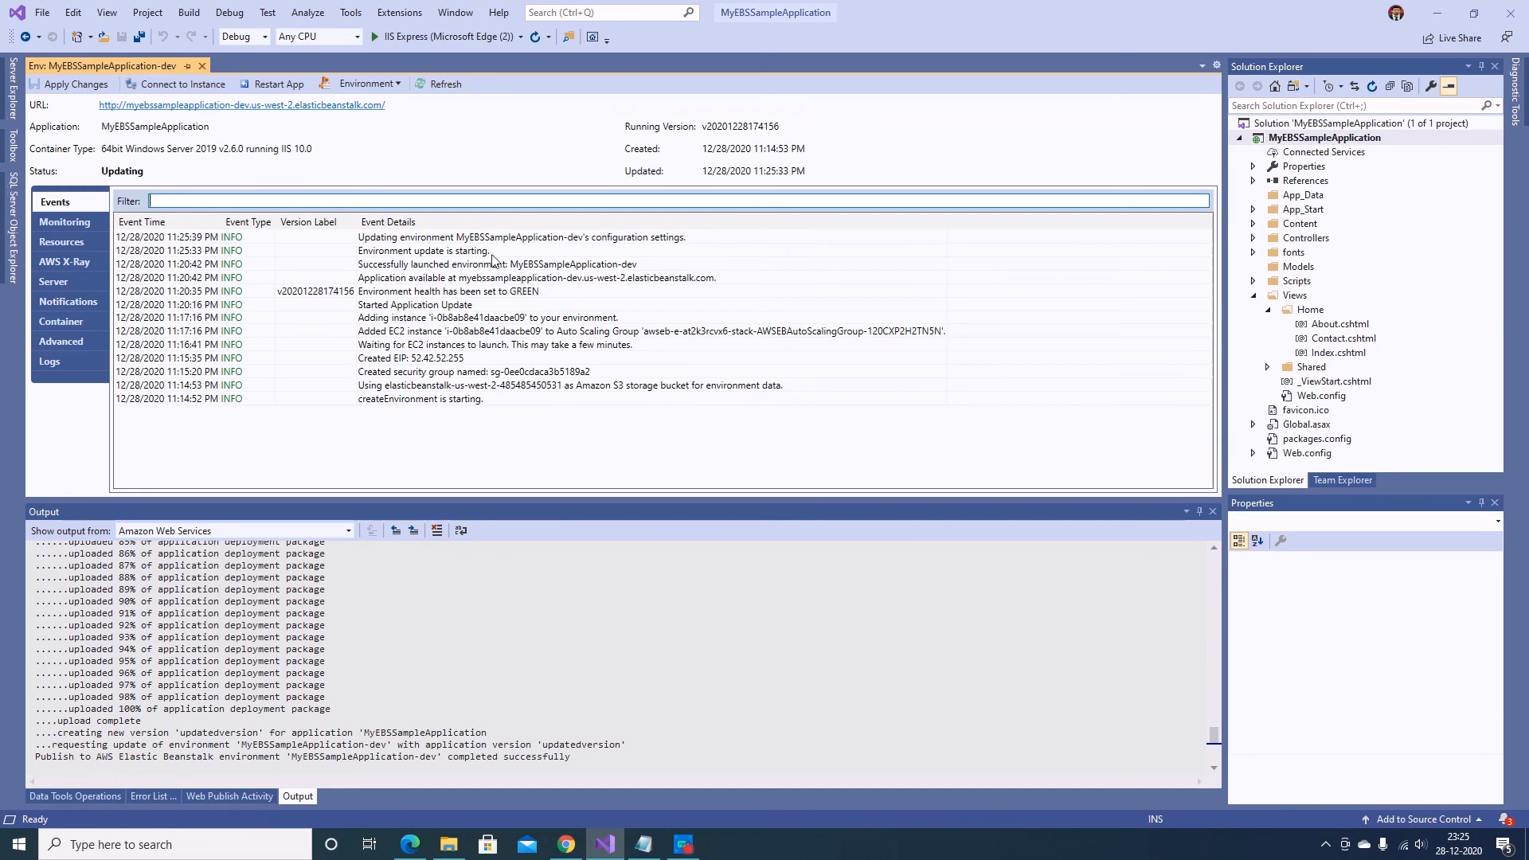
Check the environment's status and running version, and open its URL in the browser to inspect the redeployed home page's heading
{"action": "left_click", "coordinate": [440, 253]}
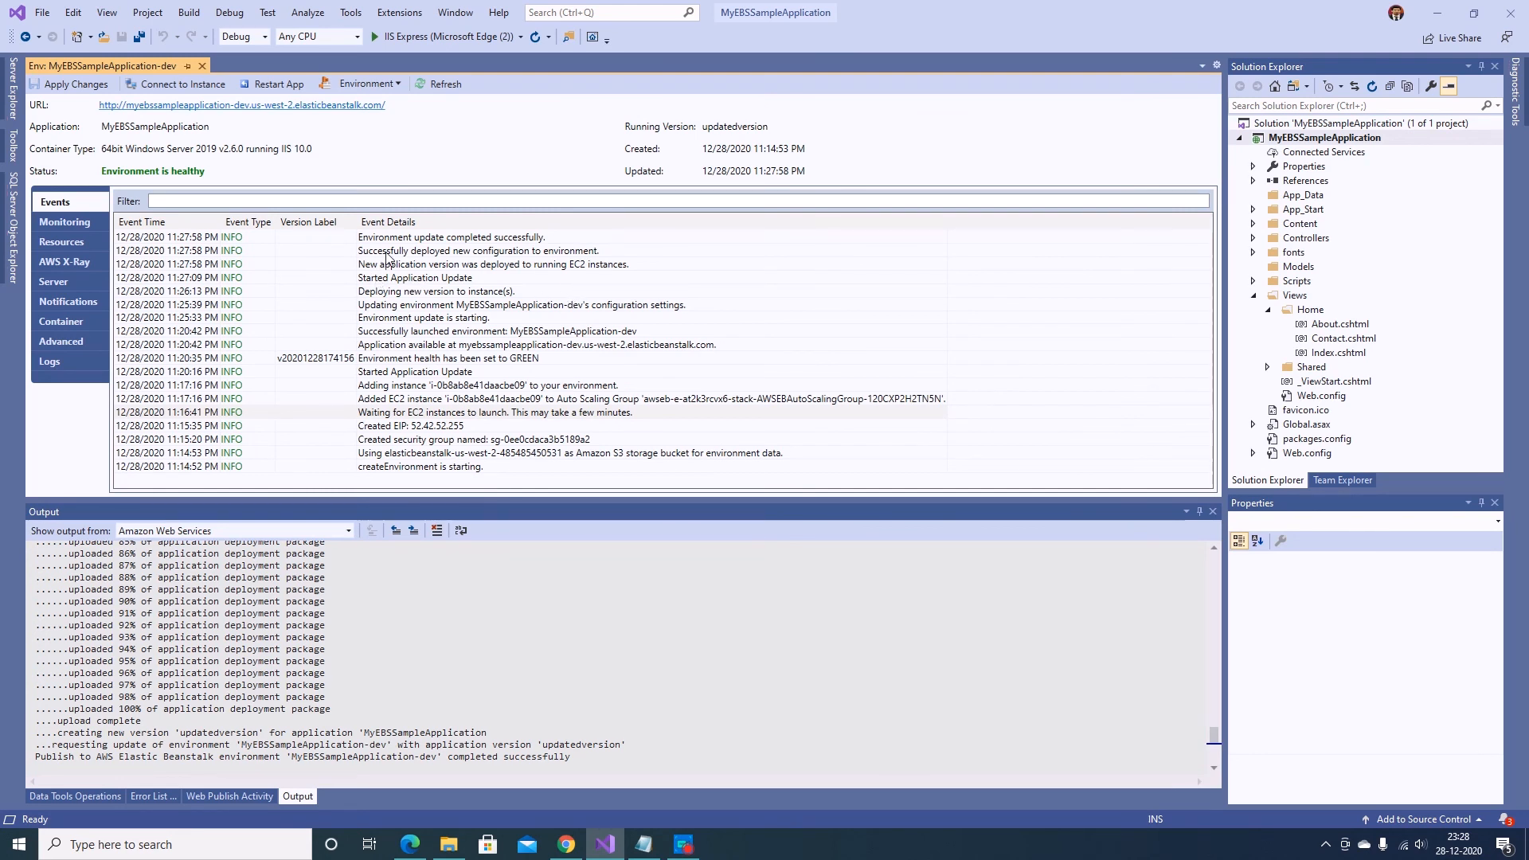
{"action": "left_click_drag", "start_coordinate": [207, 170], "coordinate": [100, 170]}
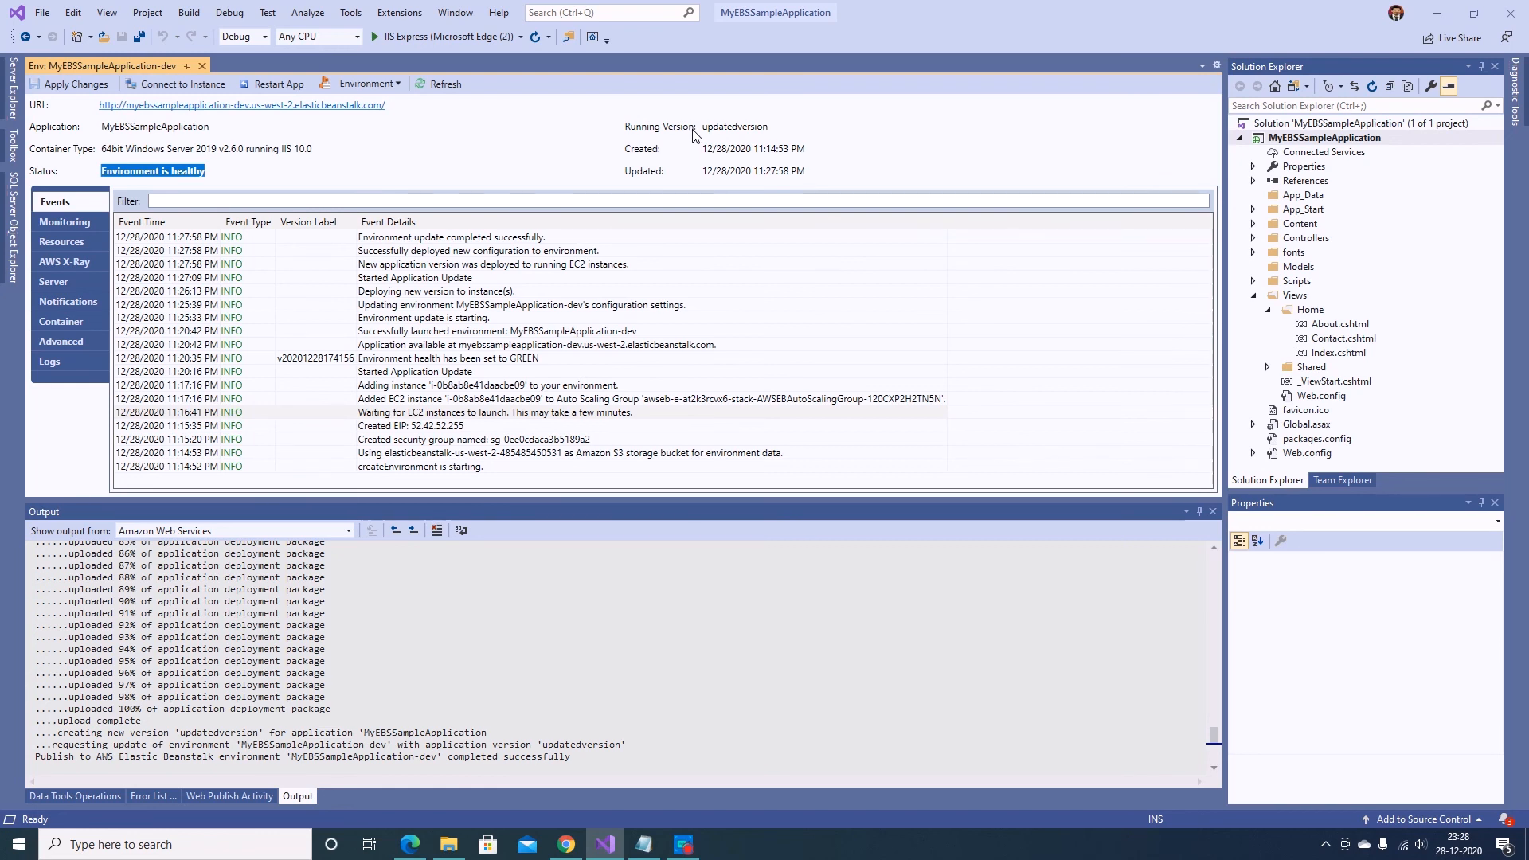
{"action": "left_click_drag", "start_coordinate": [701, 127], "coordinate": [768, 126]}
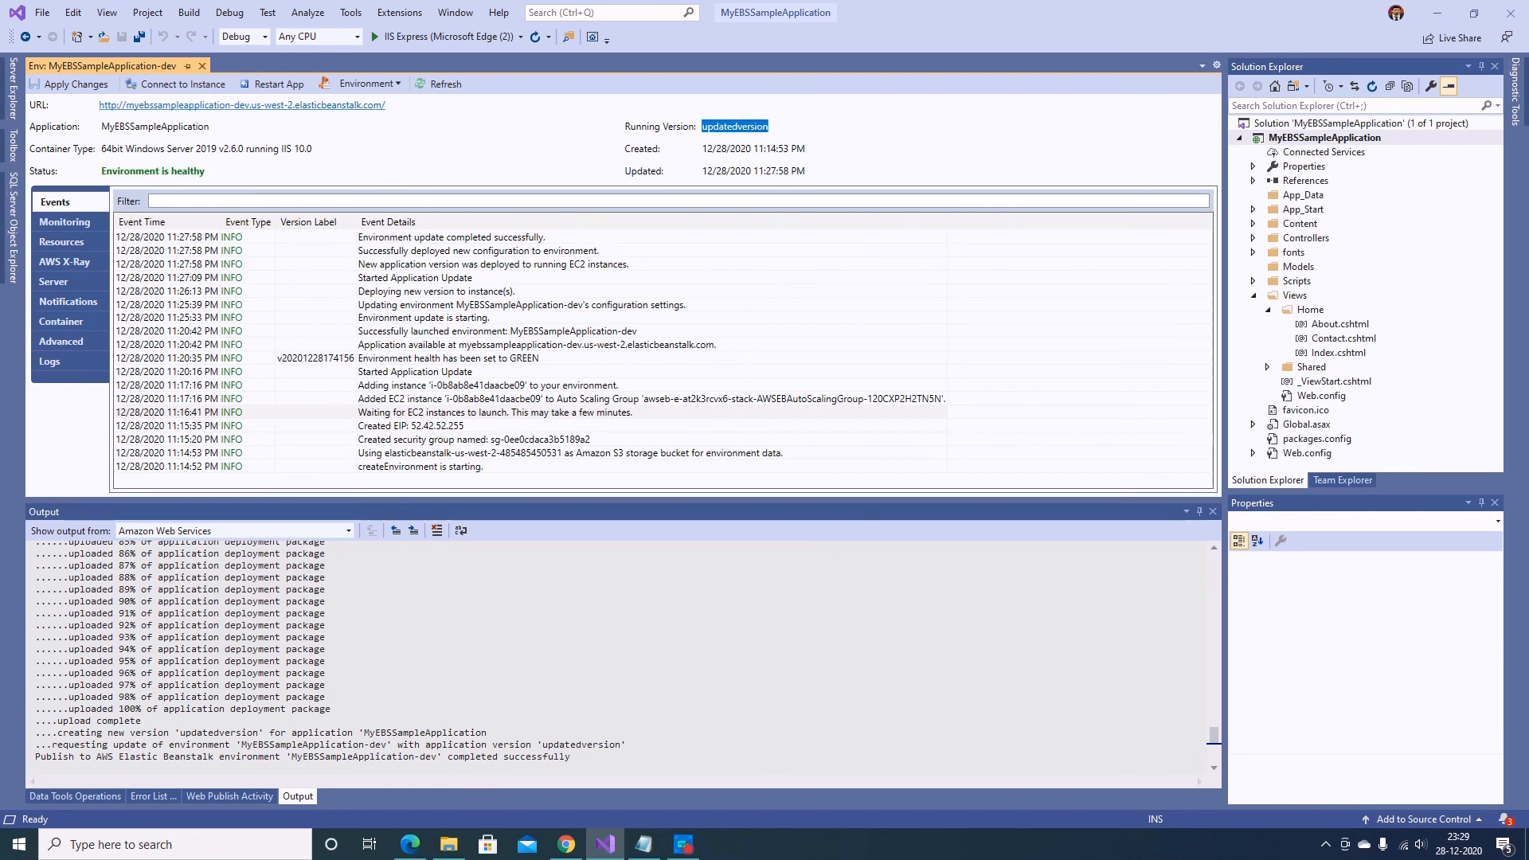
{"action": "left_click", "coordinate": [243, 107]}
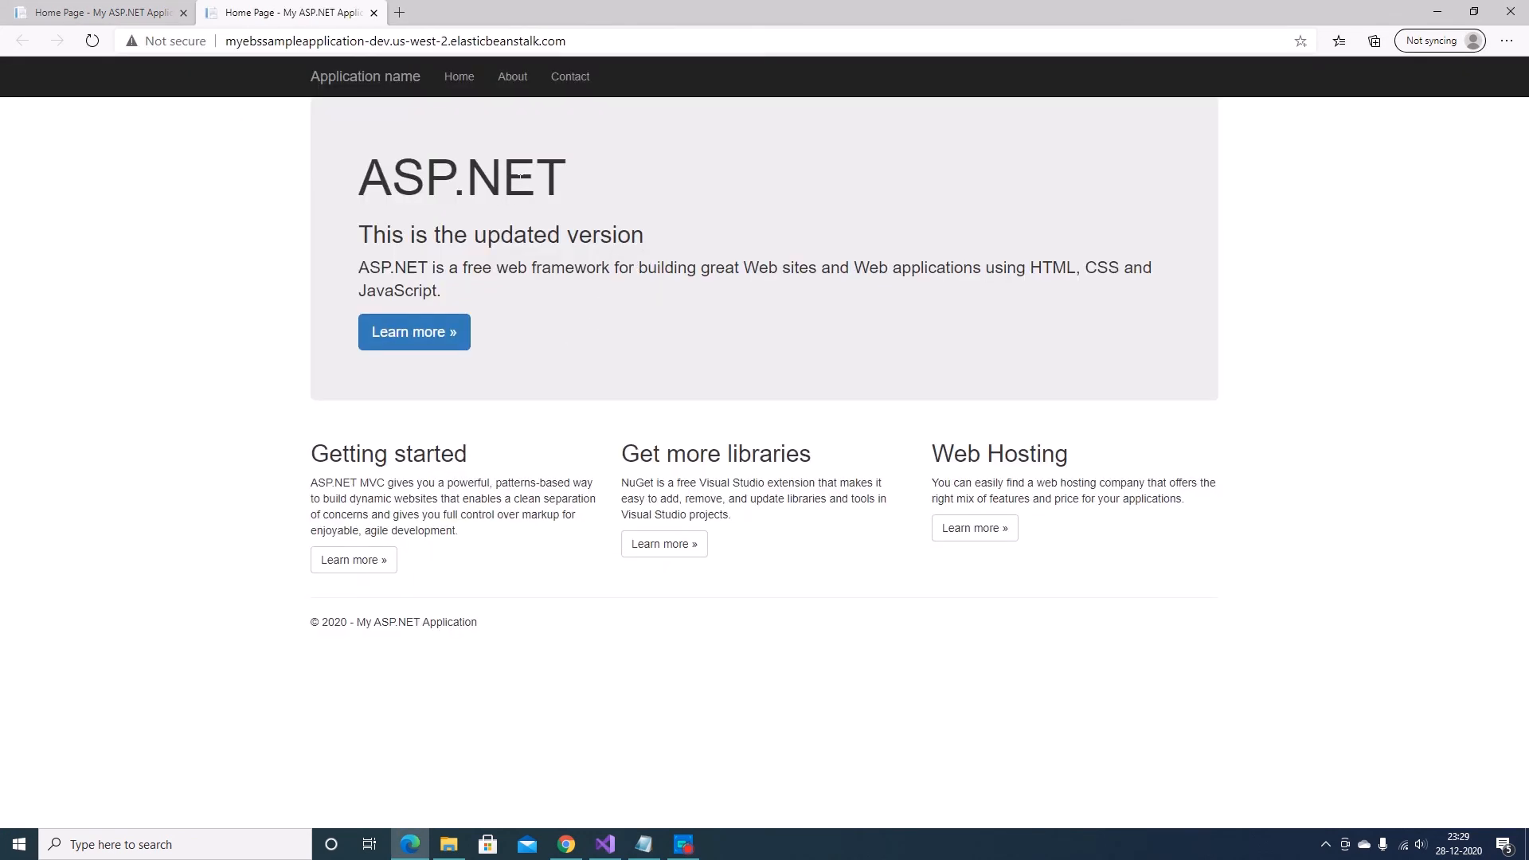
{"action": "left_click_drag", "start_coordinate": [645, 235], "coordinate": [372, 235]}
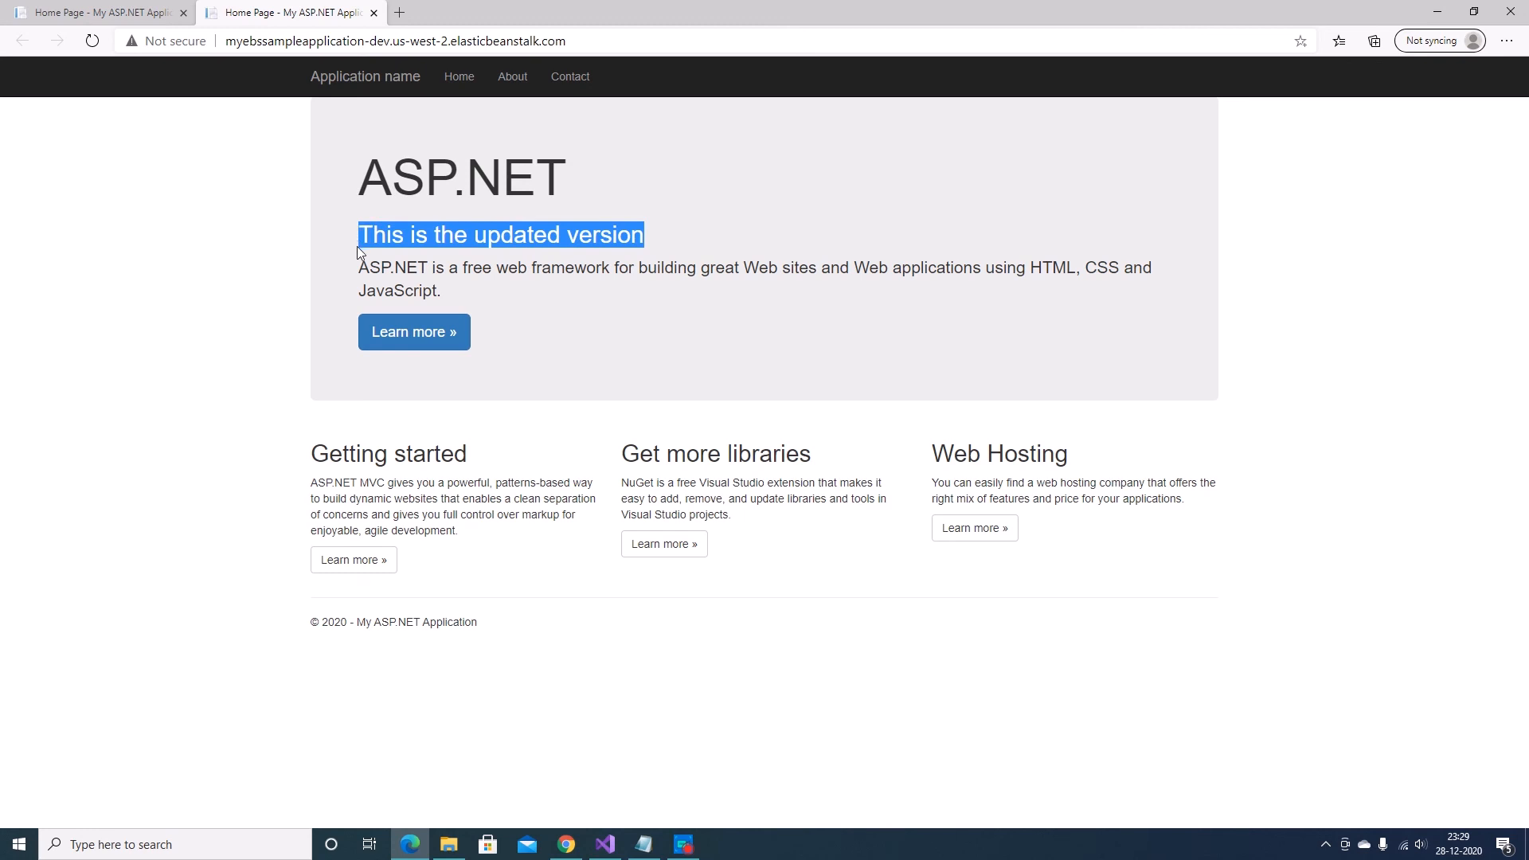
Switch back to Visual Studio, terminate the MyEBSSampleApplication-dev environment, and select the newest entry in its event list
{"action": "left_click", "coordinate": [615, 842]}
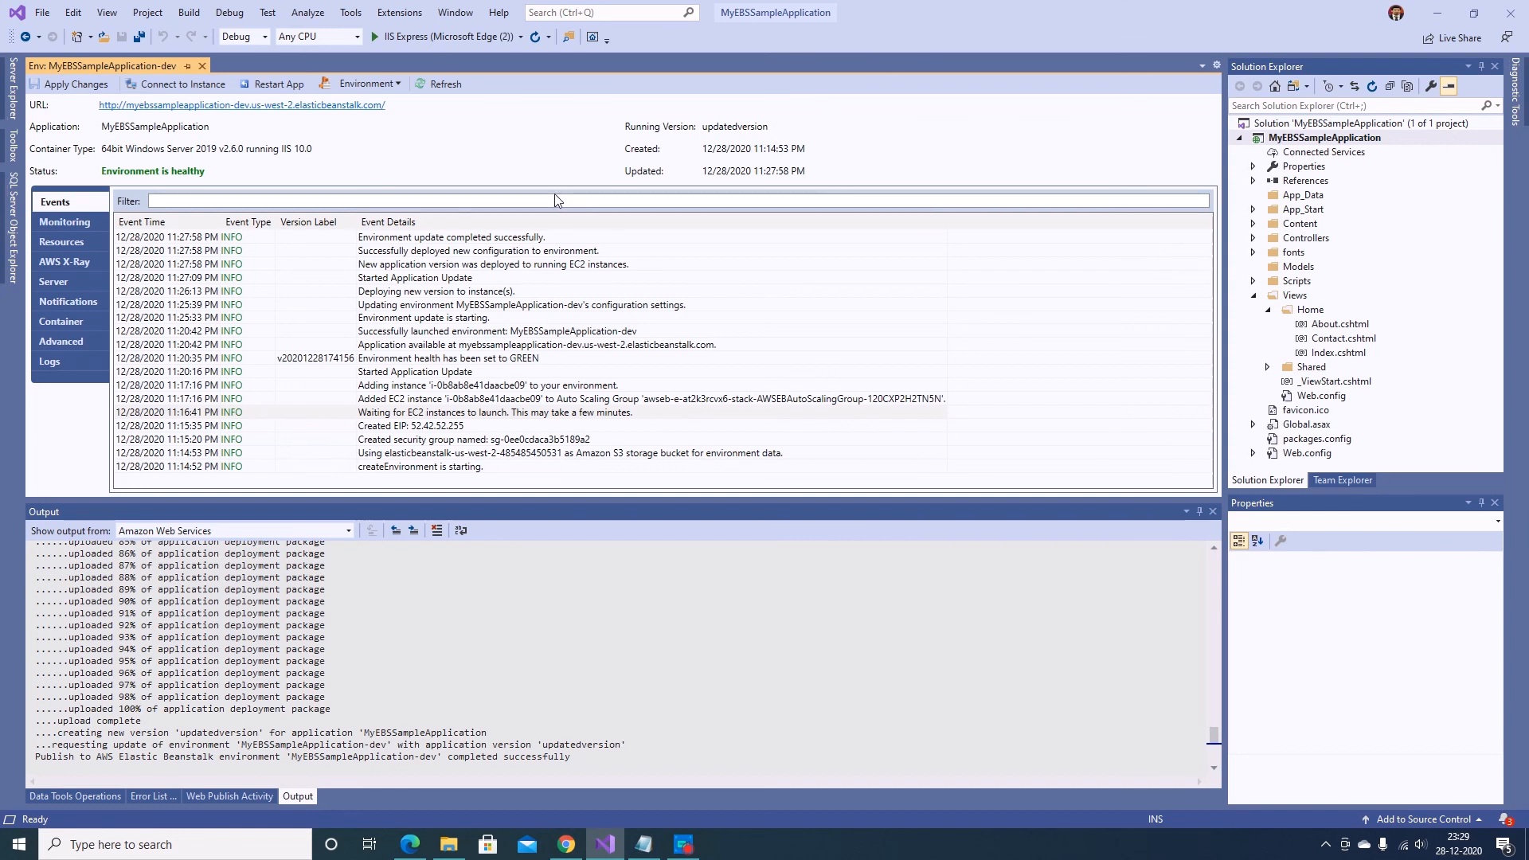
{"action": "left_click", "coordinate": [399, 83]}
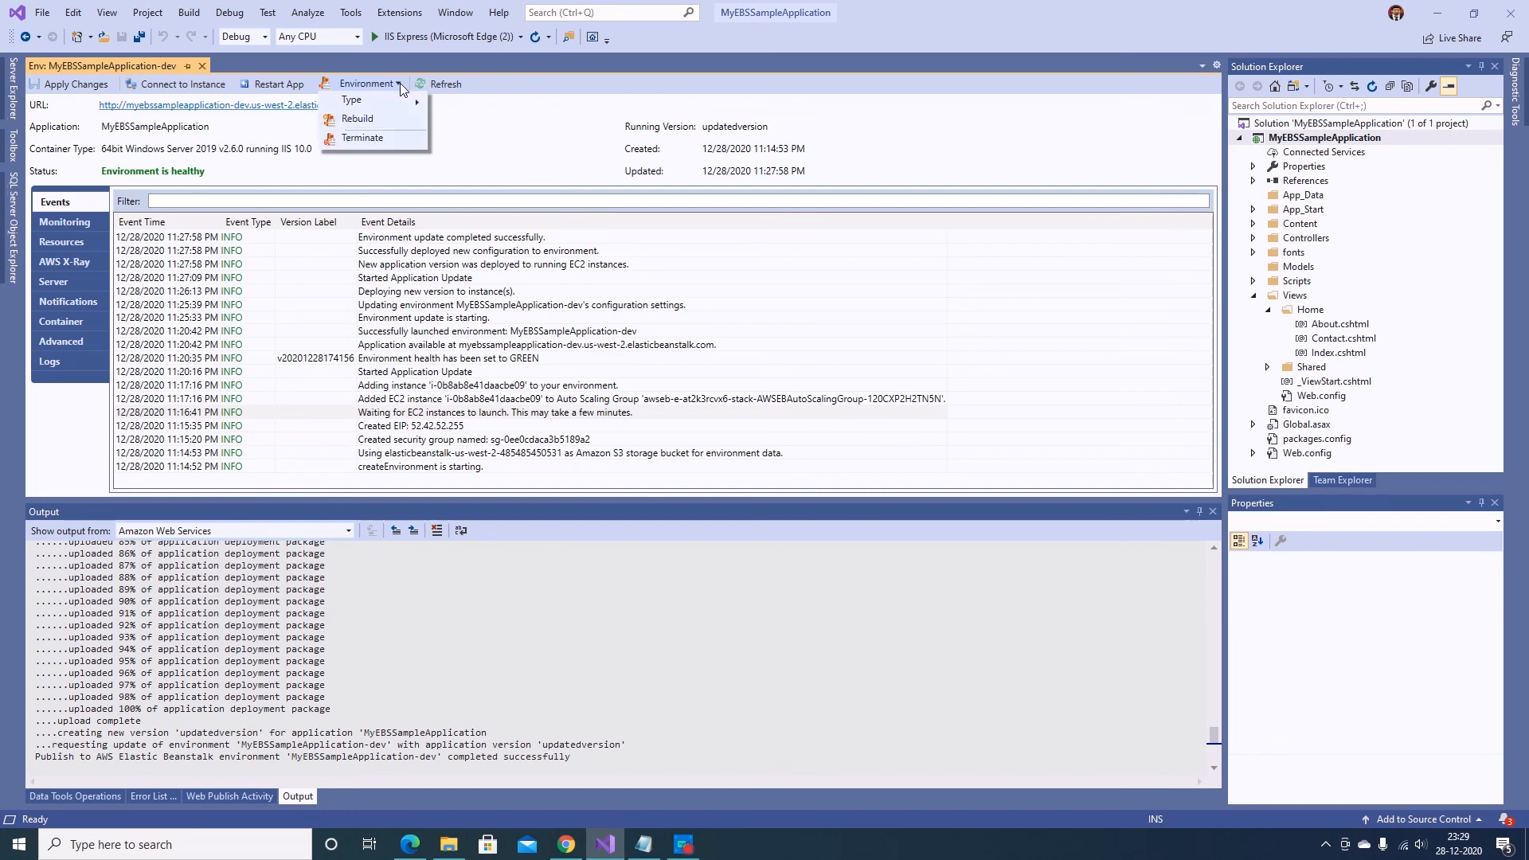
{"action": "left_click", "coordinate": [366, 137]}
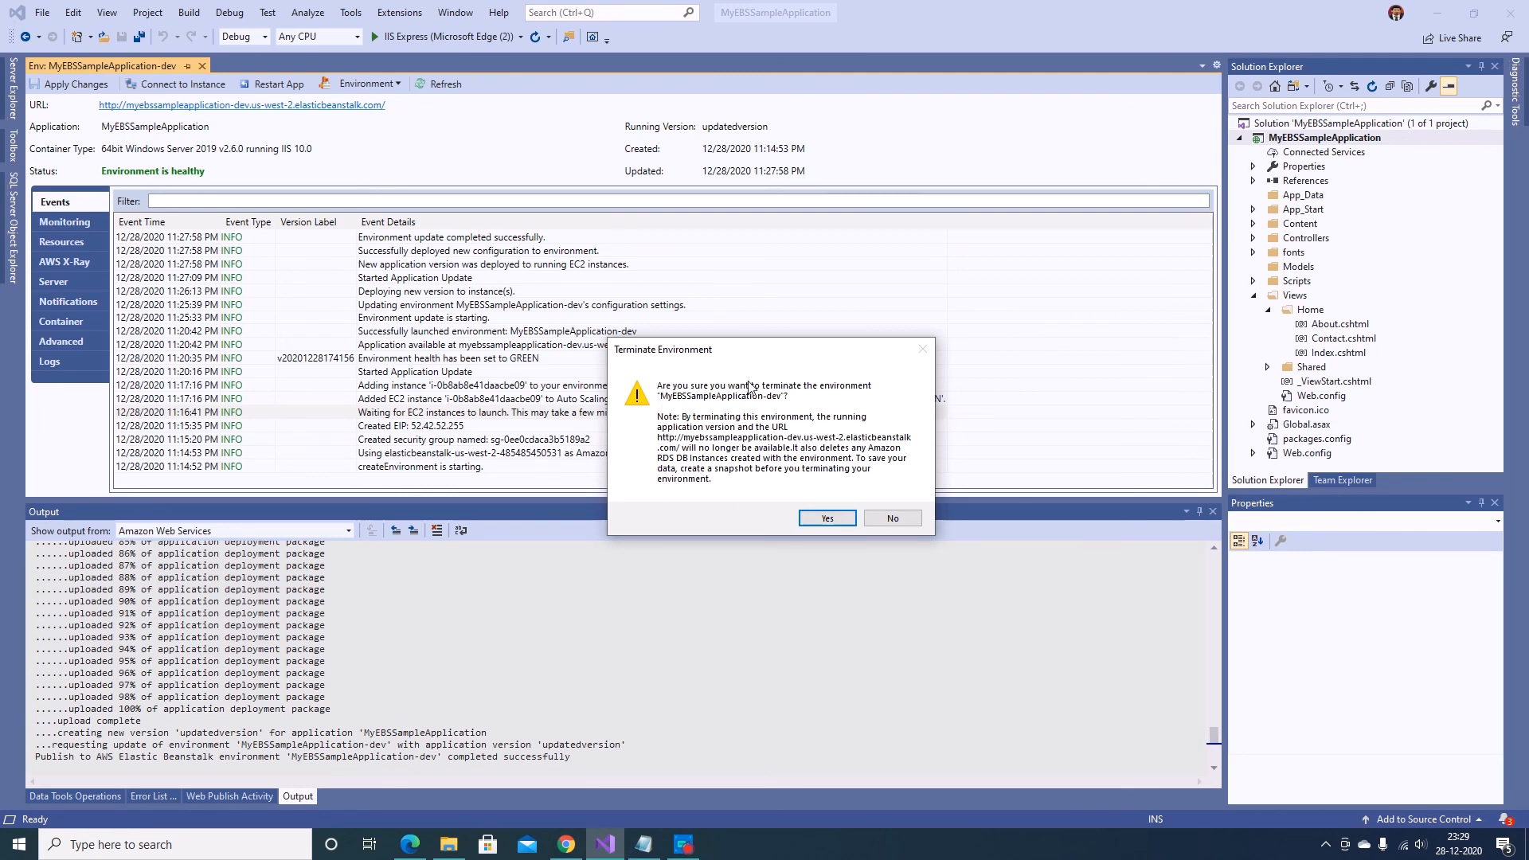
{"action": "left_click", "coordinate": [826, 518]}
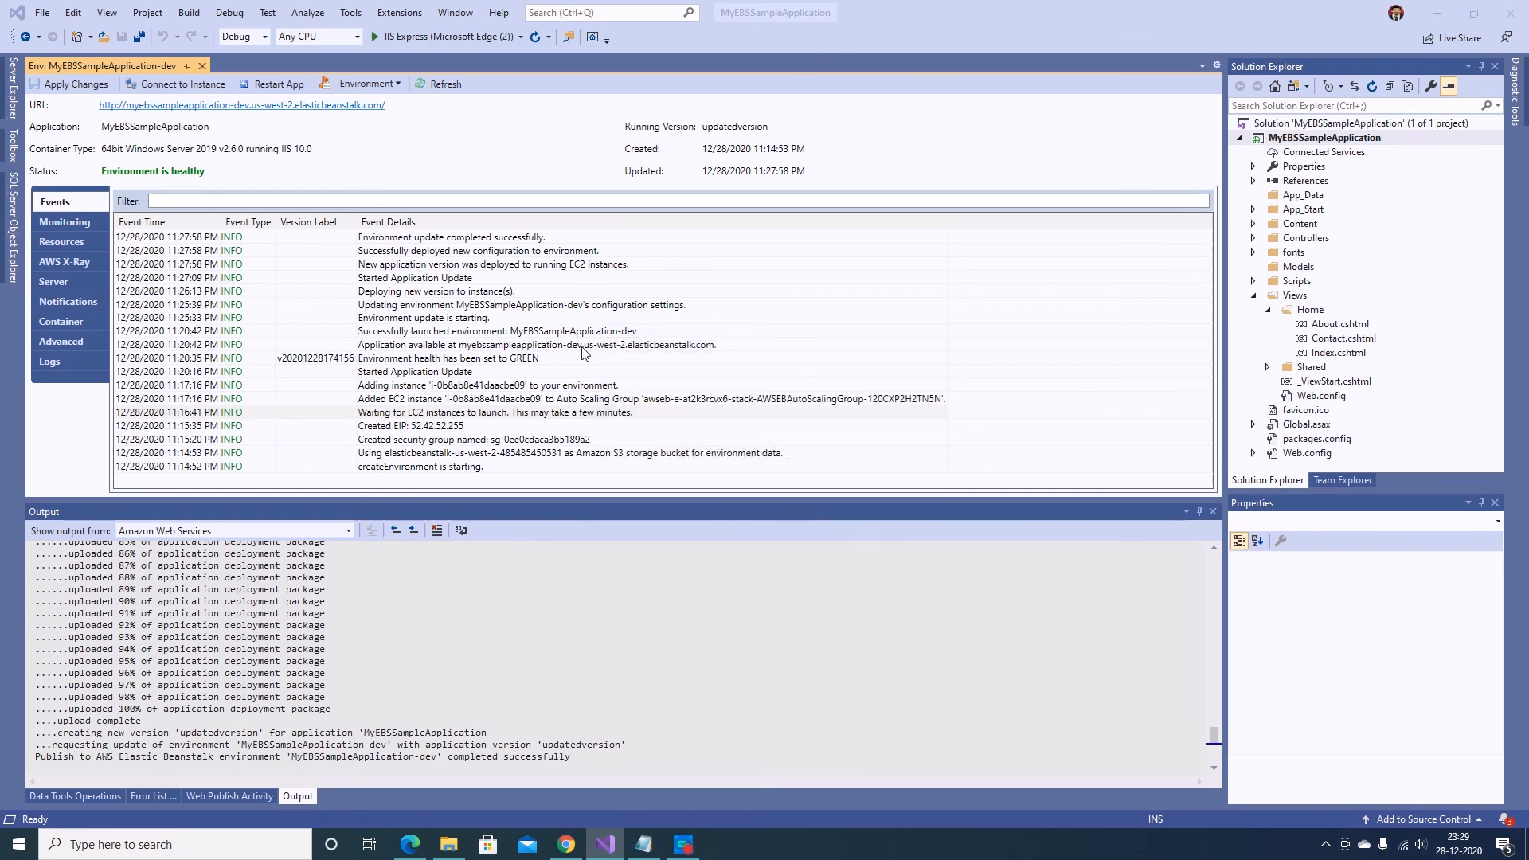
{"action": "left_click", "coordinate": [491, 238]}
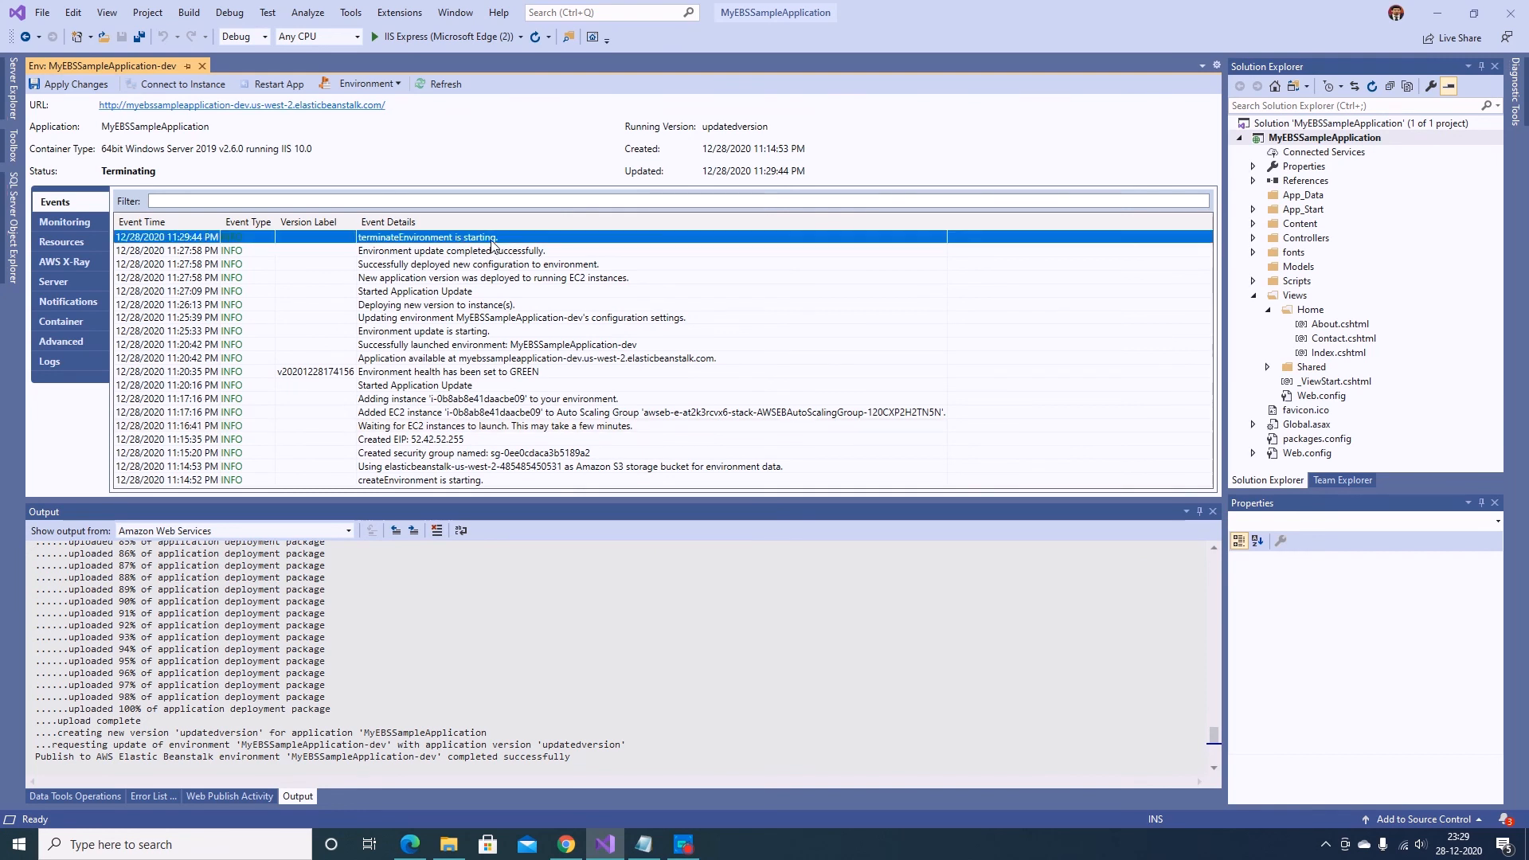